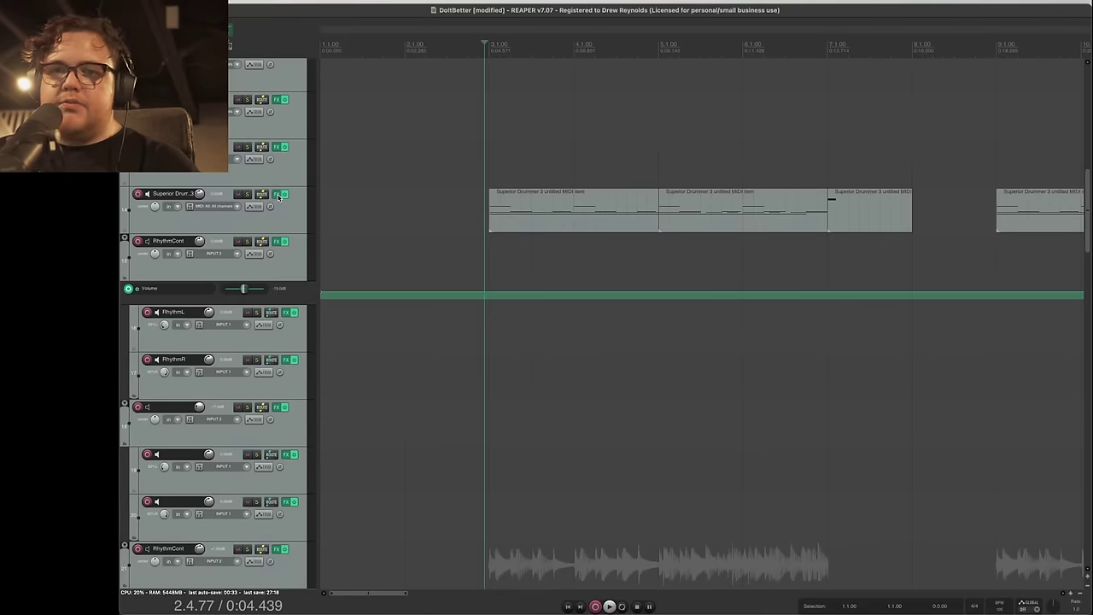
Step: Check the Superior Drummer 3 instrument on the drum track, then play back the drums
{"action": "left_click", "coordinate": [278, 196]}
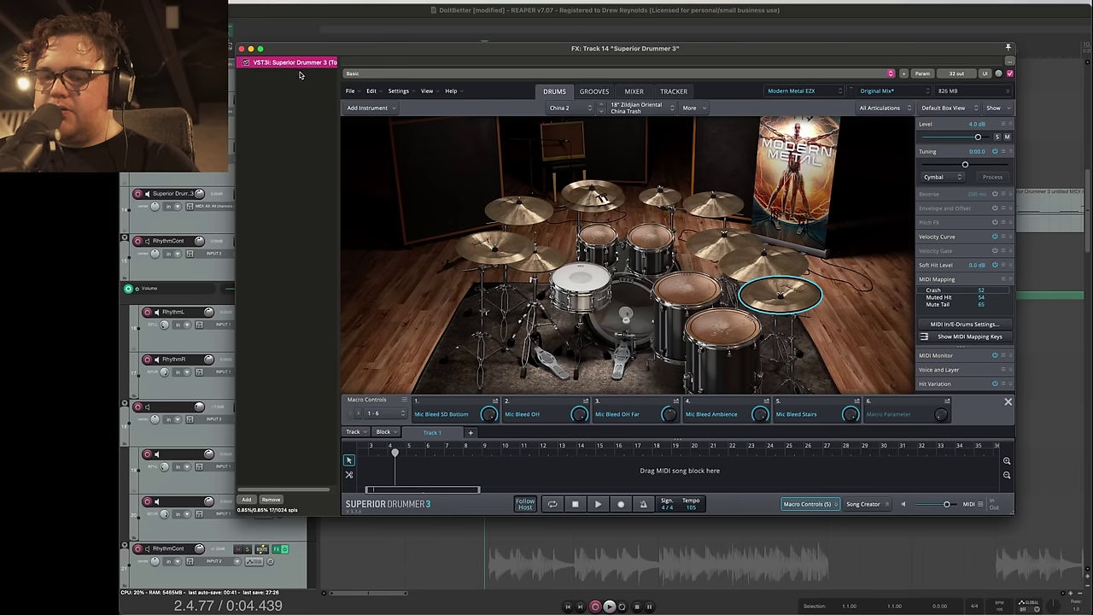
{"action": "key", "text": "Escape"}
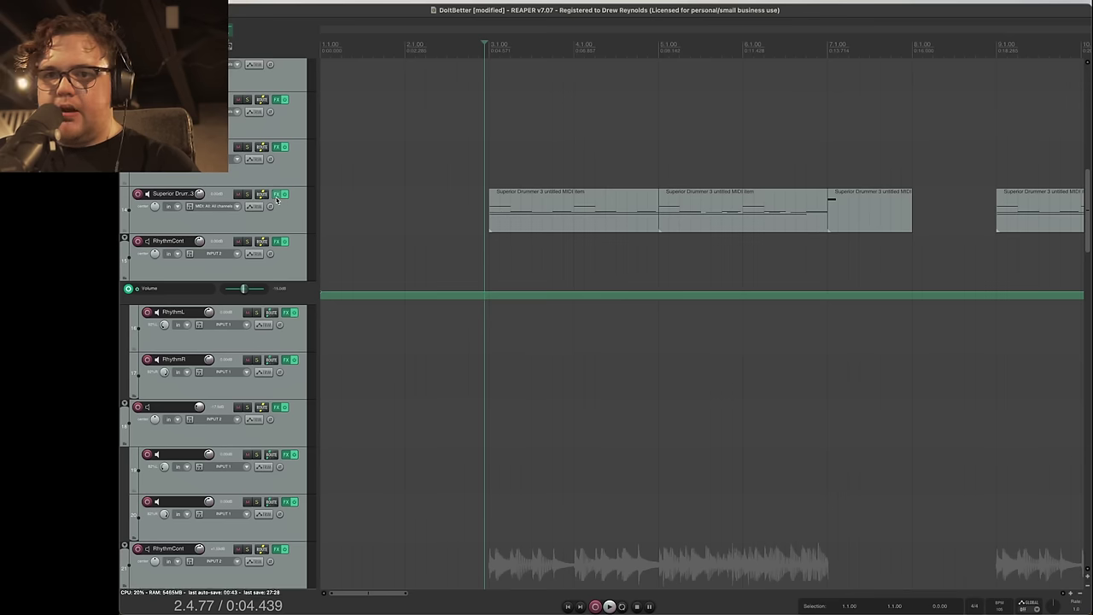
{"action": "left_click", "coordinate": [488, 176]}
{"action": "key", "text": "space"}
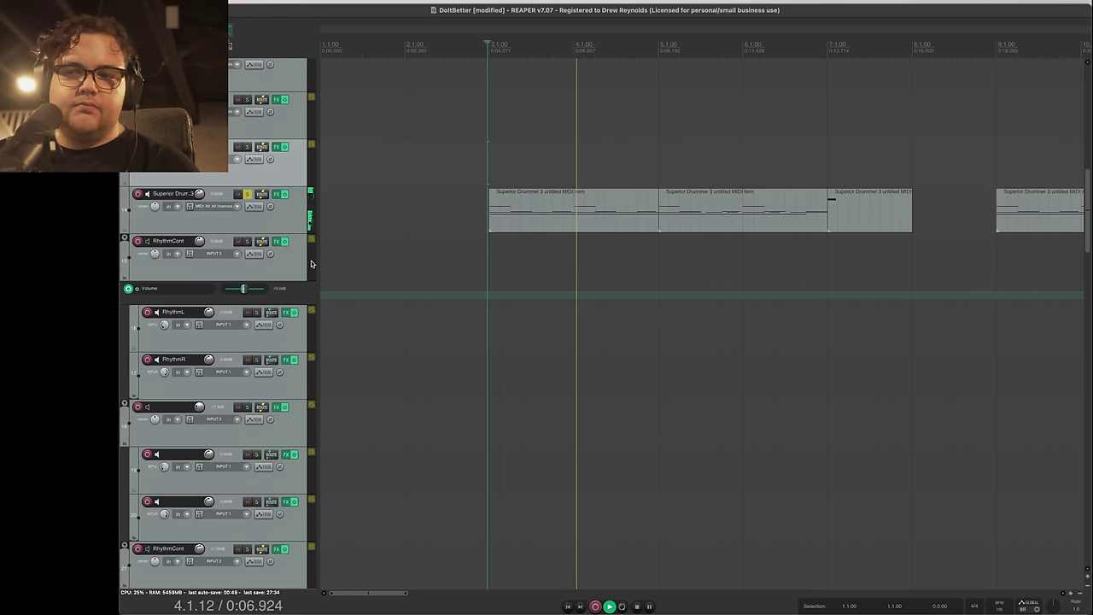
{"action": "key", "text": "space"}
Step: Inspect the SSL console plugin in the 2Bus track's effects chain
{"action": "scroll", "coordinate": [263, 240], "scroll_direction": "up", "scroll_amount": 5}
{"action": "left_click", "coordinate": [278, 66]}
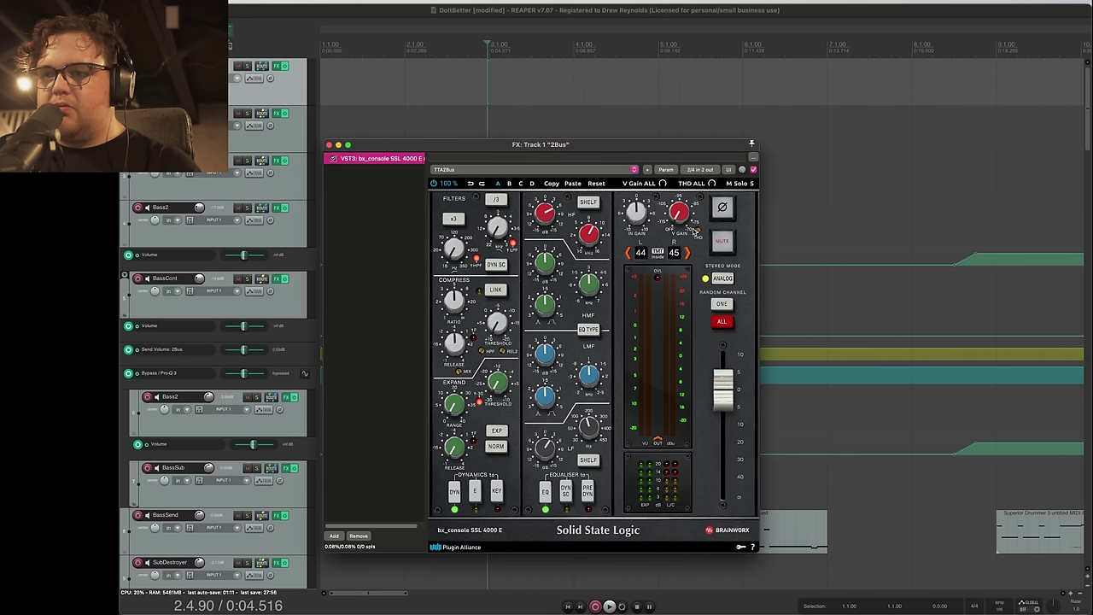
{"action": "left_click", "coordinate": [697, 232]}
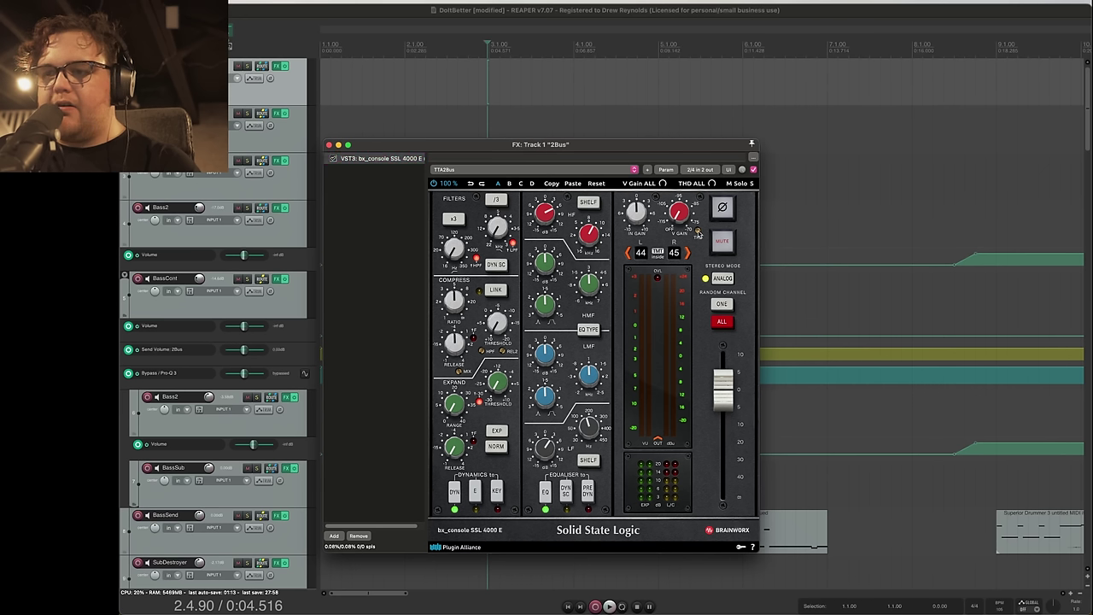
{"action": "mouse_move", "coordinate": [697, 233]}
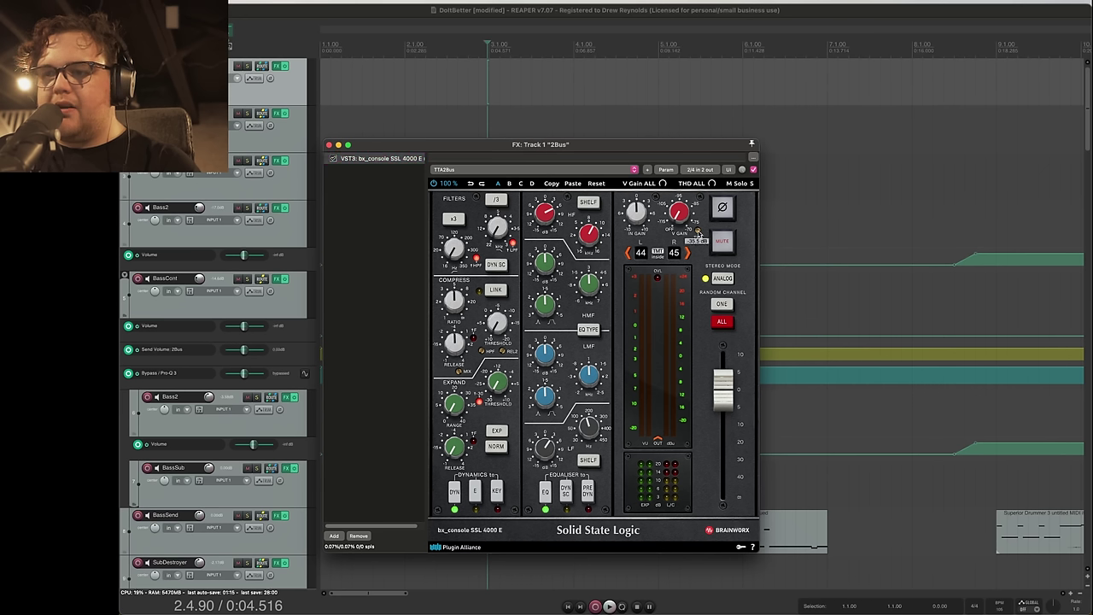
{"action": "left_click", "coordinate": [418, 326]}
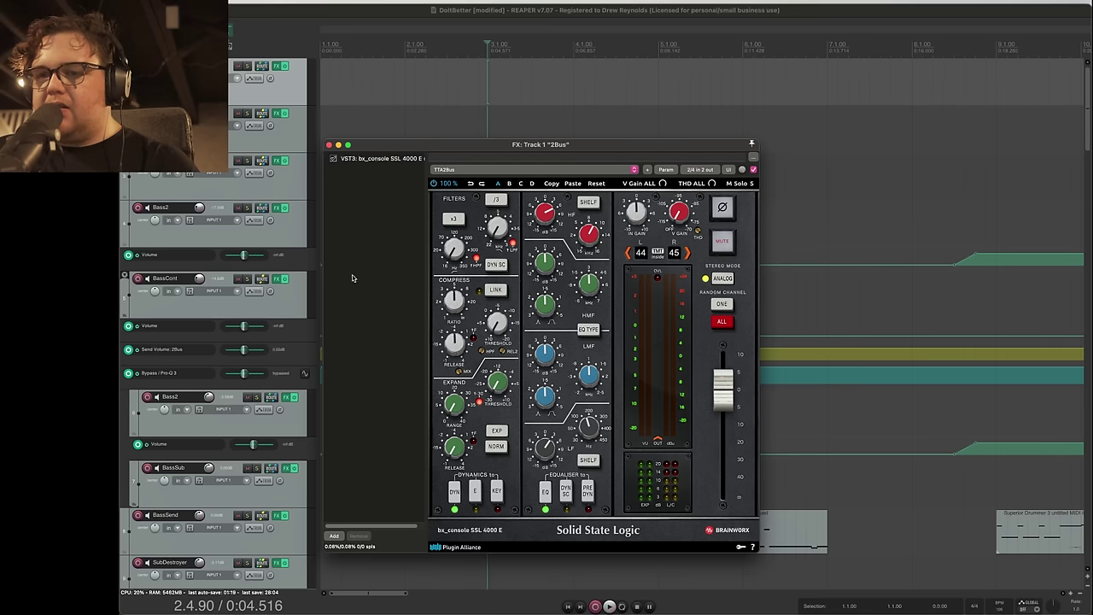
{"action": "key", "text": "Escape"}
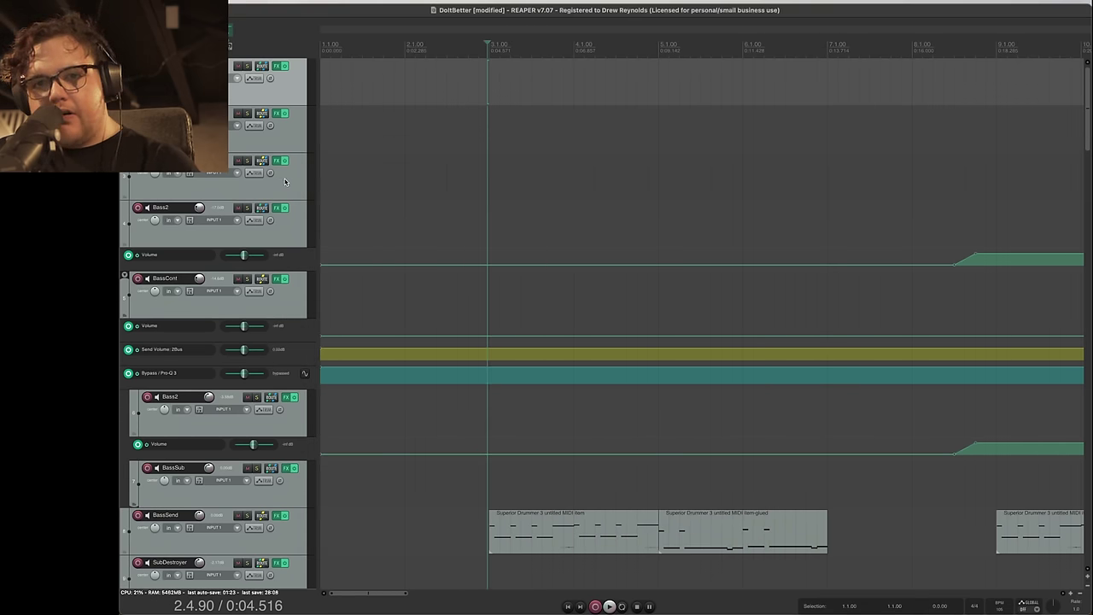
Step: Show the mixer and open the master's FabFilter Pro-C 2, then its Flatline 2 limiter
{"action": "scroll", "coordinate": [307, 175], "scroll_direction": "down", "scroll_amount": 1}
{"action": "key", "text": "ctrl+m"}
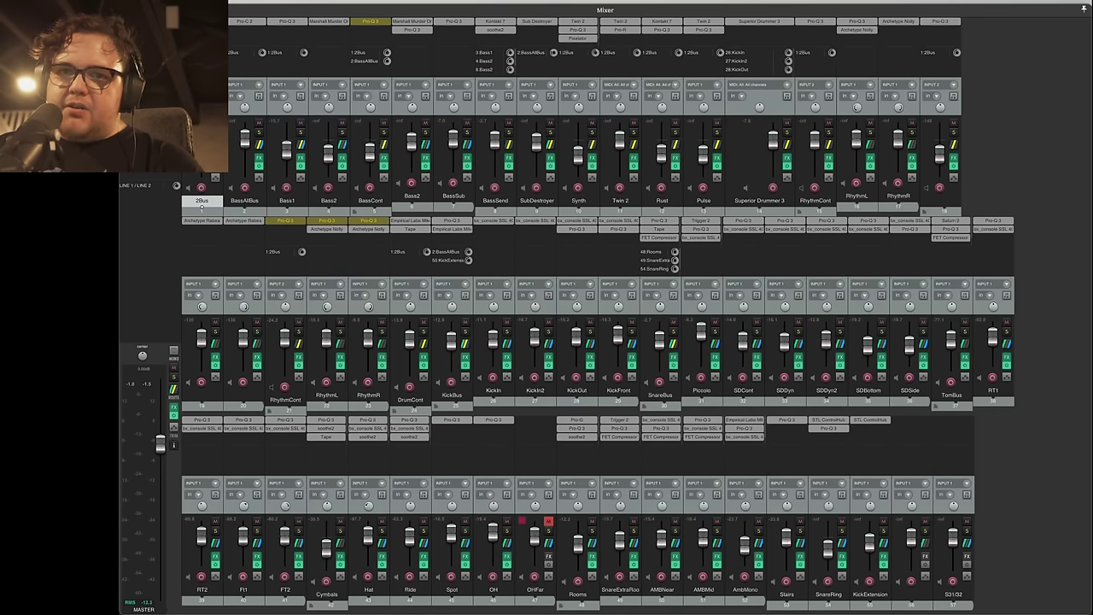
{"action": "left_click", "coordinate": [173, 407]}
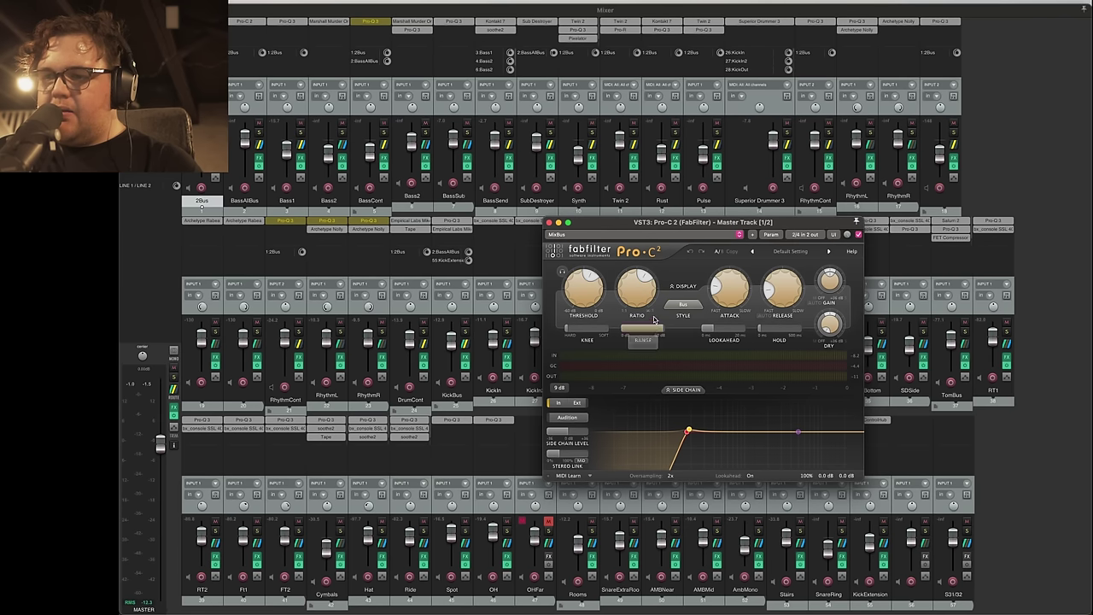
{"action": "mouse_move", "coordinate": [723, 295]}
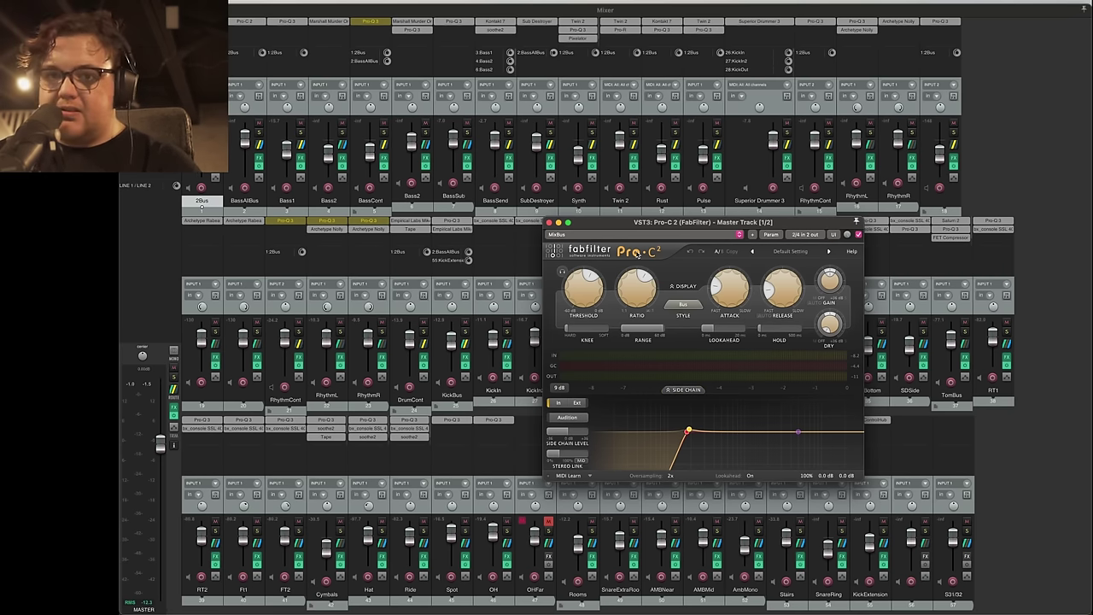
{"action": "left_click", "coordinate": [282, 94]}
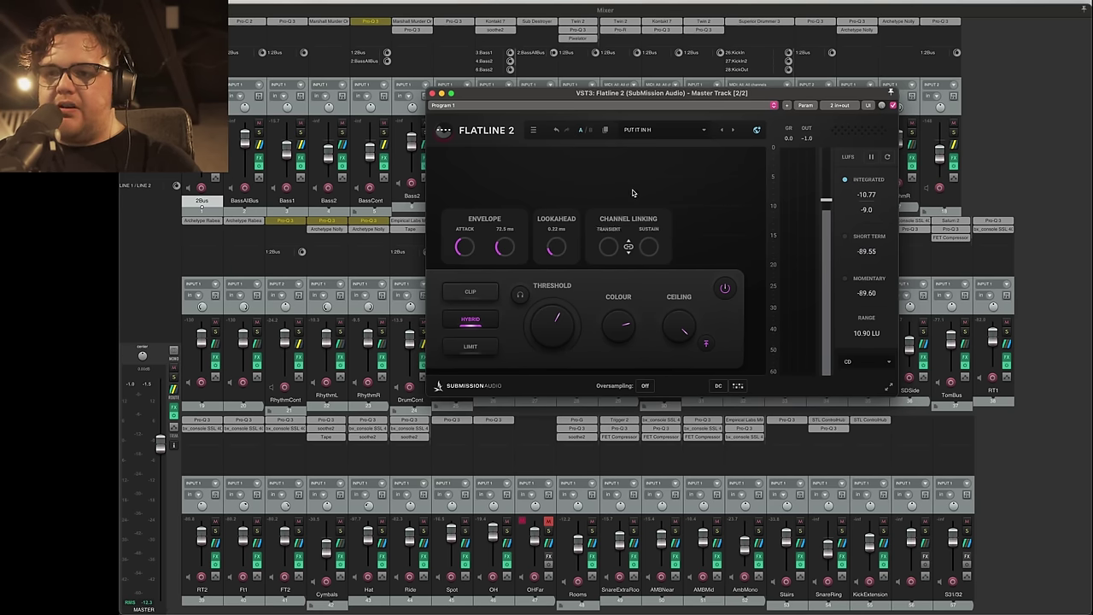
Step: Close the mixer and read Flatline 2's values: threshold -12.00 dB, colour 76%, ceiling -1.00 dB
{"action": "left_click", "coordinate": [433, 93]}
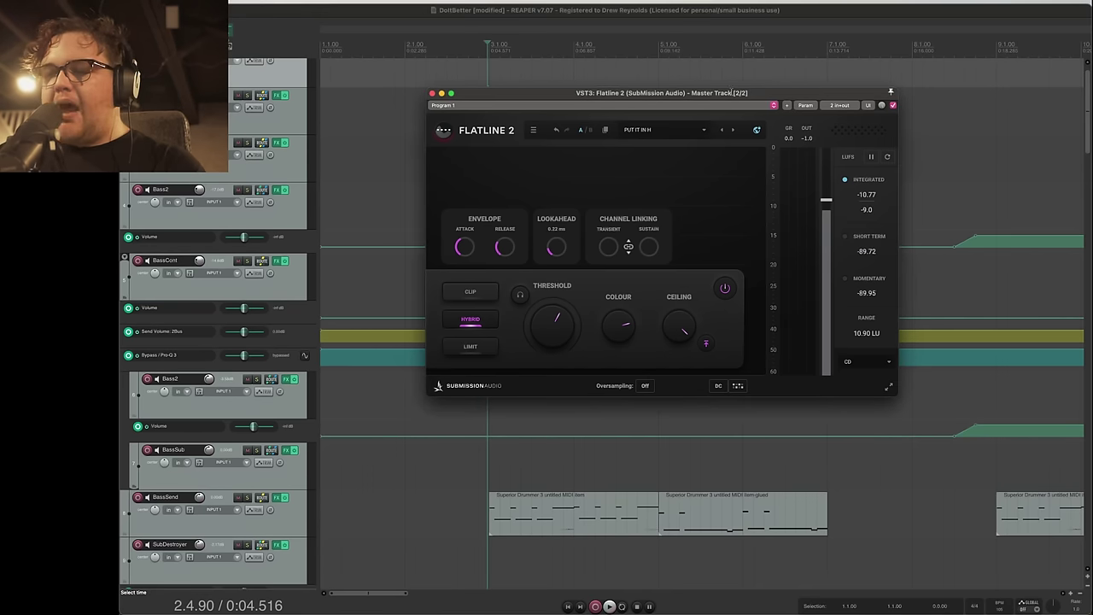
{"action": "mouse_move", "coordinate": [632, 352]}
{"action": "mouse_move", "coordinate": [678, 331]}
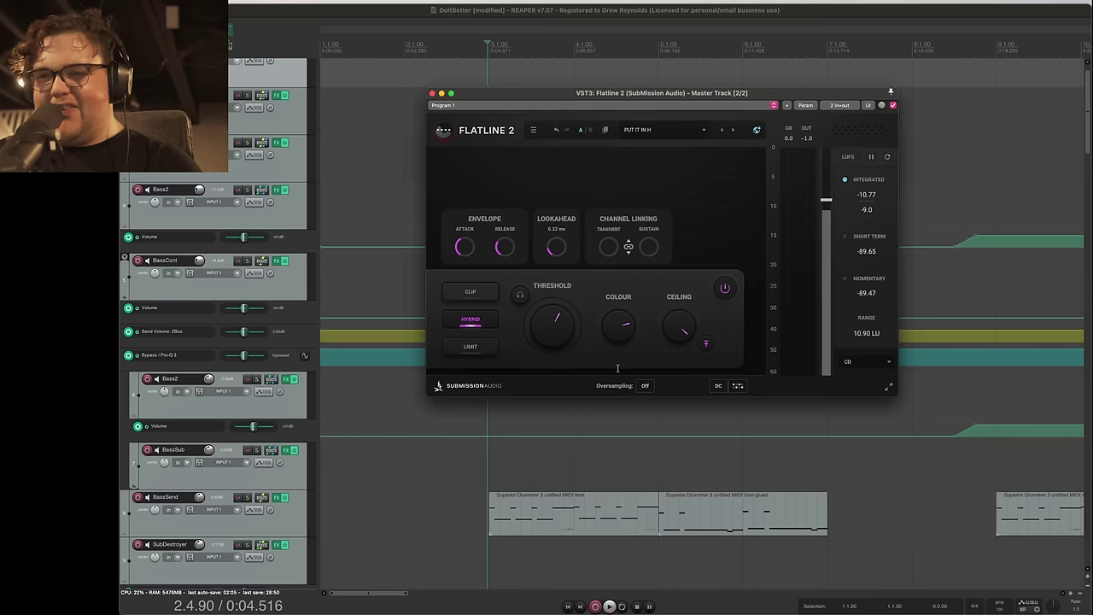
{"action": "mouse_move", "coordinate": [599, 302]}
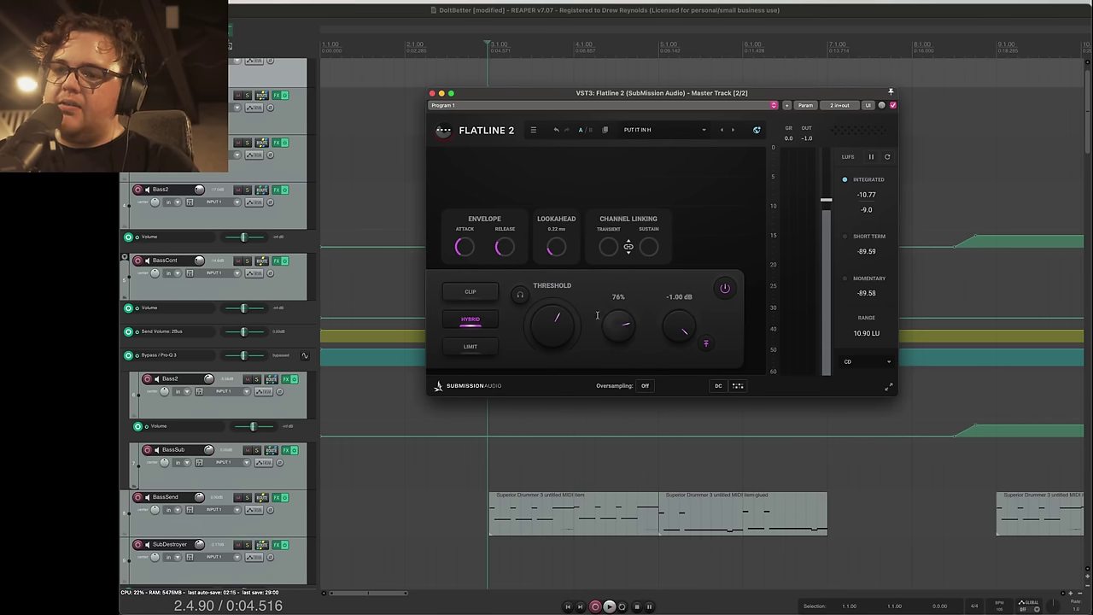
{"action": "mouse_move", "coordinate": [556, 333]}
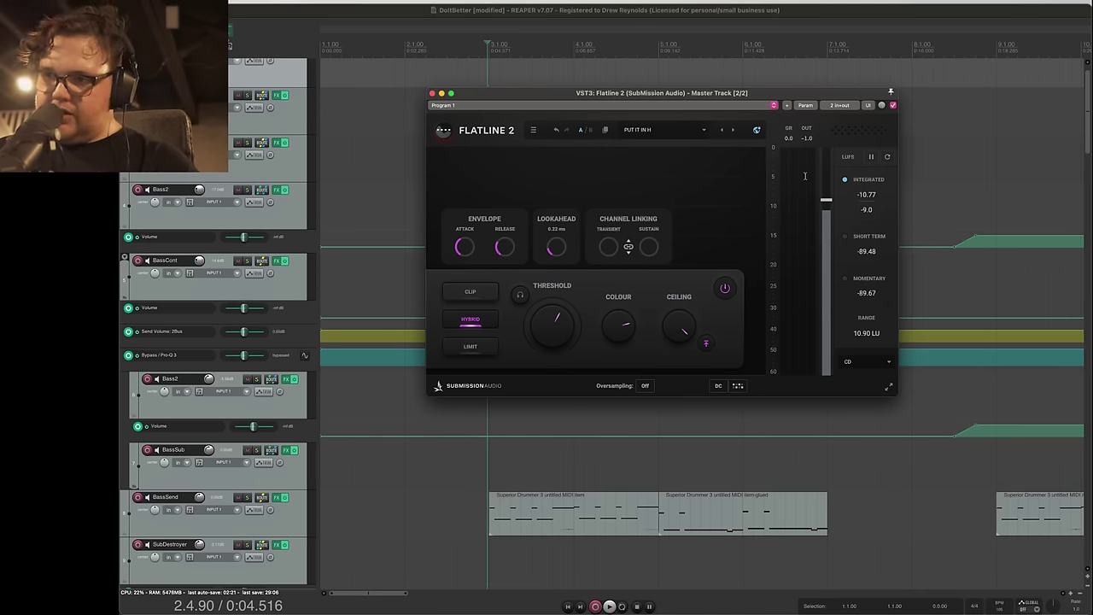
Step: Close the Flatline 2 window and scroll down to the bass tracks and drum MIDI items
{"action": "key", "text": "Escape"}
{"action": "scroll", "coordinate": [300, 511], "scroll_direction": "down", "scroll_amount": 1}
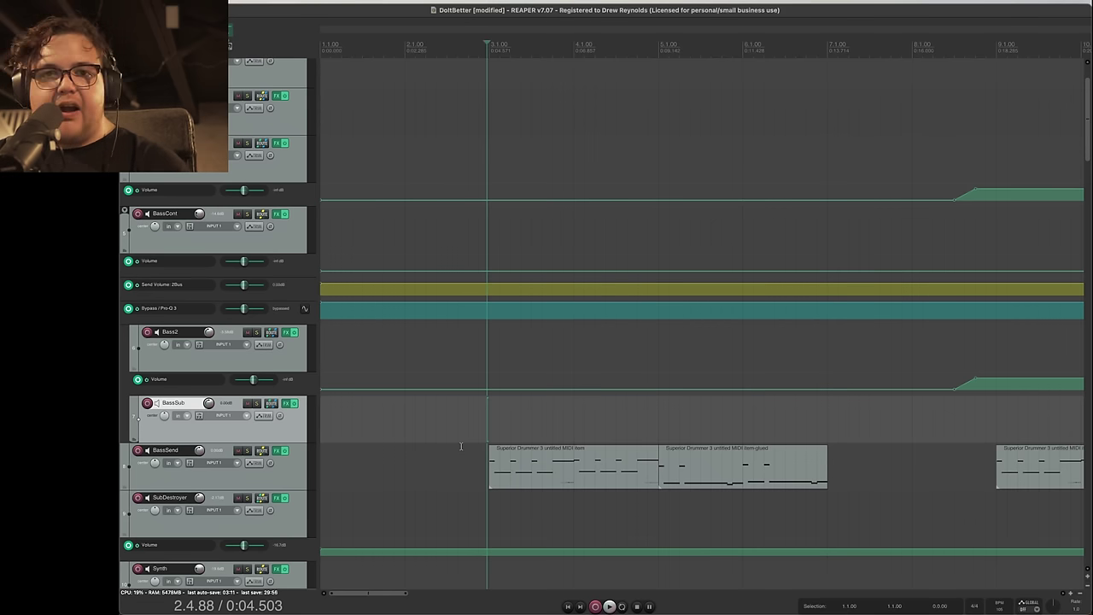
Step: Solo BassSend and show its soothe2 plugin, running the default preset after Kontakt 7
{"action": "left_click", "coordinate": [247, 450]}
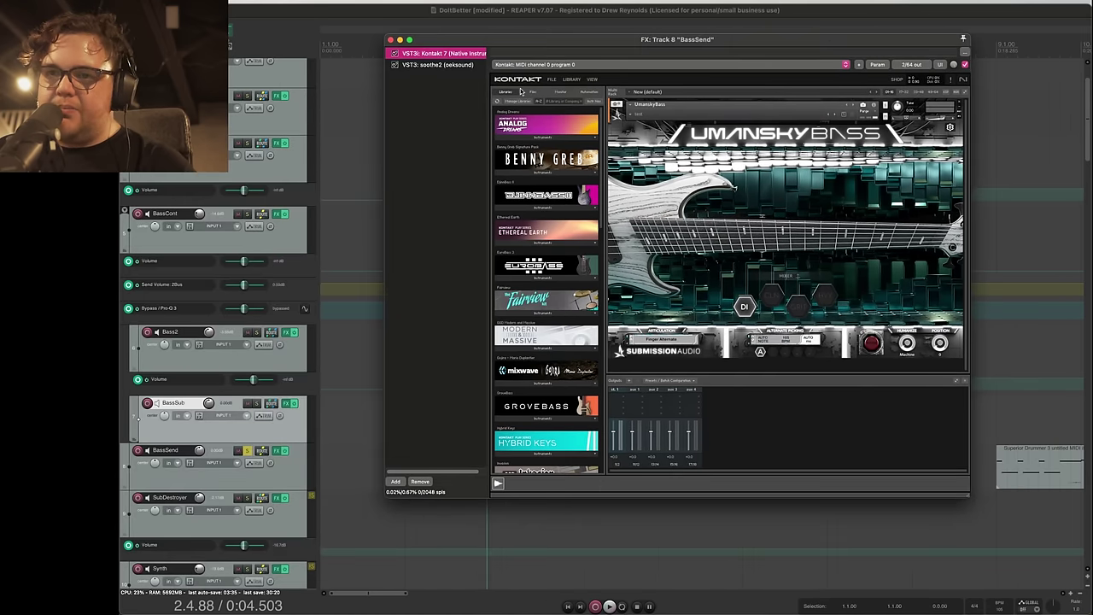
{"action": "left_click", "coordinate": [431, 65]}
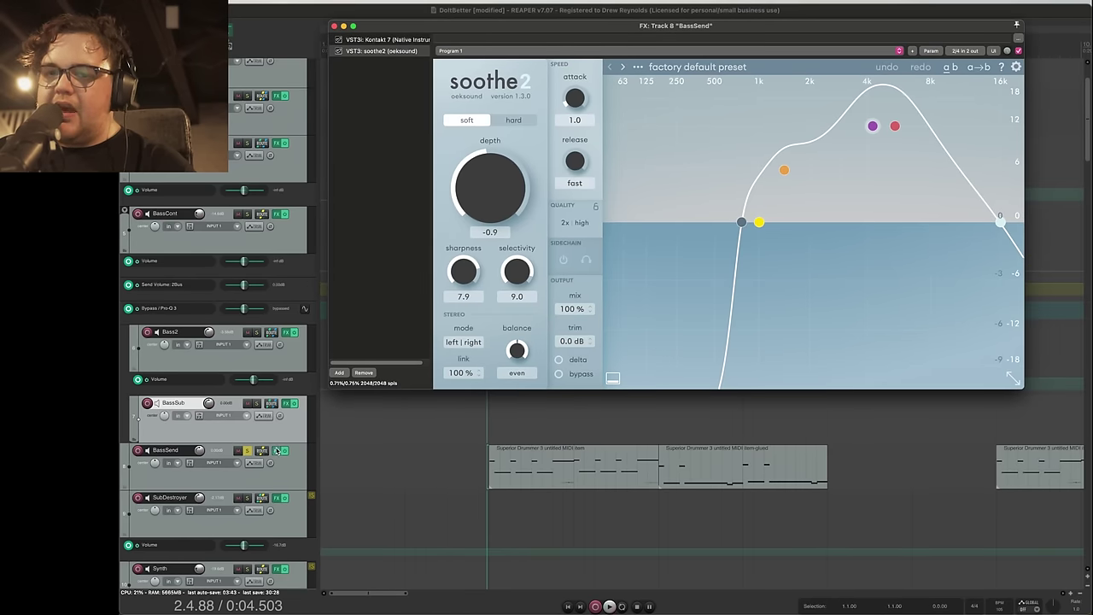
Step: Play the bass while toggling soothe2's delta listening on and off, then close BassSend's effects
{"action": "key", "text": "space"}
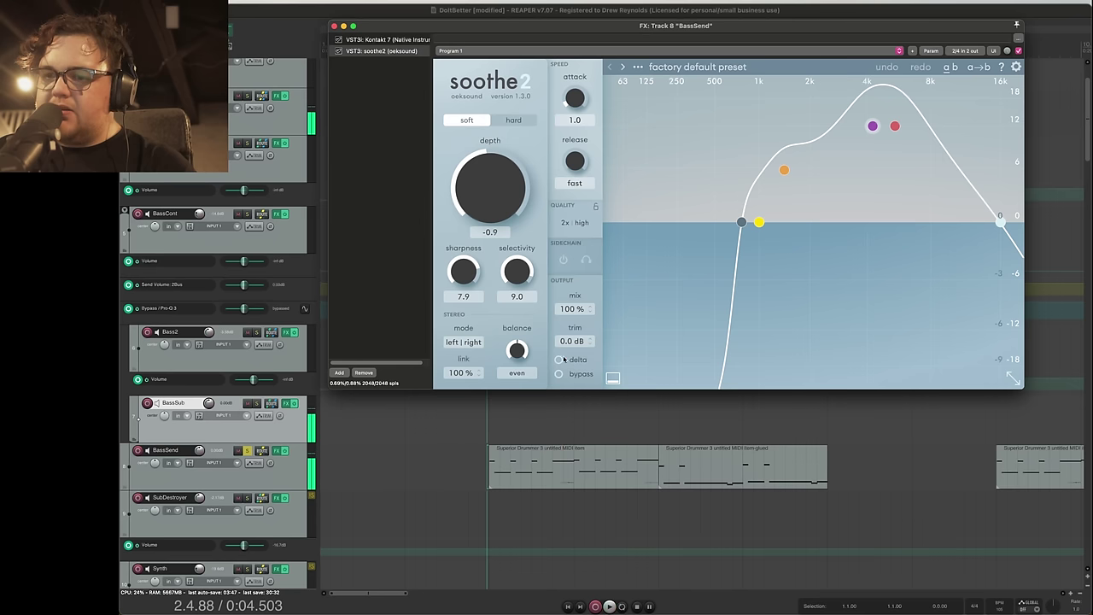
{"action": "left_click", "coordinate": [562, 359]}
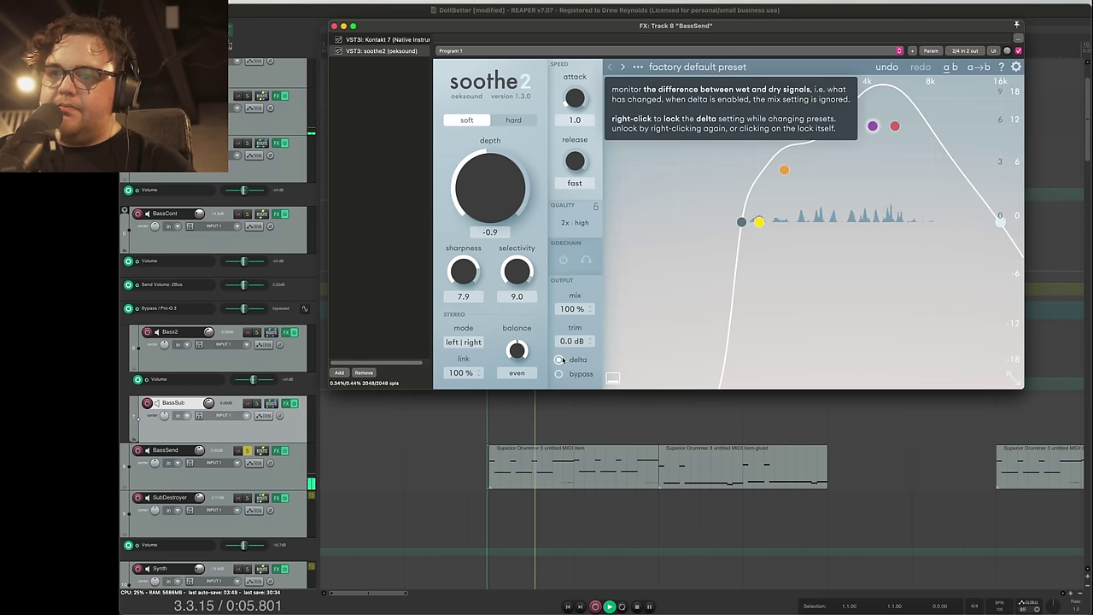
{"action": "left_click", "coordinate": [561, 360]}
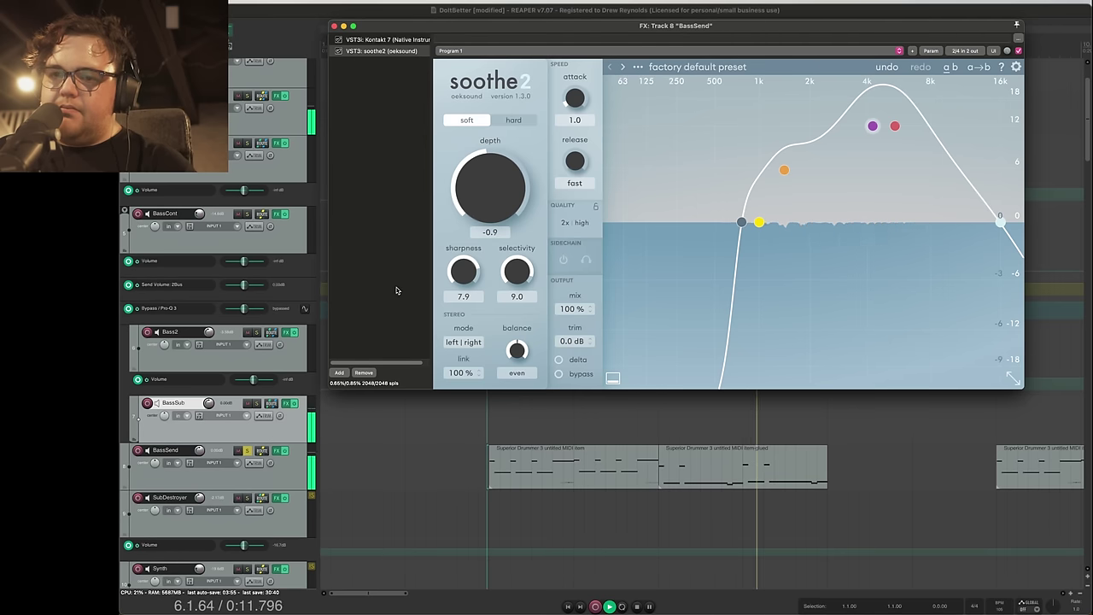
{"action": "key", "text": "Escape"}
{"action": "key", "text": "space"}
{"action": "key", "text": "shift+f"}
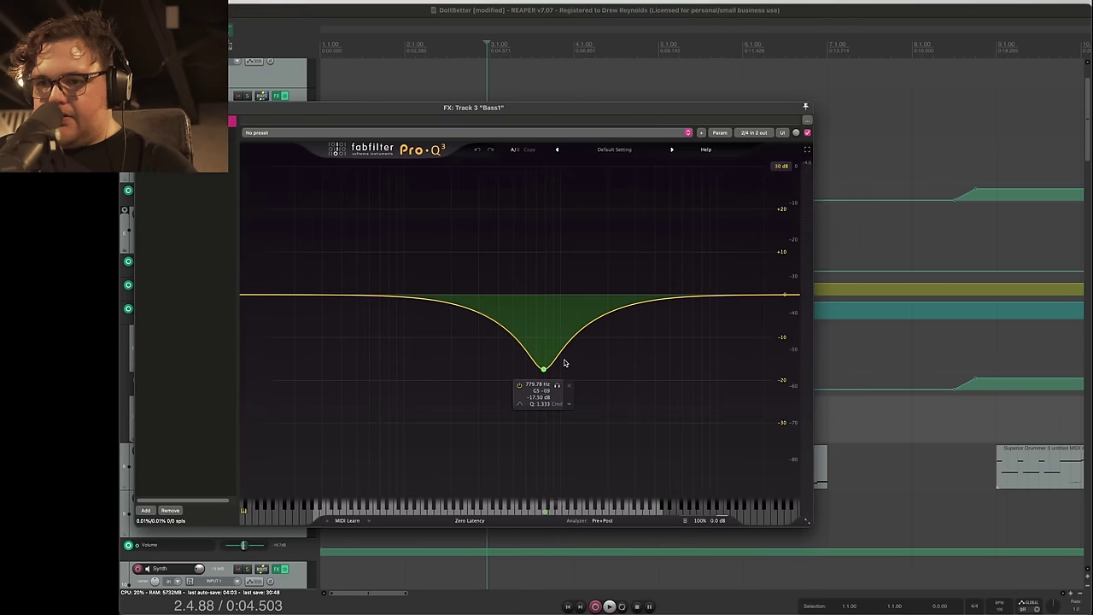
{"action": "key", "text": "Escape"}
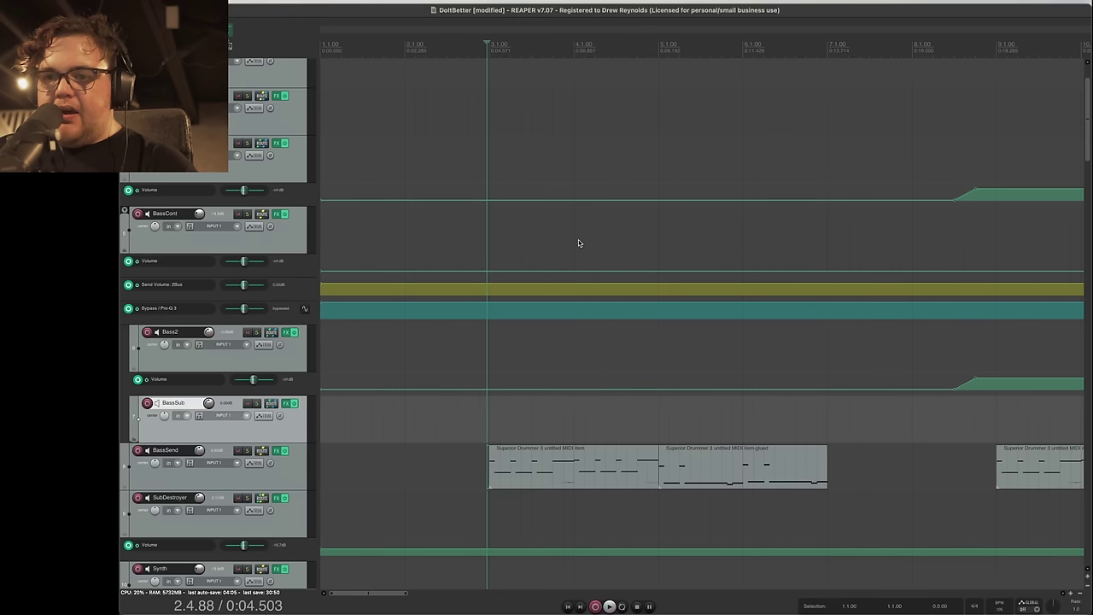
{"action": "key", "text": "space"}
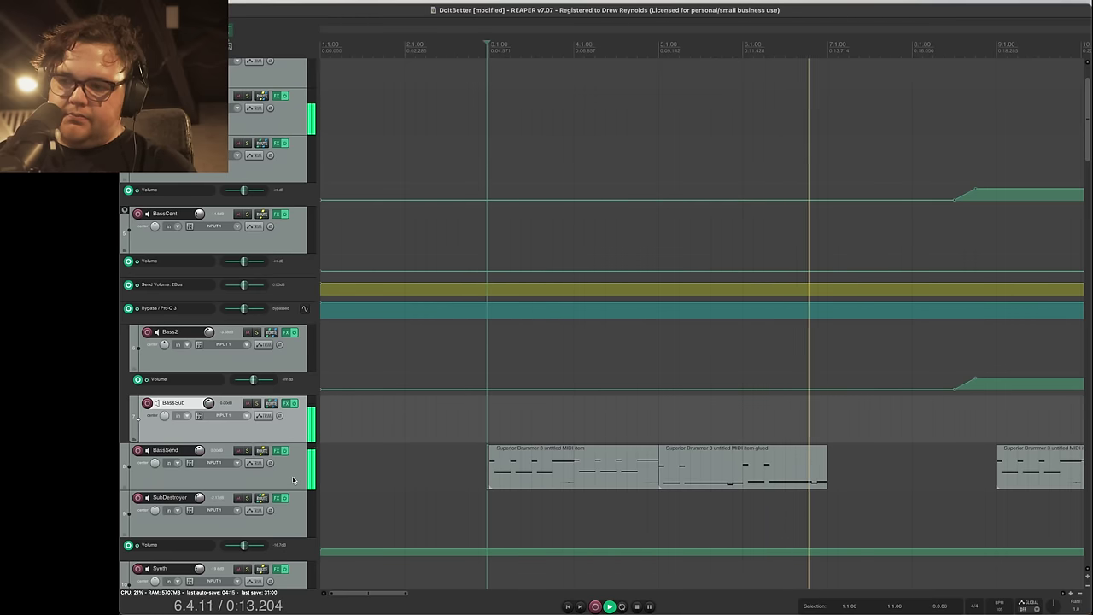
{"action": "key", "text": "space"}
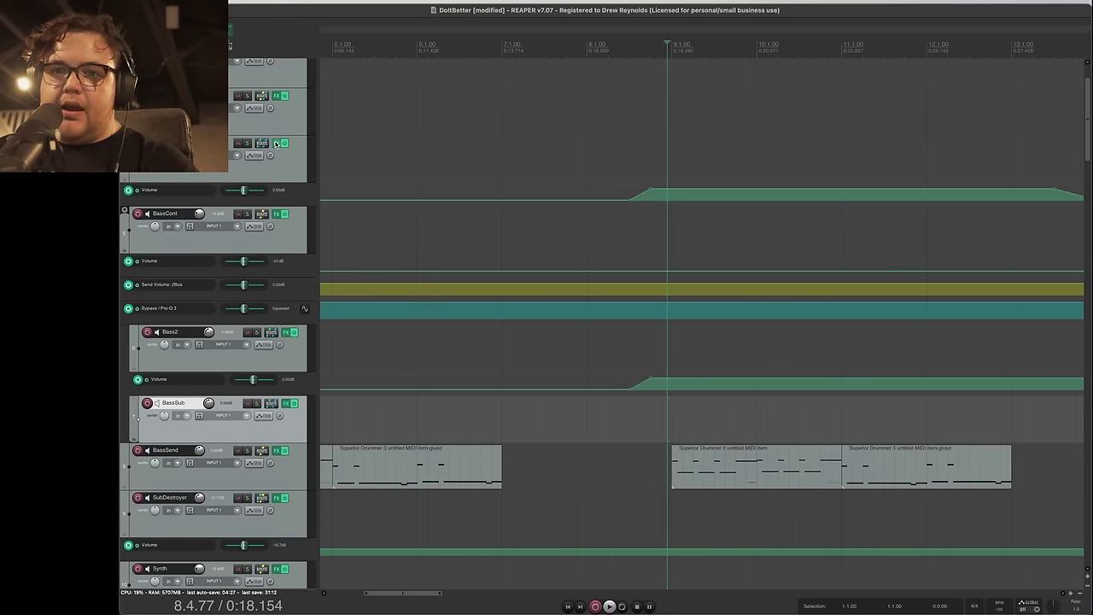
{"action": "key", "text": "f"}
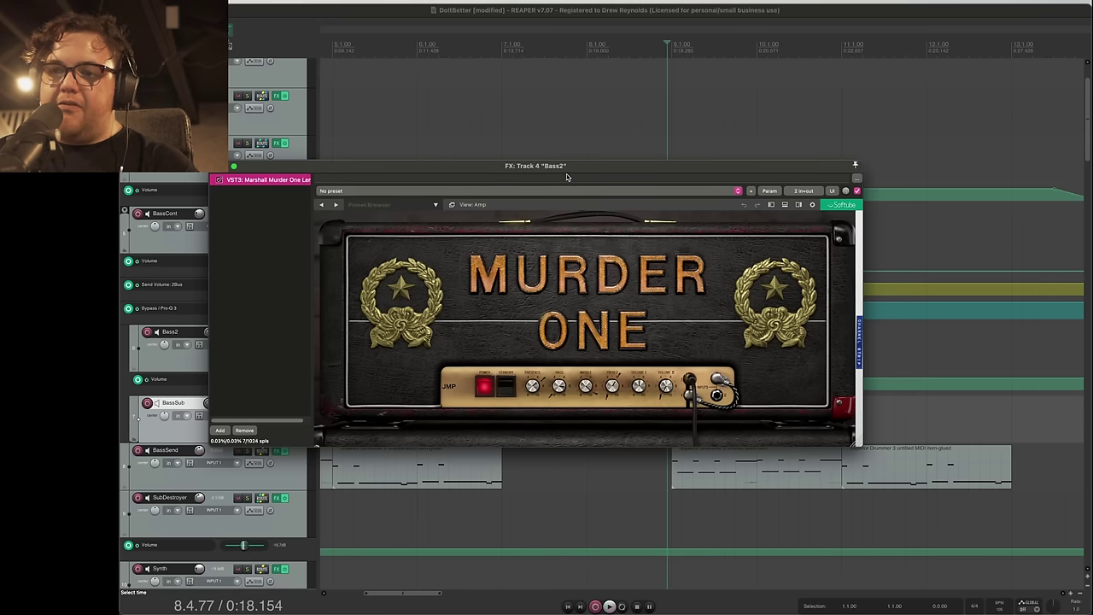
{"action": "left_click_drag", "start_coordinate": [569, 173], "coordinate": [709, 28]}
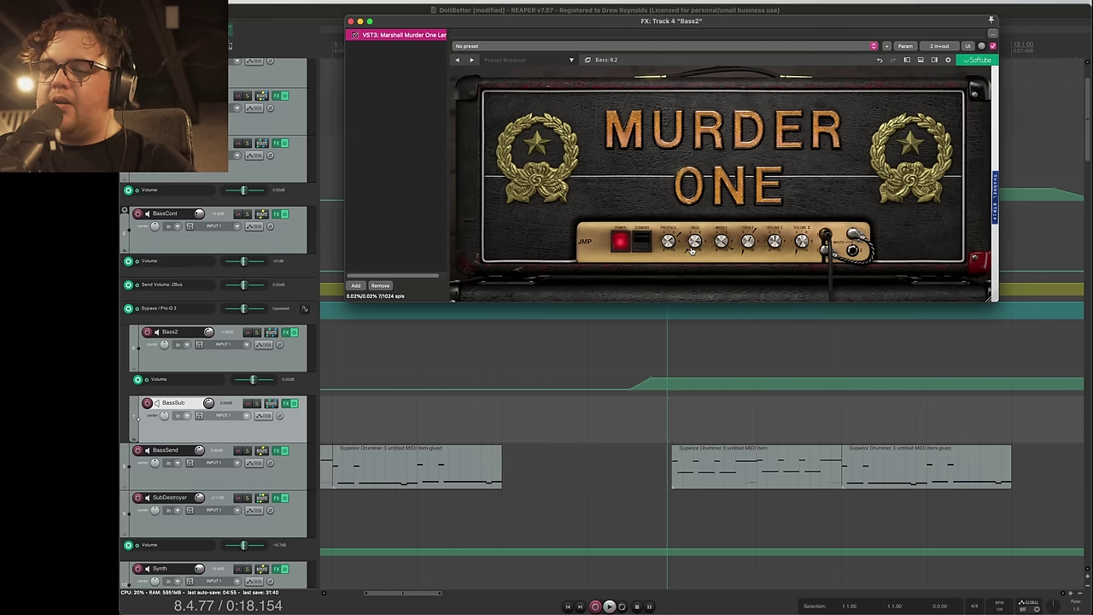
{"action": "mouse_move", "coordinate": [695, 241]}
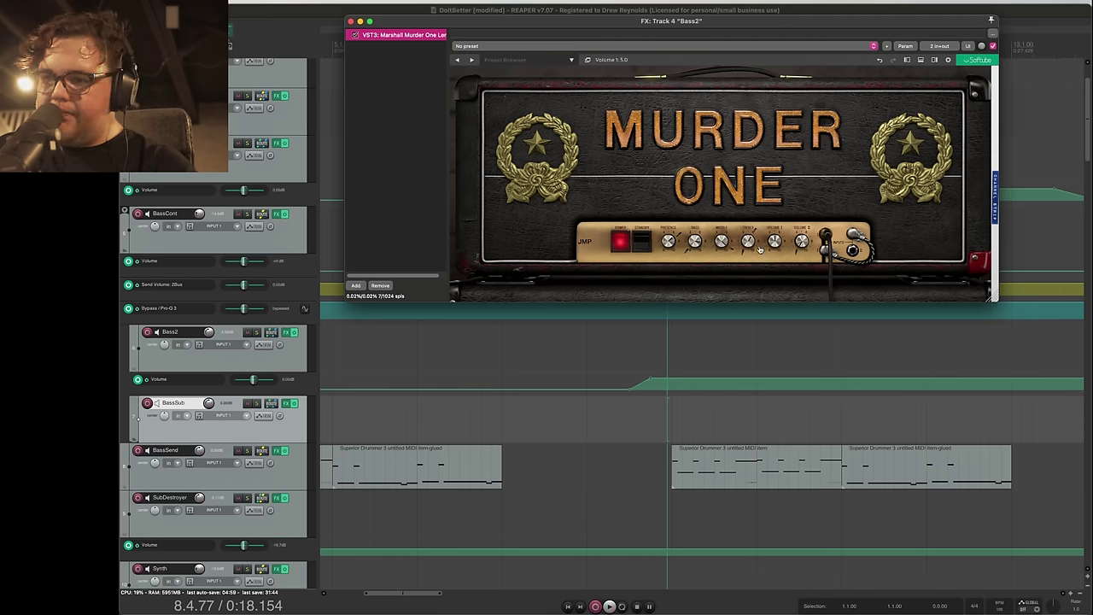
{"action": "key", "text": "Escape"}
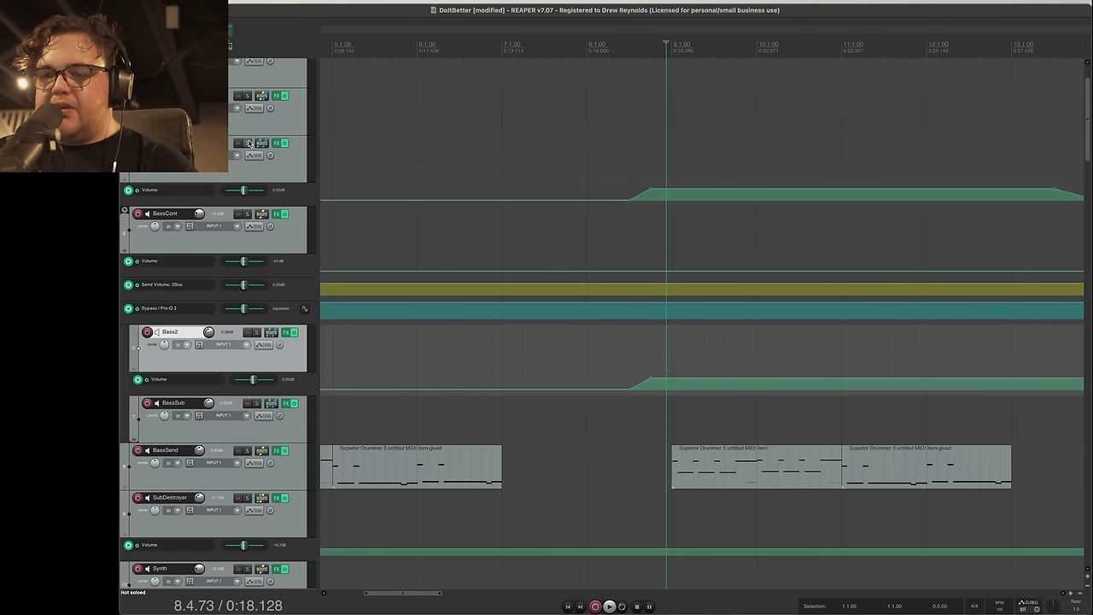
Step: Play back the bass section, then select BassSub and check its signal routing
{"action": "key", "text": "space"}
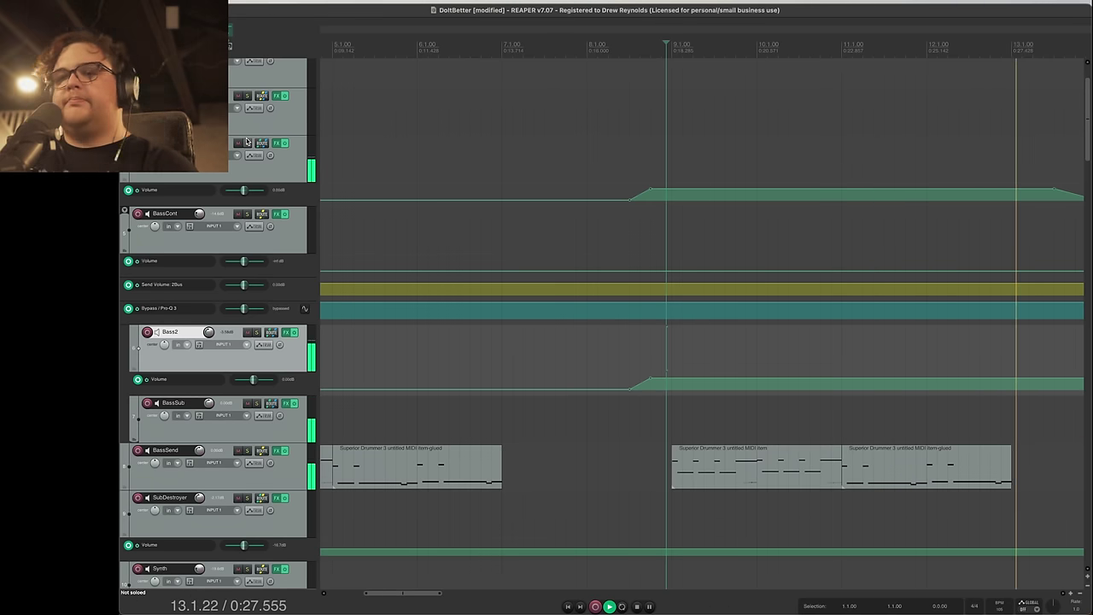
{"action": "key", "text": "space"}
{"action": "scroll", "coordinate": [780, 446], "scroll_direction": "down", "scroll_amount": 3}
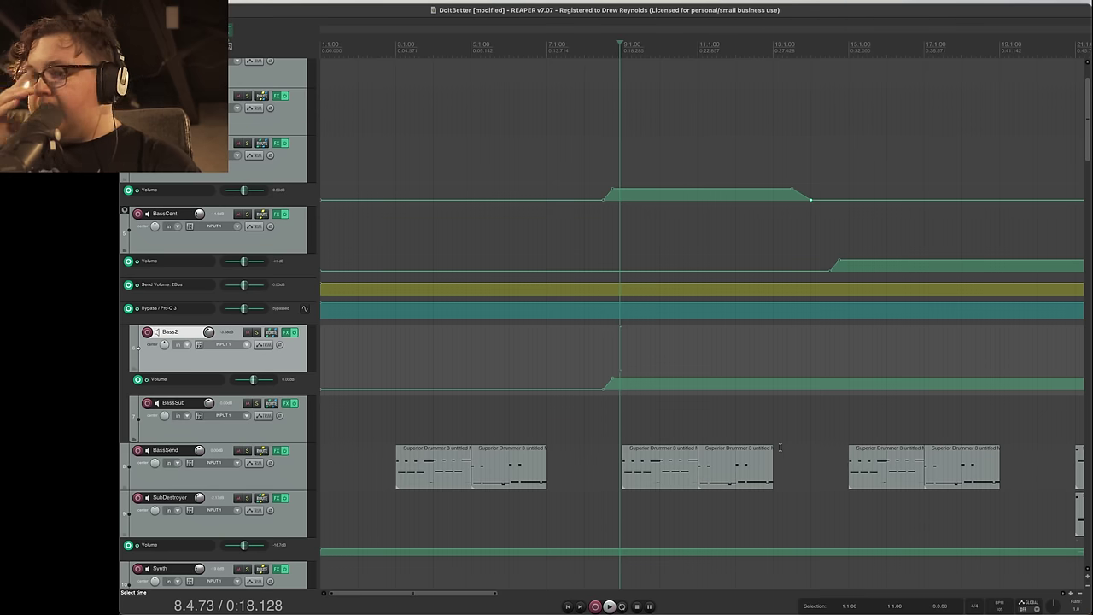
{"action": "left_click", "coordinate": [847, 428]}
{"action": "scroll", "coordinate": [847, 429], "scroll_direction": "up", "scroll_amount": 5}
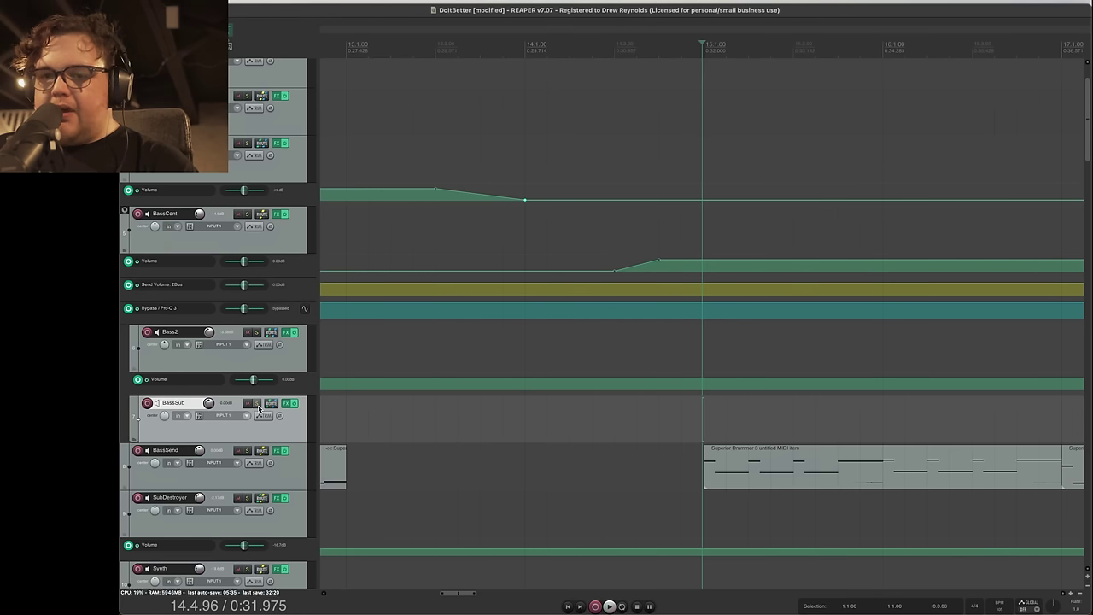
{"action": "left_click", "coordinate": [212, 366]}
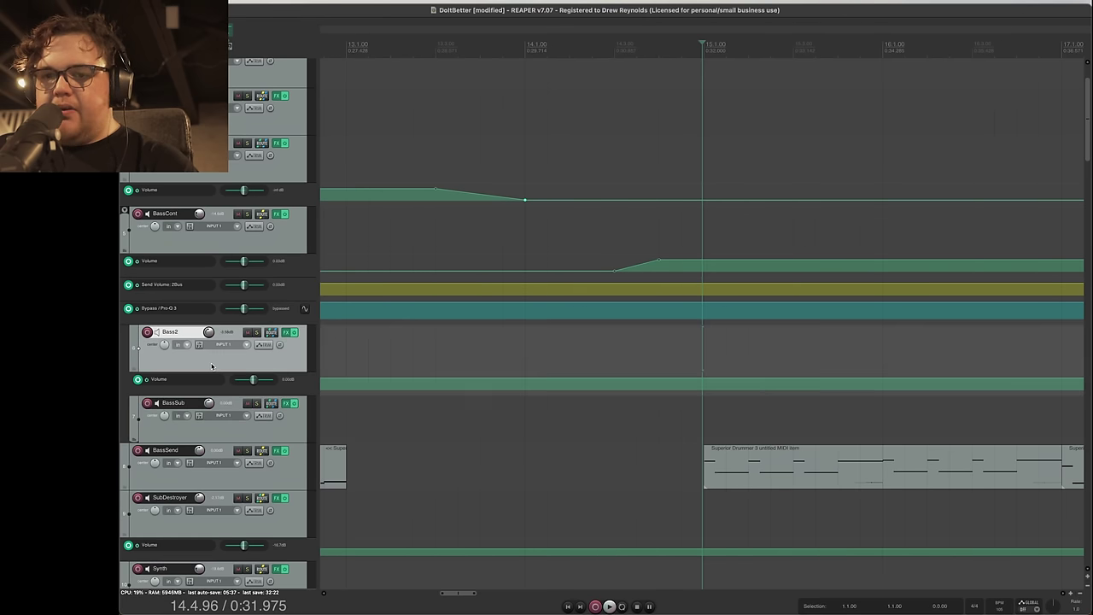
{"action": "left_click", "coordinate": [254, 417]}
{"action": "key", "text": "Escape"}
{"action": "left_click", "coordinate": [231, 436]}
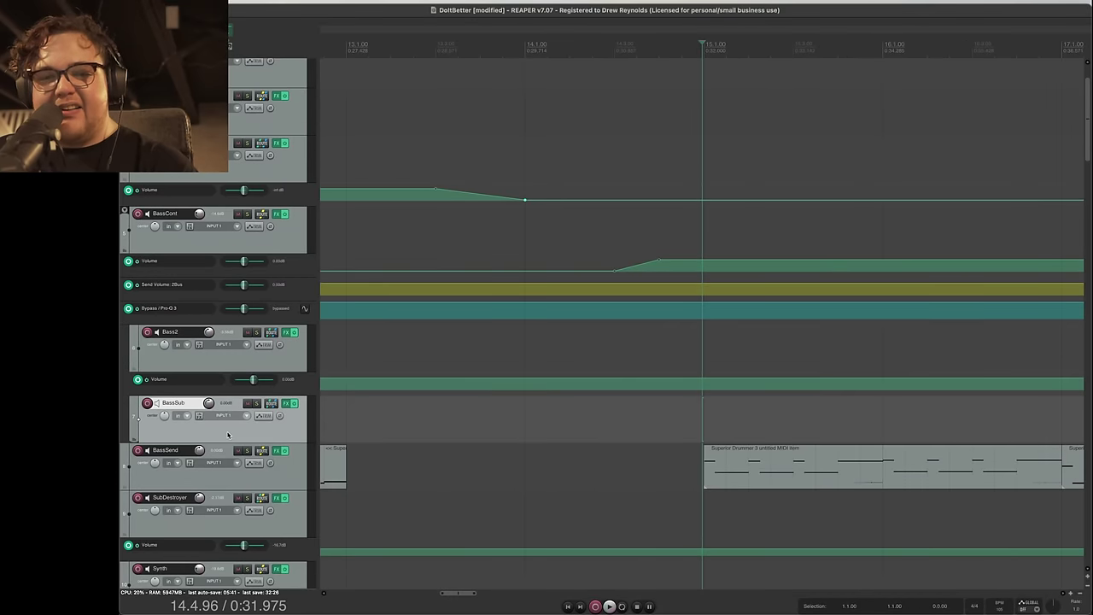
Step: Narrow the Q of the blue bell band in BassSub's Pro-Q 3, then close the EQ
{"action": "left_click", "coordinate": [286, 403]}
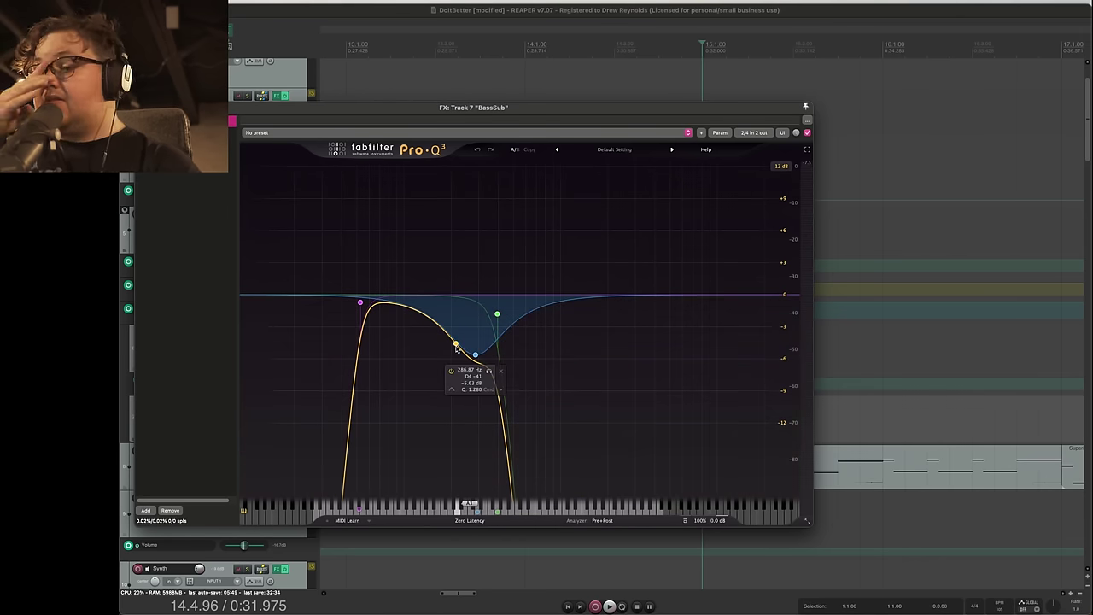
{"action": "scroll", "coordinate": [456, 348], "scroll_direction": "up", "scroll_amount": 5}
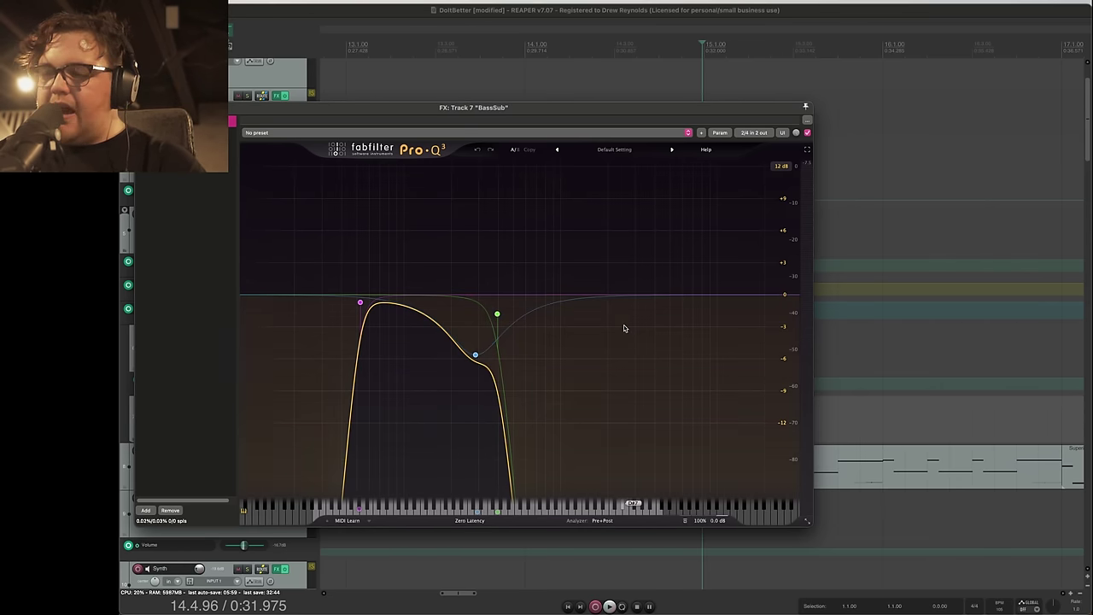
{"action": "key", "text": "Escape"}
Step: Play and stop to hear the EQ change, then bring up Bass2's Murder One and Pro-Q 3 chain
{"action": "key", "text": "space"}
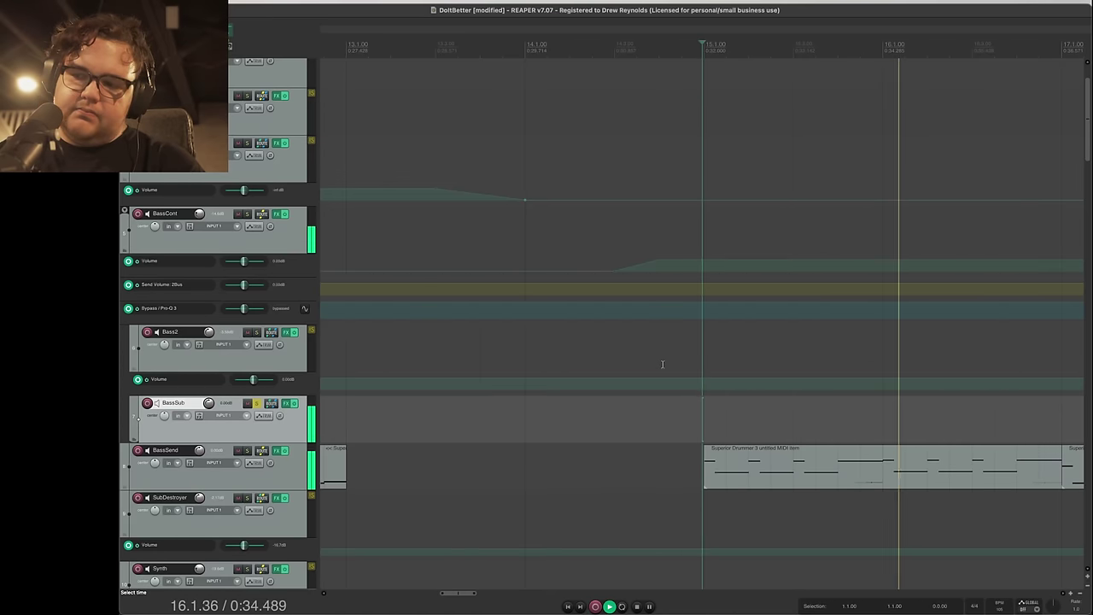
{"action": "key", "text": "space"}
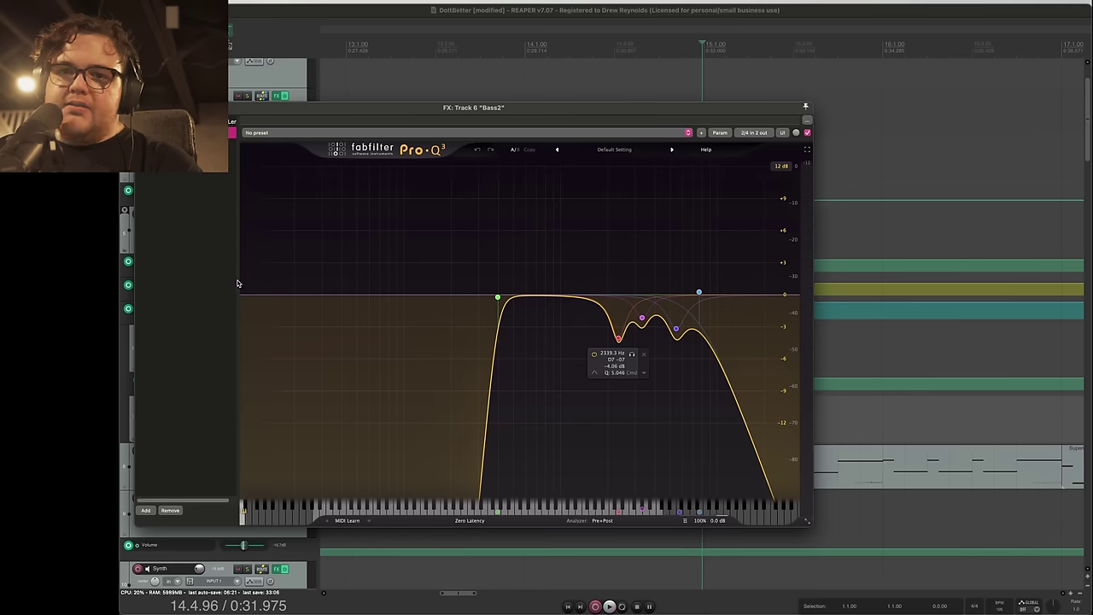
{"action": "left_click", "coordinate": [292, 332]}
Step: Bypass Bass2's Pro-Q 3 and solo Bass2 to hear it through only the Murder One amp
{"action": "key", "text": "Down"}
{"action": "left_click_drag", "start_coordinate": [545, 110], "coordinate": [779, 23]}
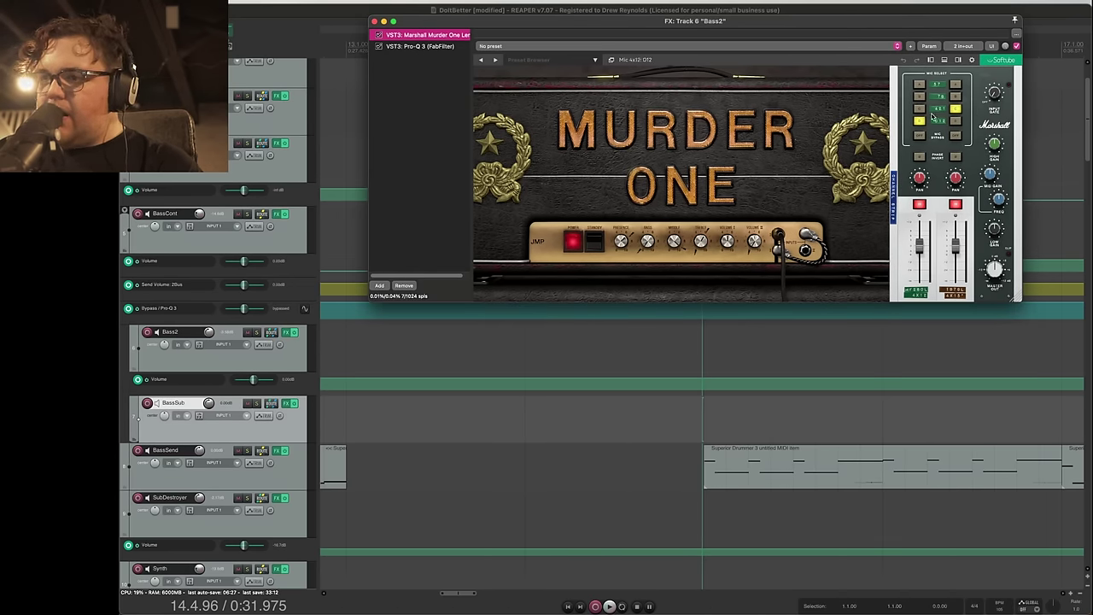
{"action": "mouse_move", "coordinate": [659, 245]}
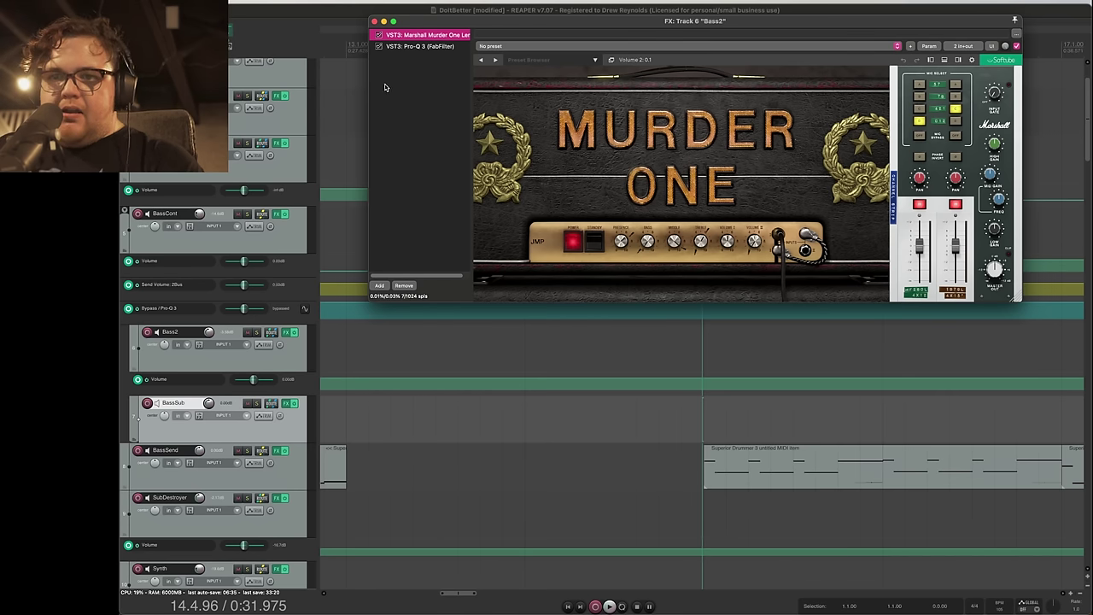
{"action": "left_click", "coordinate": [379, 47]}
{"action": "left_click", "coordinate": [257, 332]}
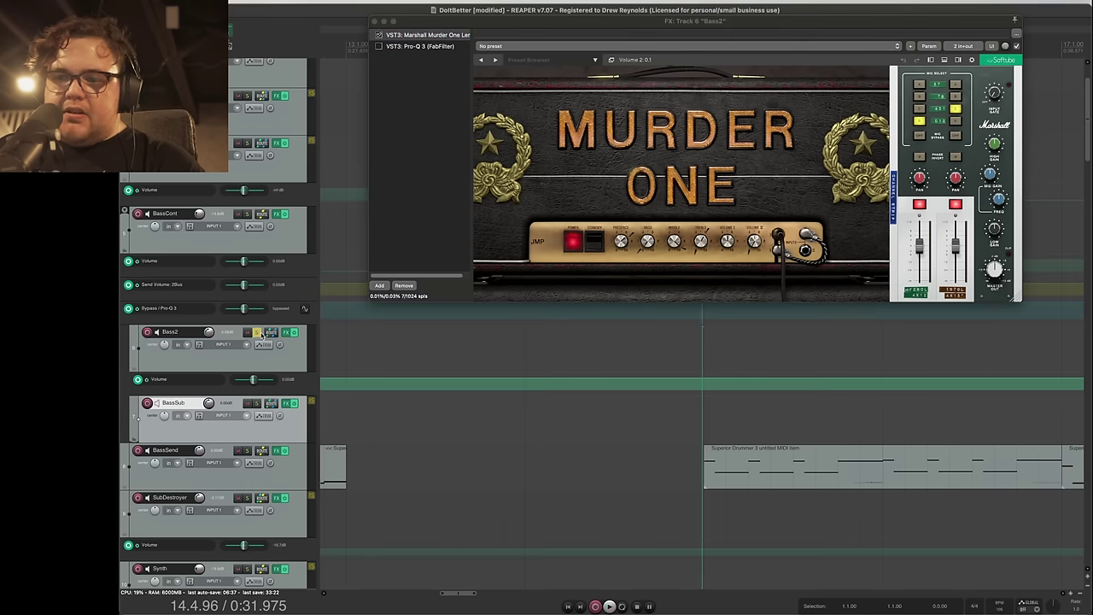
{"action": "key", "text": "space"}
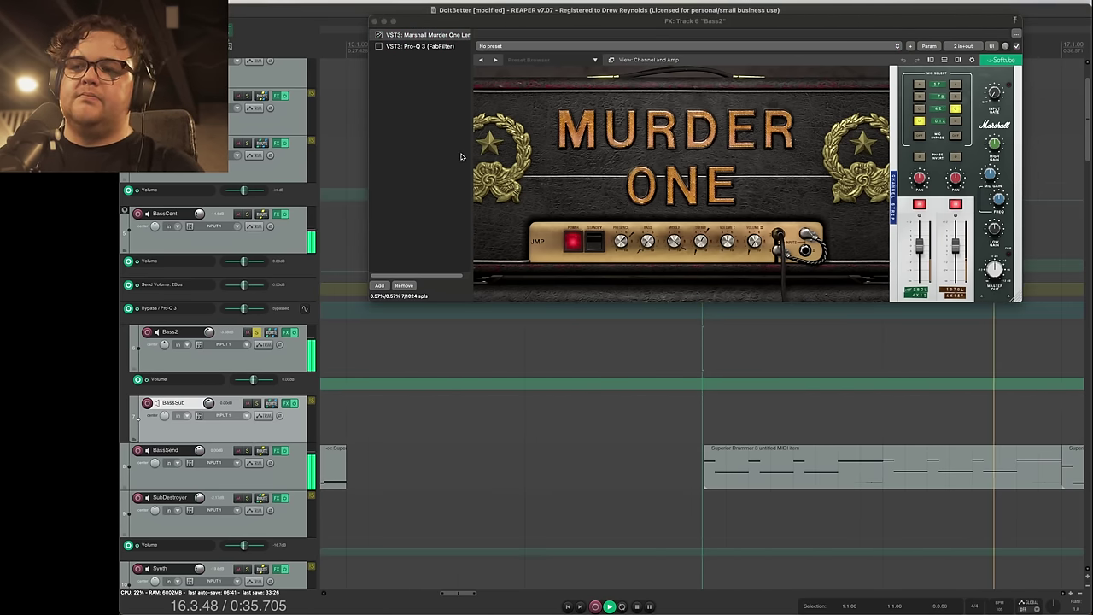
{"action": "key", "text": "space"}
Step: Pull the Pro-Q 3 upper-mid dip on Bass2 to 2339.9 Hz at -4.06 dB, then close the effects
{"action": "left_click", "coordinate": [420, 45]}
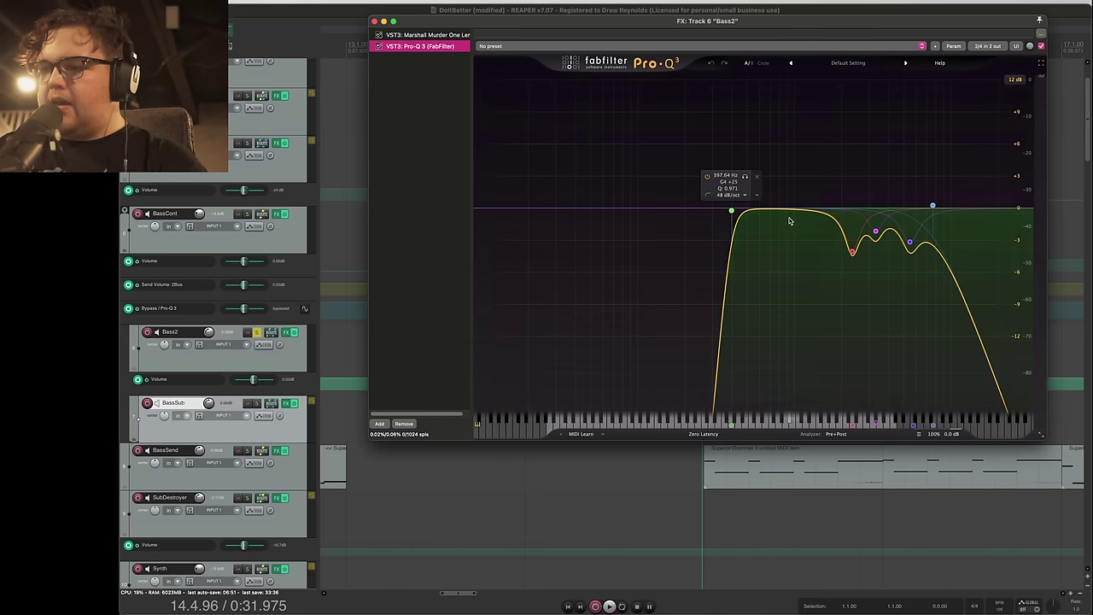
{"action": "left_click_drag", "start_coordinate": [889, 229], "coordinate": [847, 254]}
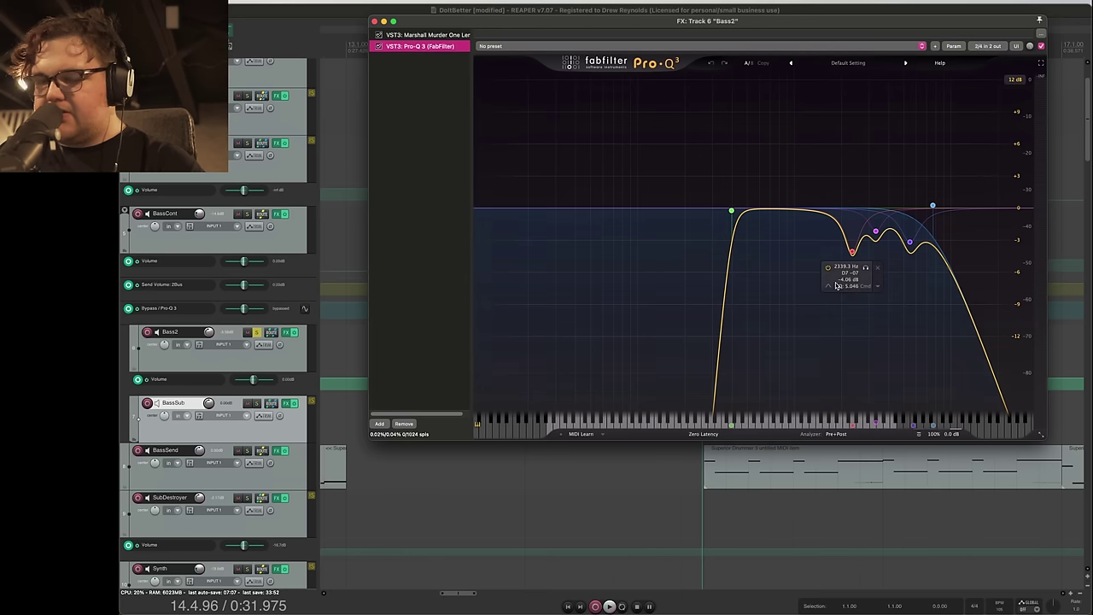
{"action": "left_click", "coordinate": [315, 334]}
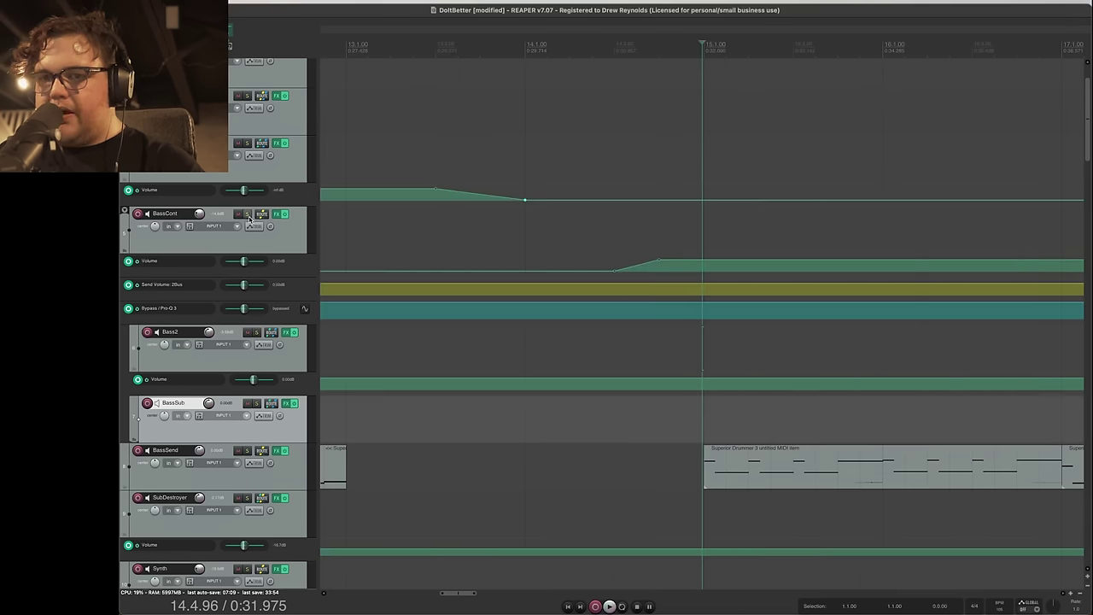
{"action": "left_click", "coordinate": [247, 215]}
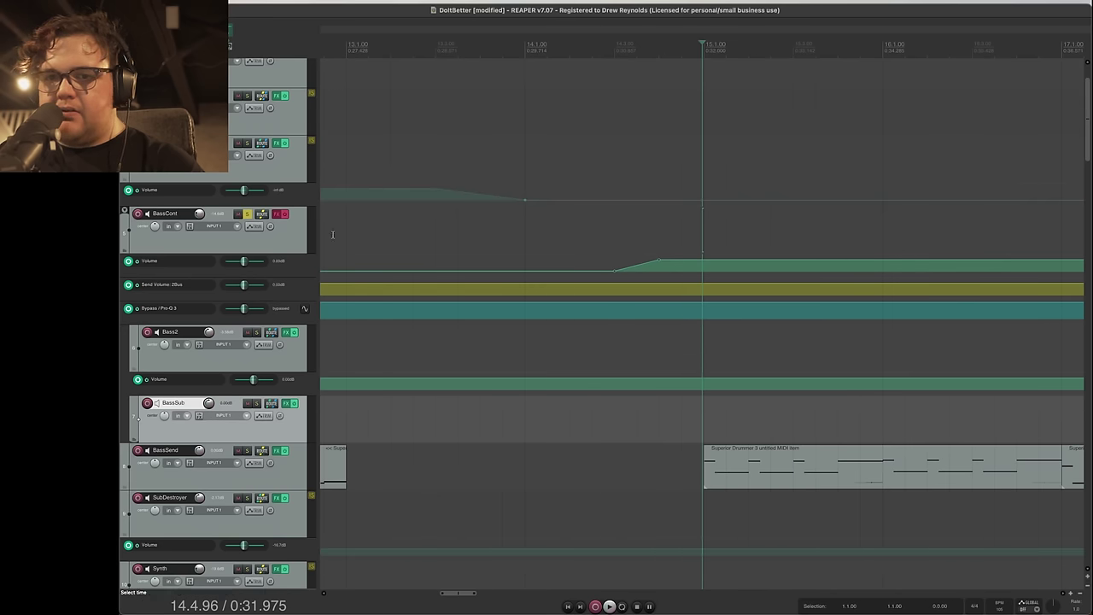
{"action": "key", "text": "space"}
{"action": "scroll", "coordinate": [866, 321], "scroll_direction": "down", "scroll_amount": 5}
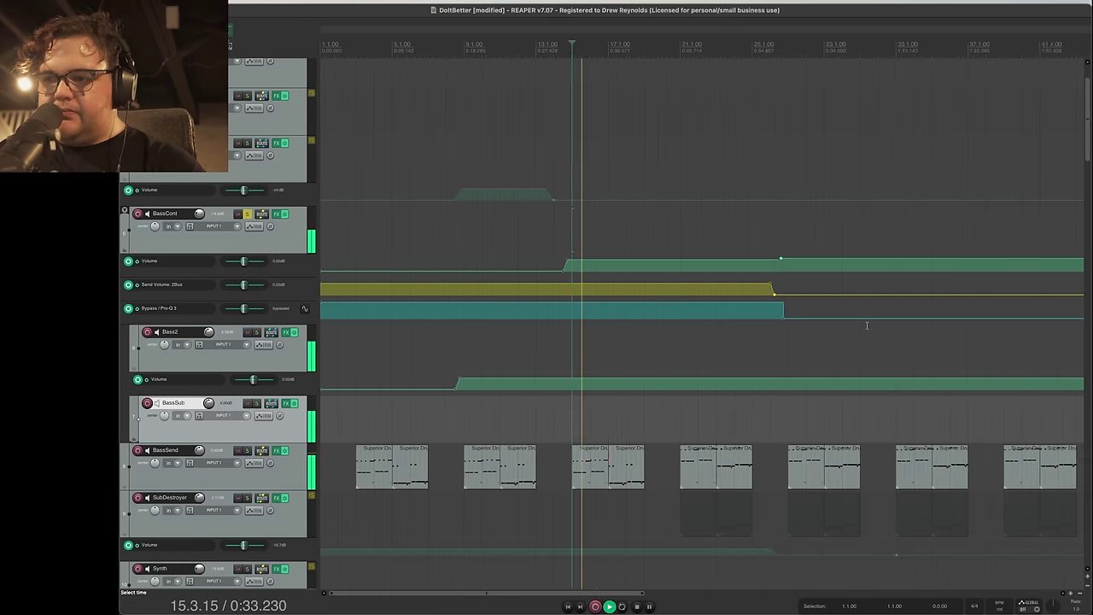
{"action": "scroll", "coordinate": [866, 326], "scroll_direction": "up", "scroll_amount": 2}
{"action": "right_click", "coordinate": [867, 325]}
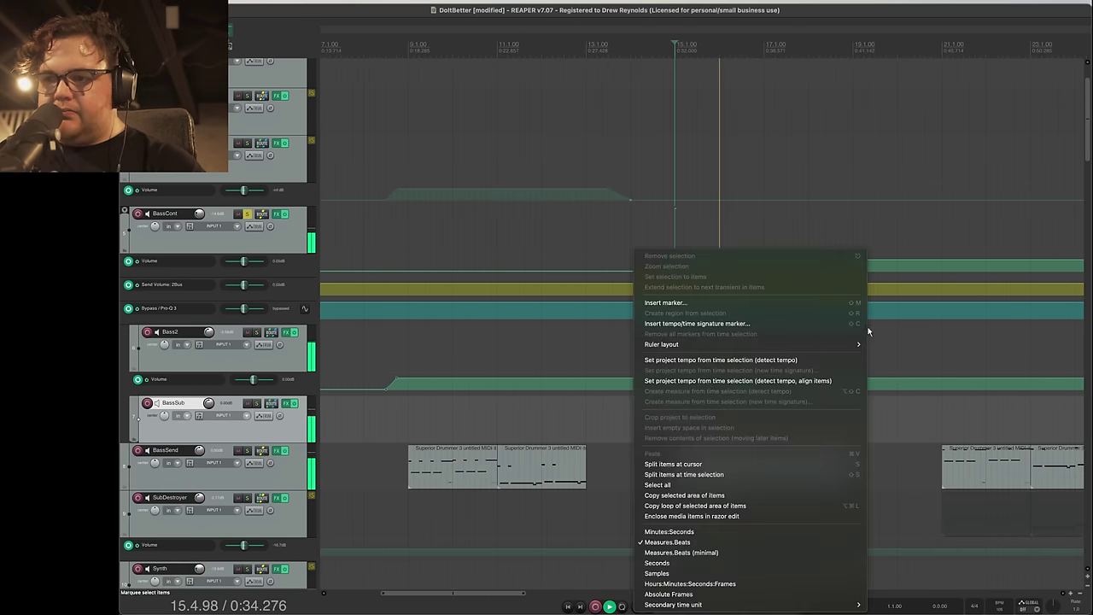
{"action": "left_click", "coordinate": [522, 498]}
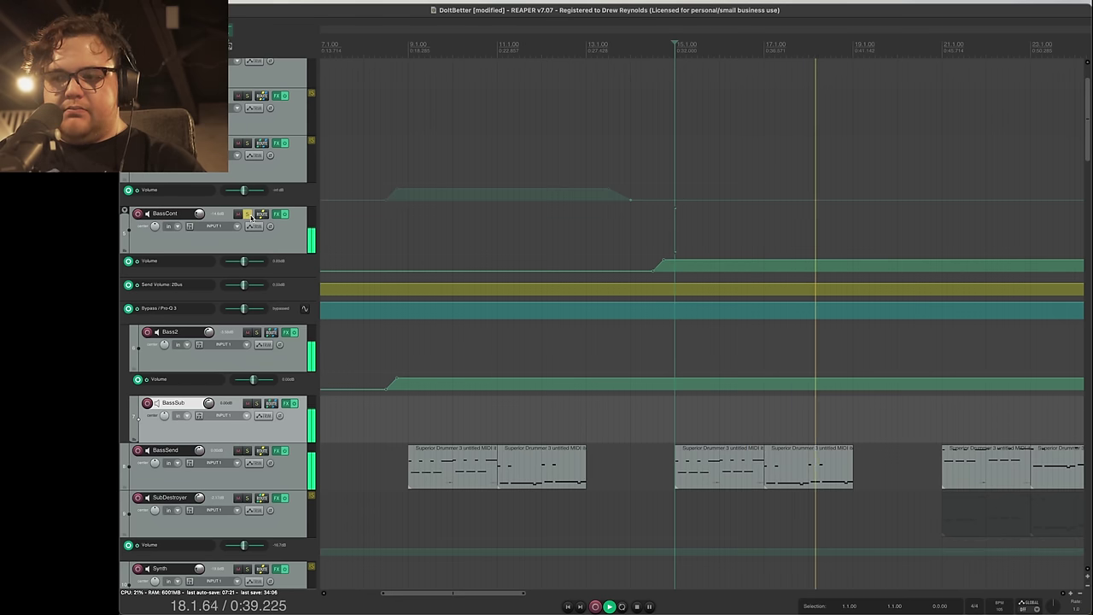
{"action": "key", "text": "space"}
{"action": "key", "text": "space"}
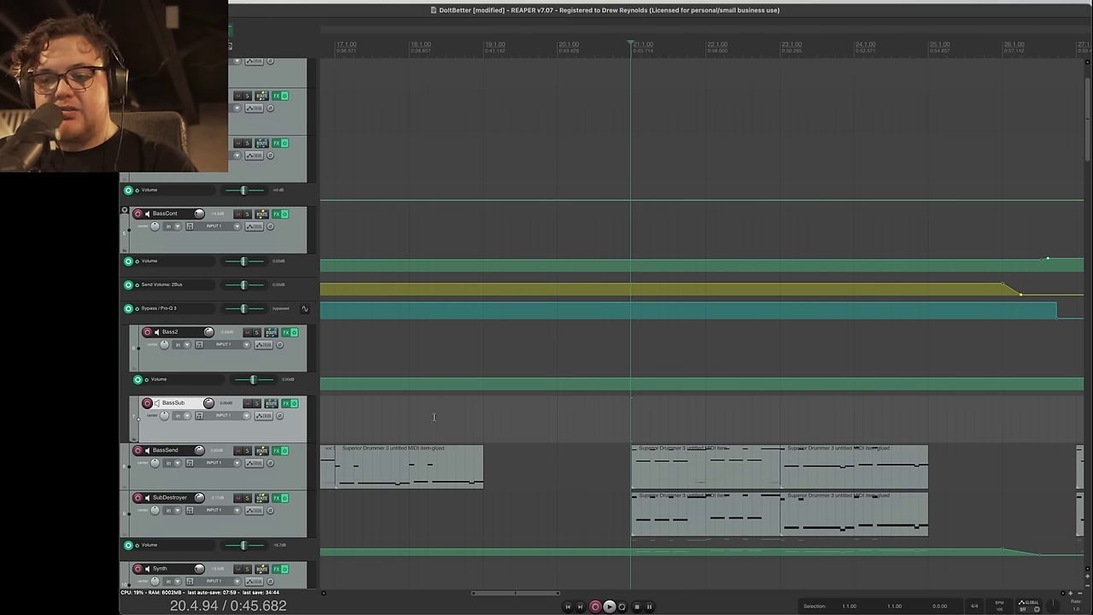
{"action": "left_click_drag", "start_coordinate": [732, 519], "coordinate": [732, 475]}
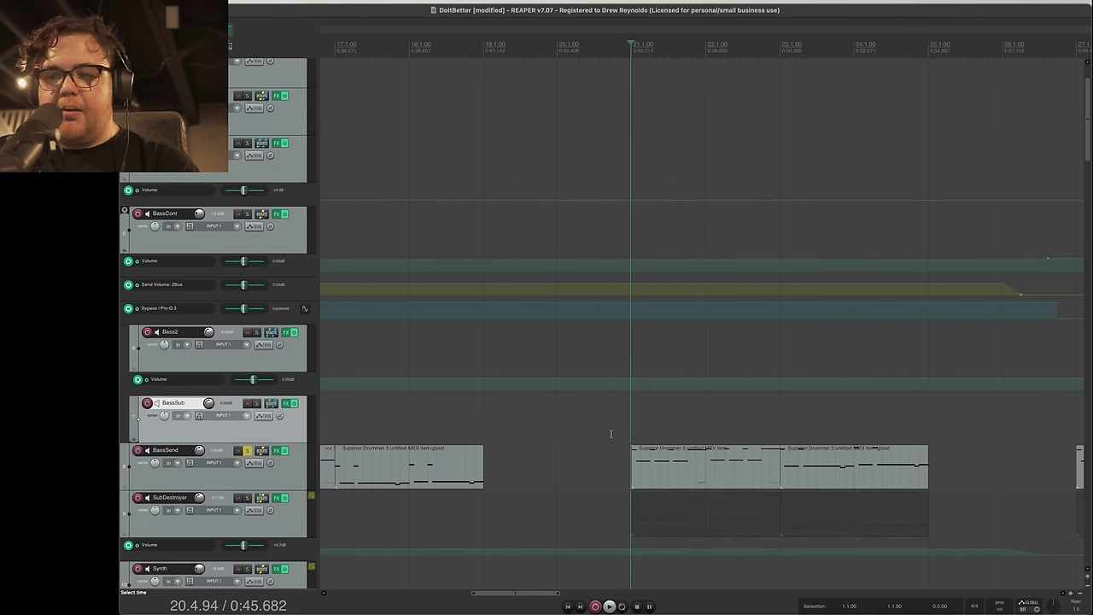
{"action": "key", "text": "space"}
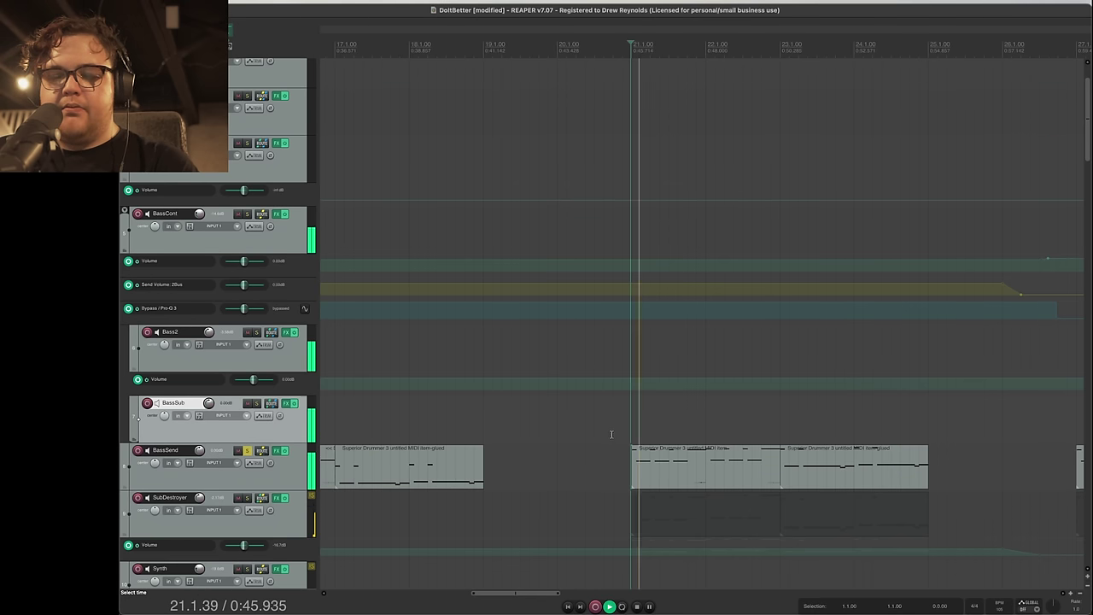
{"action": "key", "text": "space"}
{"action": "left_click", "coordinate": [248, 451]}
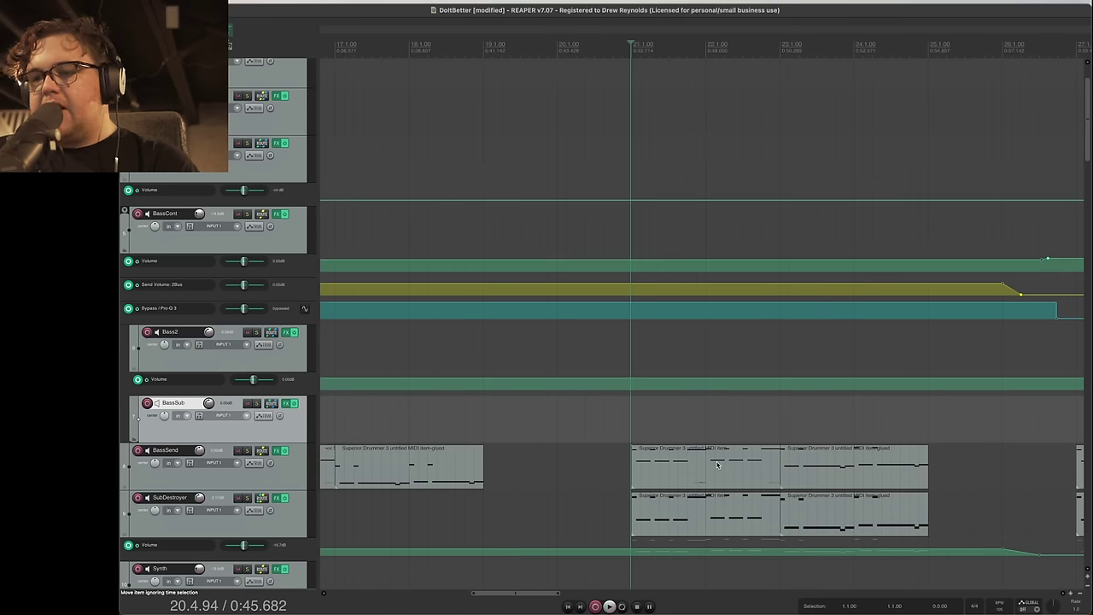
{"action": "scroll", "coordinate": [812, 544], "scroll_direction": "down", "scroll_amount": 3}
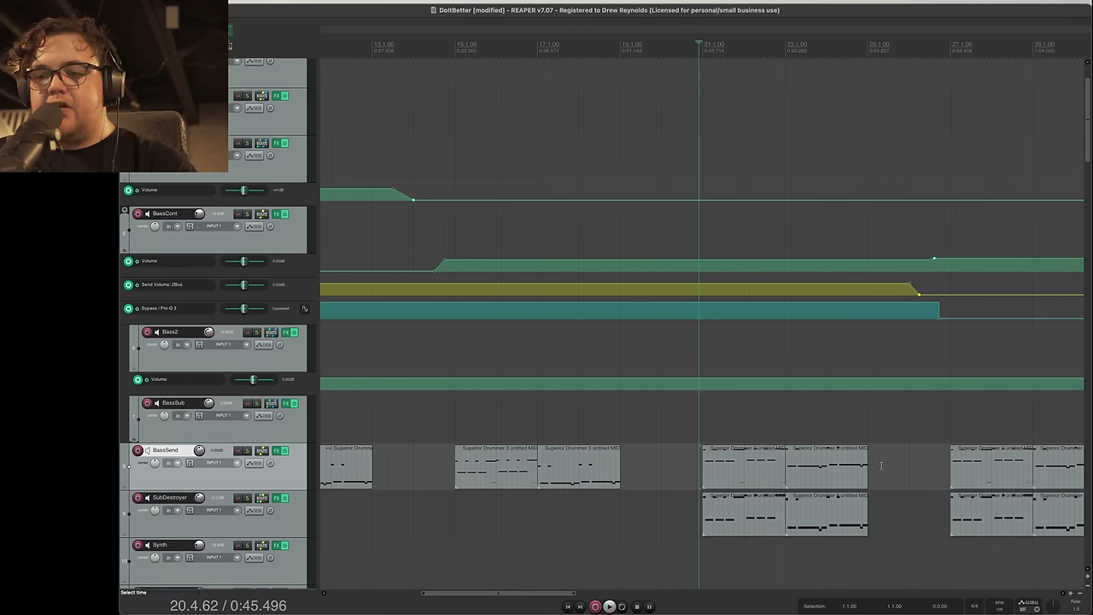
{"action": "scroll", "coordinate": [883, 465], "scroll_direction": "up", "scroll_amount": 2}
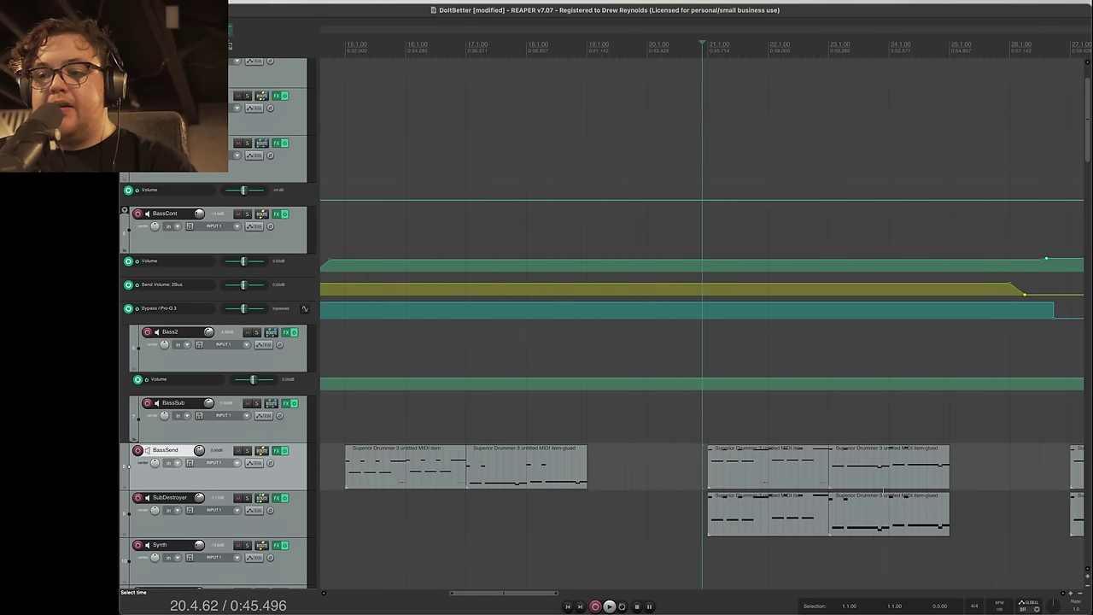
Step: Open Sub Destroyer on the SubDestroyer track, solo it and audition from 20.4.54
{"action": "left_click", "coordinate": [276, 498]}
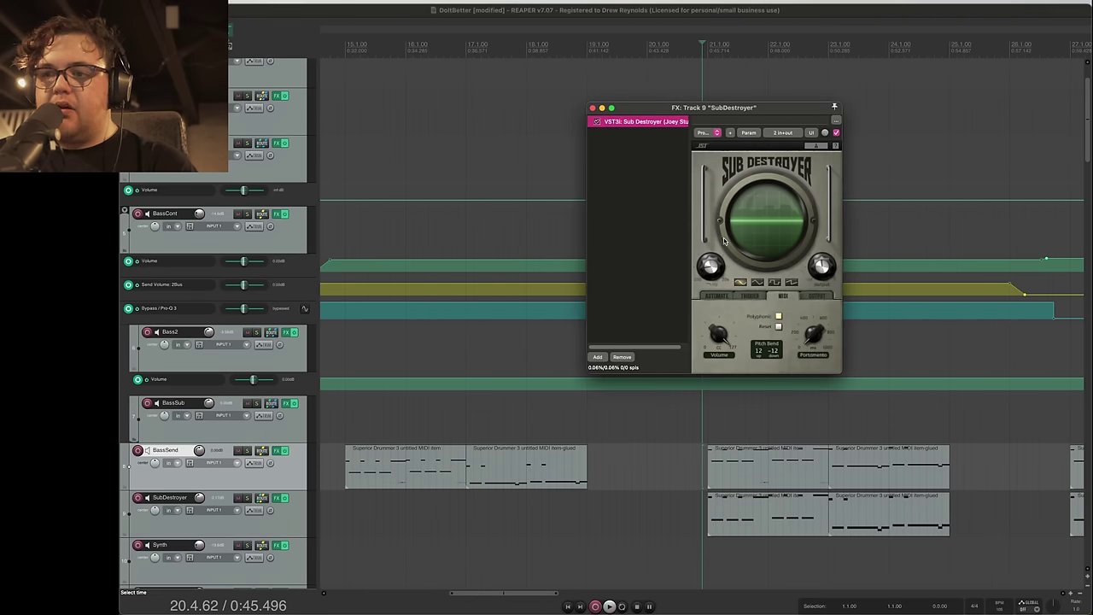
{"action": "left_click", "coordinate": [247, 498]}
{"action": "left_click", "coordinate": [513, 514]}
{"action": "scroll", "coordinate": [497, 540], "scroll_direction": "up", "scroll_amount": 3}
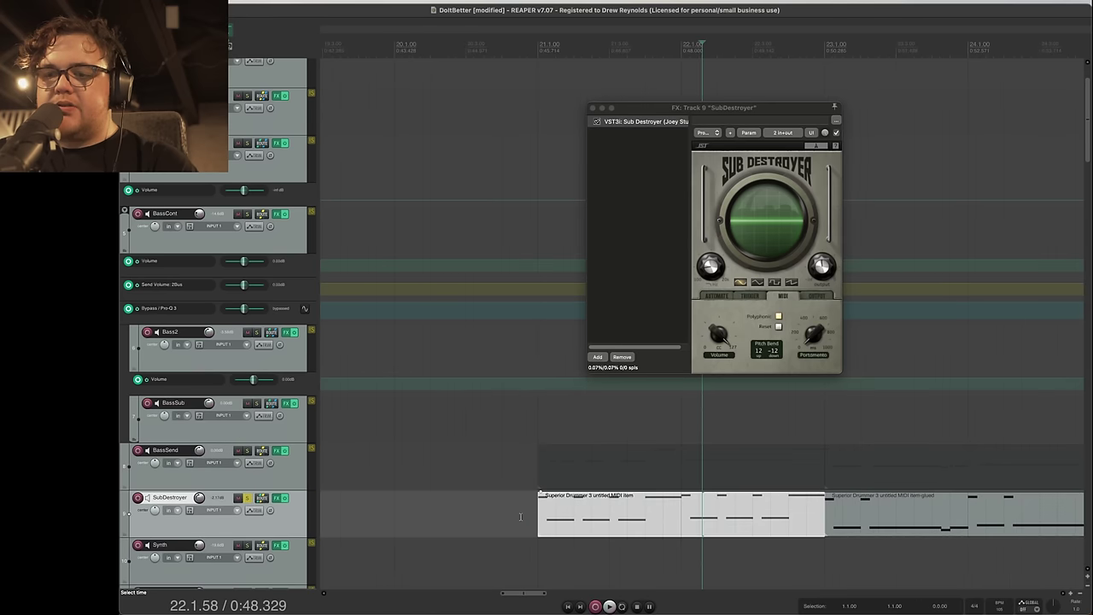
{"action": "left_click", "coordinate": [519, 521]}
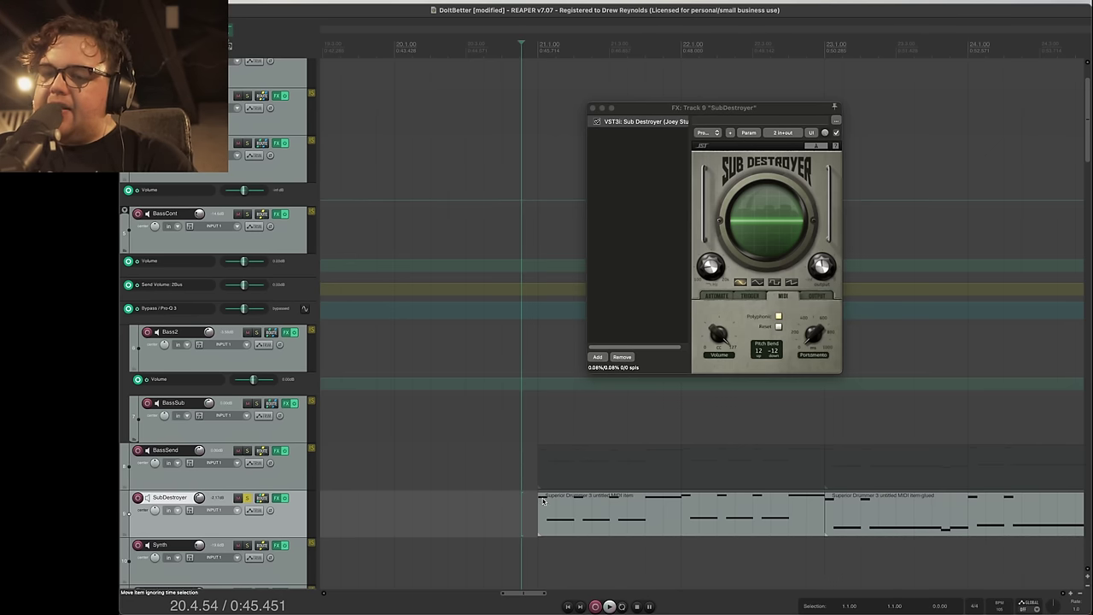
{"action": "key", "text": "space"}
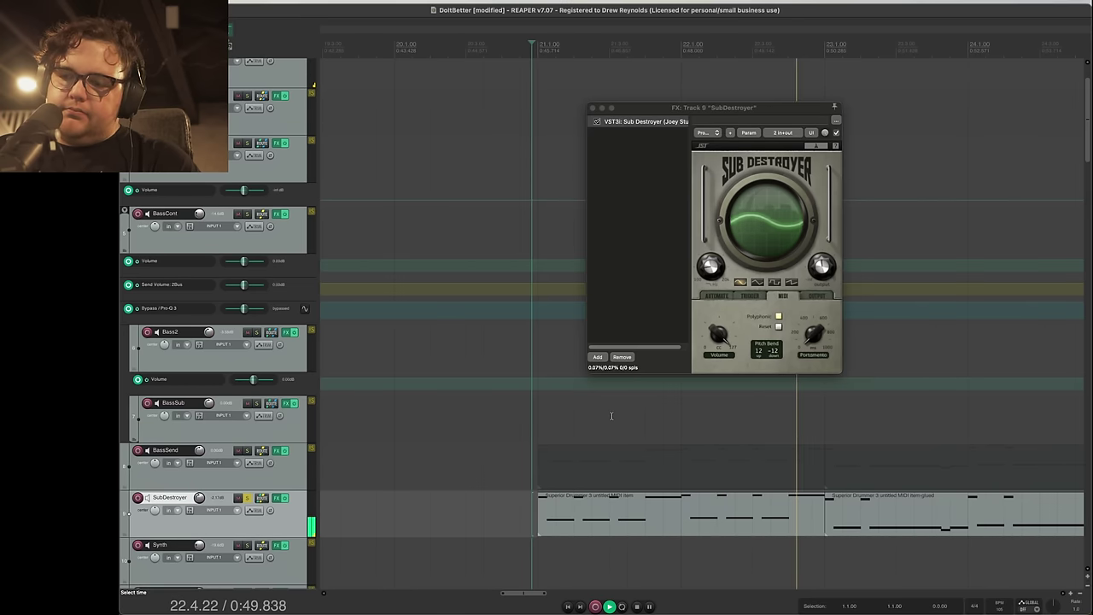
{"action": "key", "text": "space"}
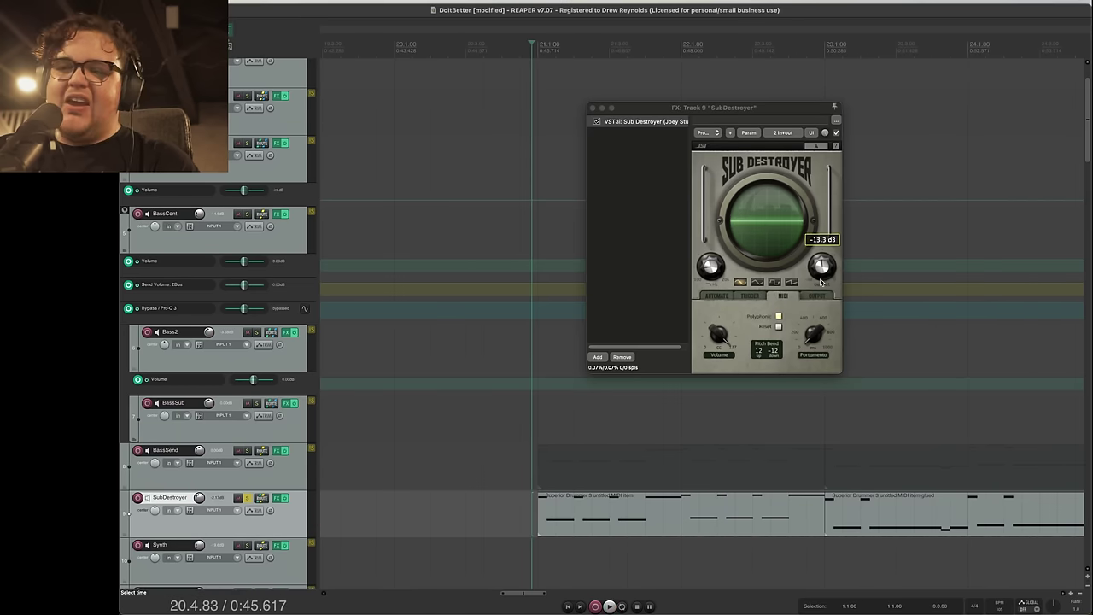
Step: Show Sub Destroyer's OUTPUT settings, close the plugin, unsolo SubDestroyer and select BassSub
{"action": "left_click", "coordinate": [814, 296]}
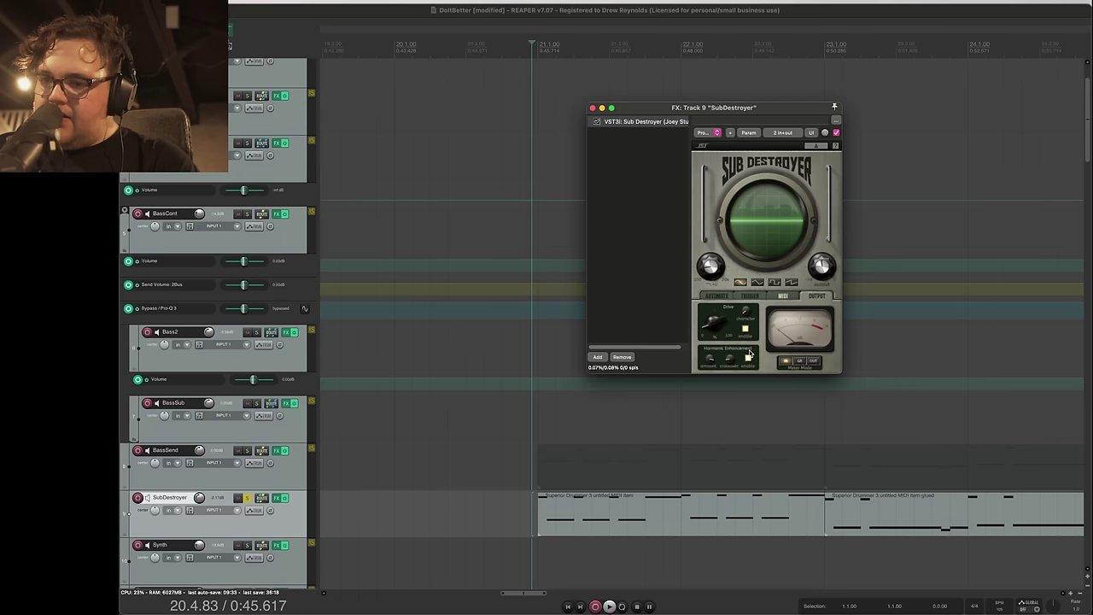
{"action": "left_click", "coordinate": [282, 499]}
{"action": "left_click", "coordinate": [247, 498]}
{"action": "left_click", "coordinate": [500, 434]}
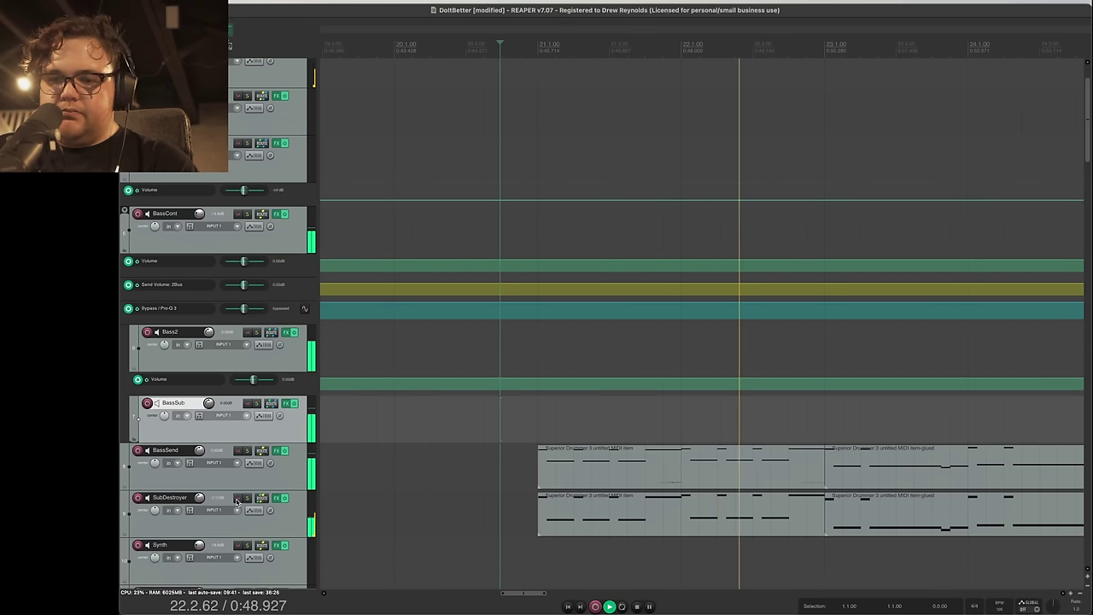
{"action": "left_click", "coordinate": [238, 499]}
{"action": "left_click", "coordinate": [237, 499]}
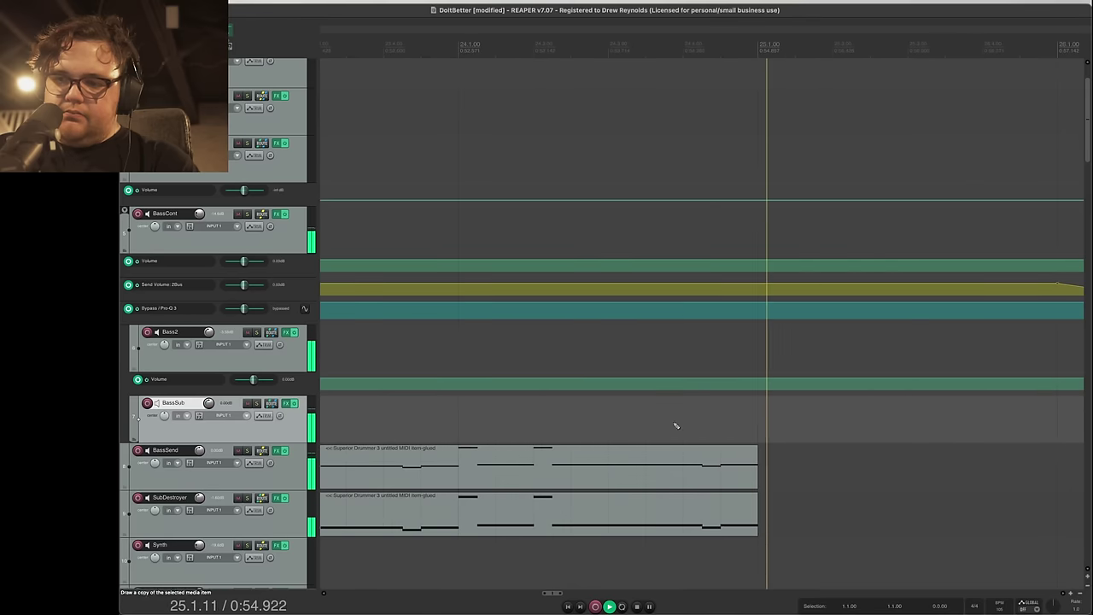
{"action": "key", "text": "space"}
{"action": "scroll", "coordinate": [676, 423], "scroll_direction": "down", "scroll_amount": 8}
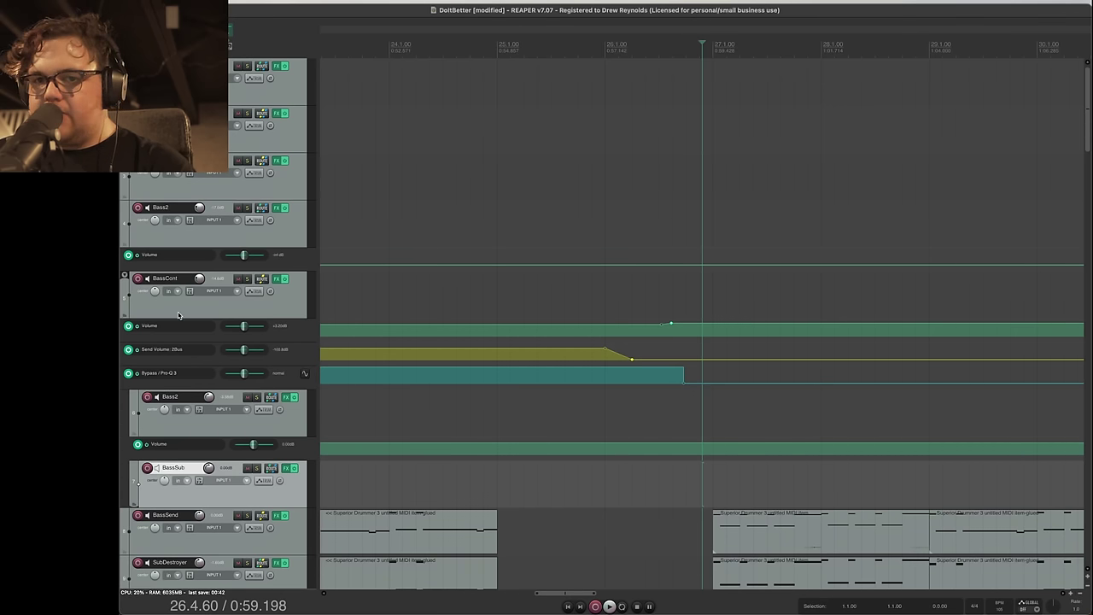
Step: Close the BassCont Pro-Q 3 window, solo BassAllBus and play it alone
{"action": "key", "text": "space"}
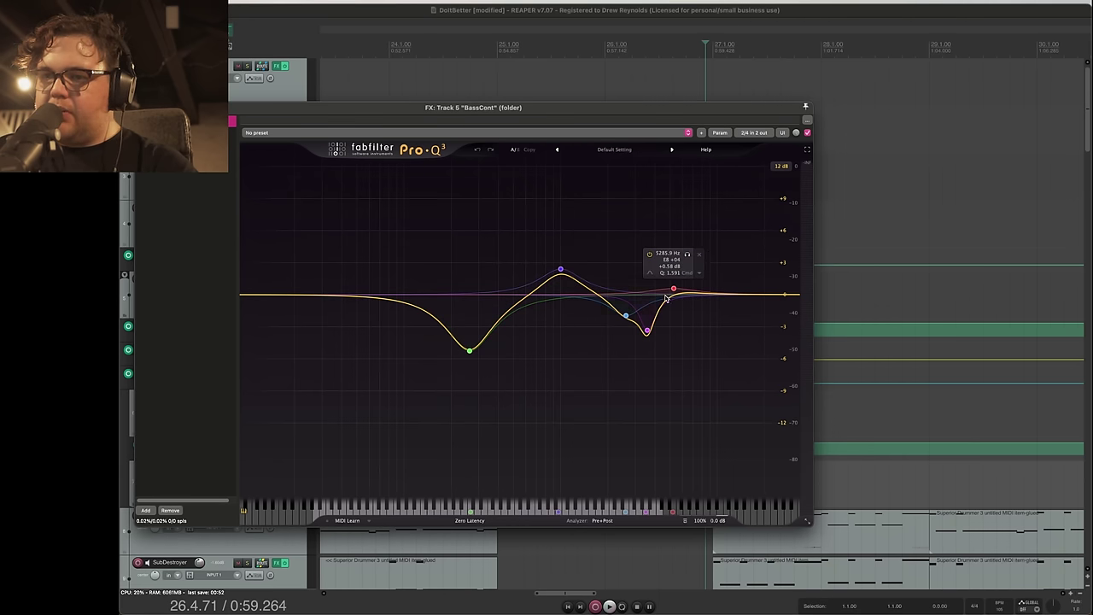
{"action": "key", "text": "Escape"}
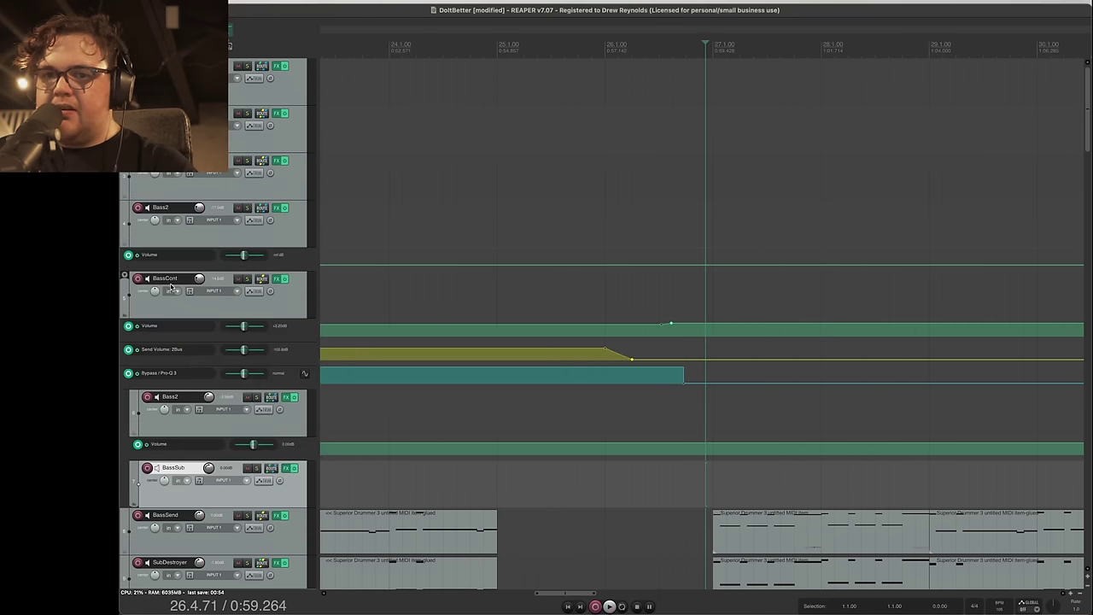
{"action": "left_click", "coordinate": [248, 114]}
{"action": "key", "text": "space"}
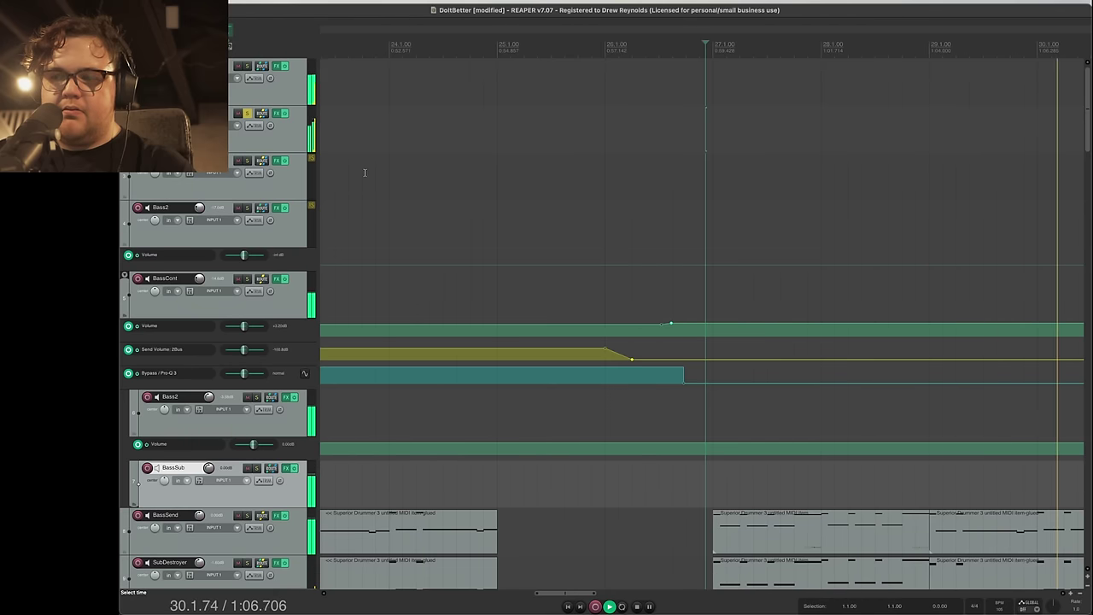
{"action": "key", "text": "space"}
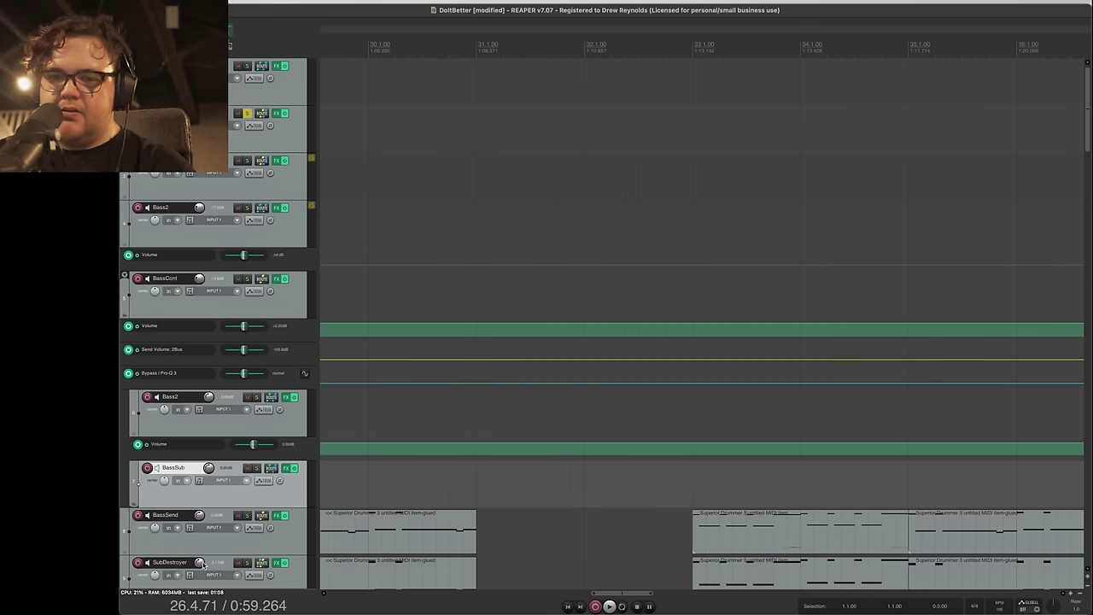
Step: Listen to BassAllBus's Pro-C 2 during playback, close it, unsolo the bus and resume playing
{"action": "left_click", "coordinate": [276, 113]}
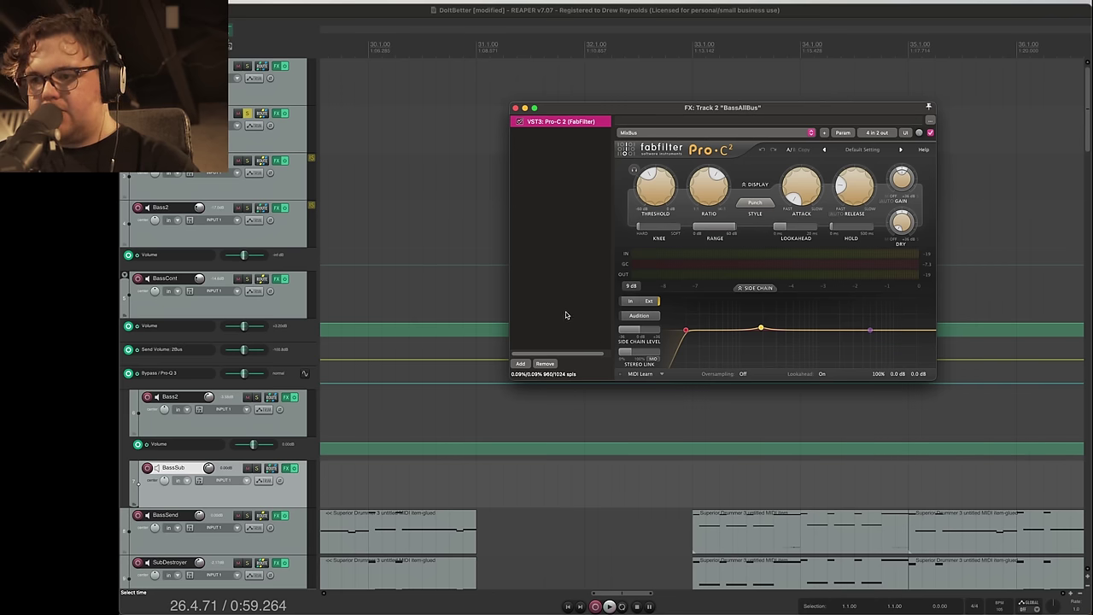
{"action": "key", "text": "space"}
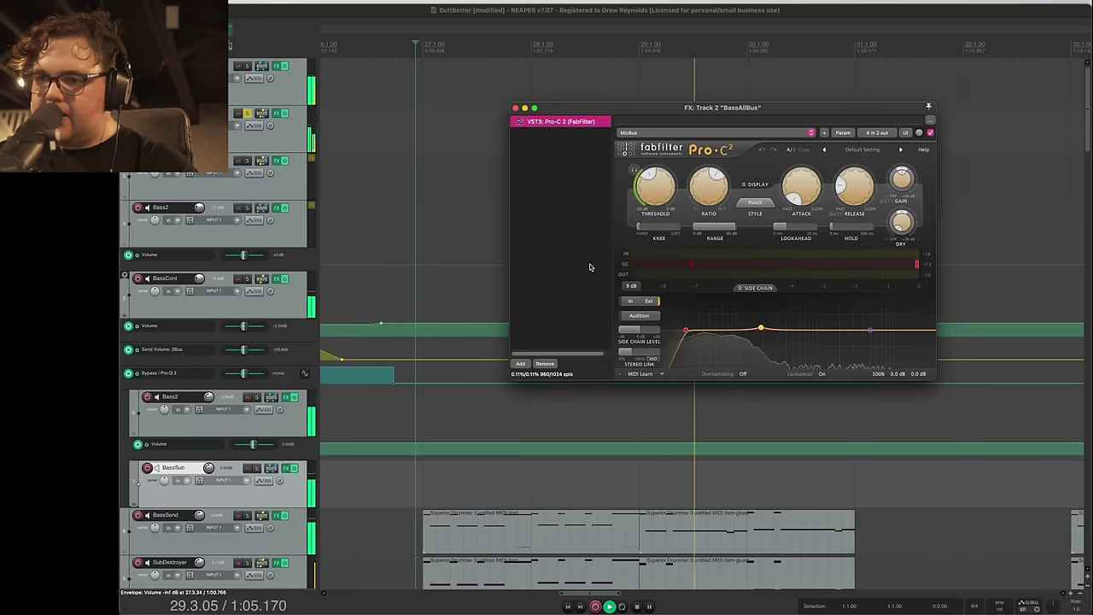
{"action": "left_click", "coordinate": [515, 108]}
{"action": "key", "text": "space"}
{"action": "left_click", "coordinate": [248, 114]}
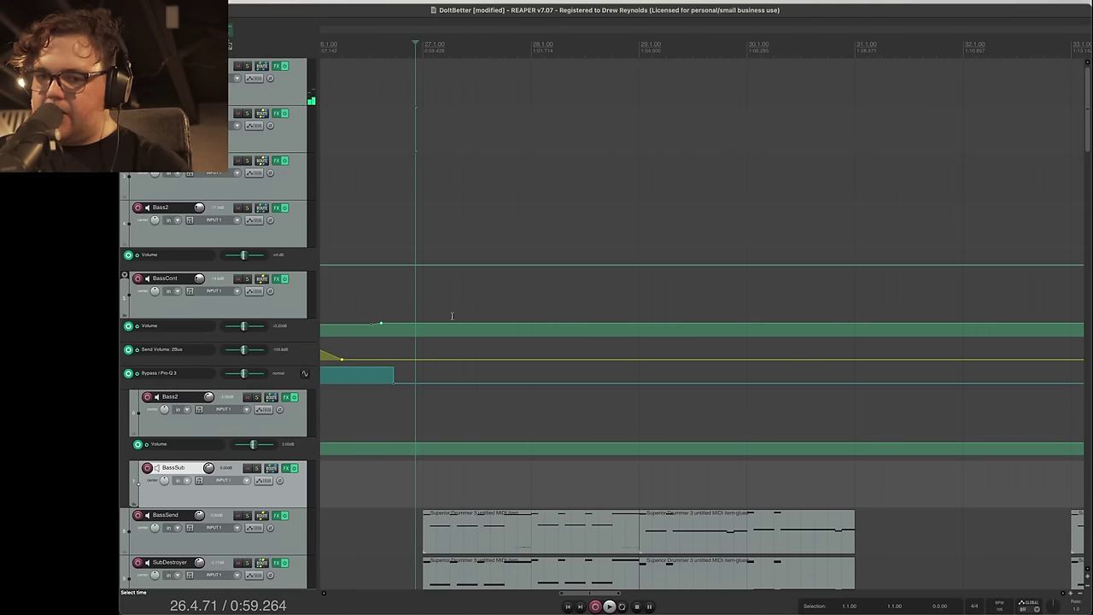
{"action": "key", "text": "space"}
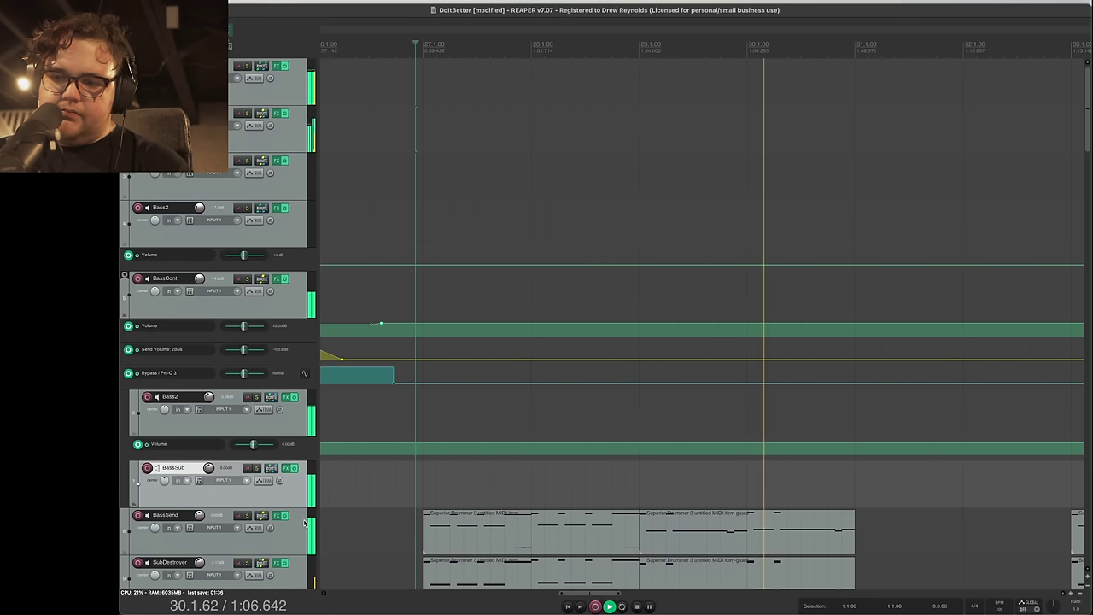
{"action": "scroll", "coordinate": [316, 512], "scroll_direction": "down", "scroll_amount": 4}
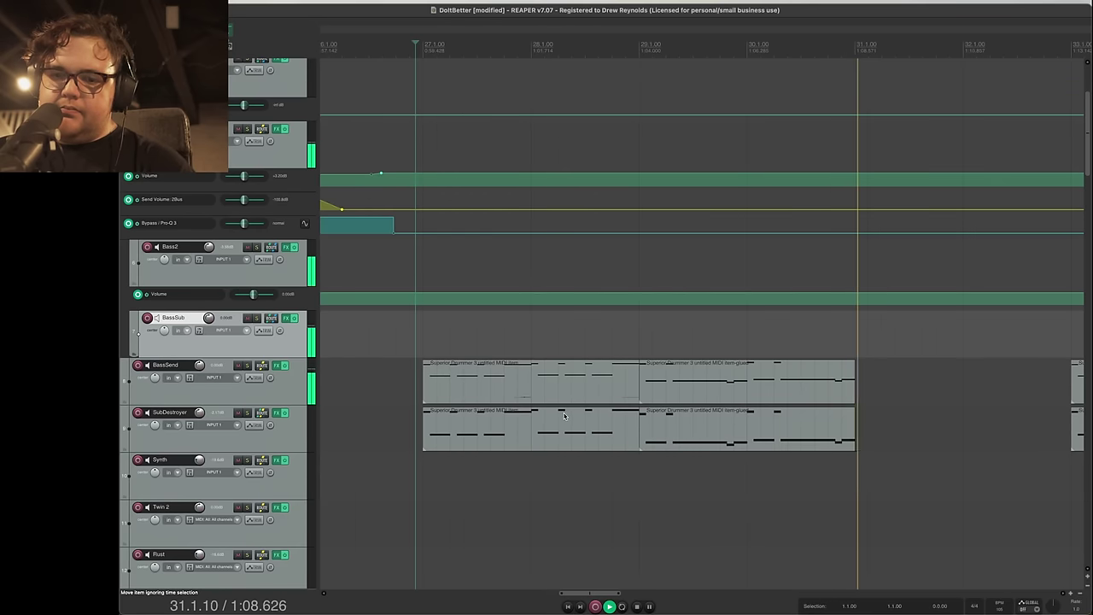
Step: Save the project and play the rhythm guitars from near bar 32 beat 4
{"action": "key", "text": "space"}
{"action": "key", "text": "ctrl+s"}
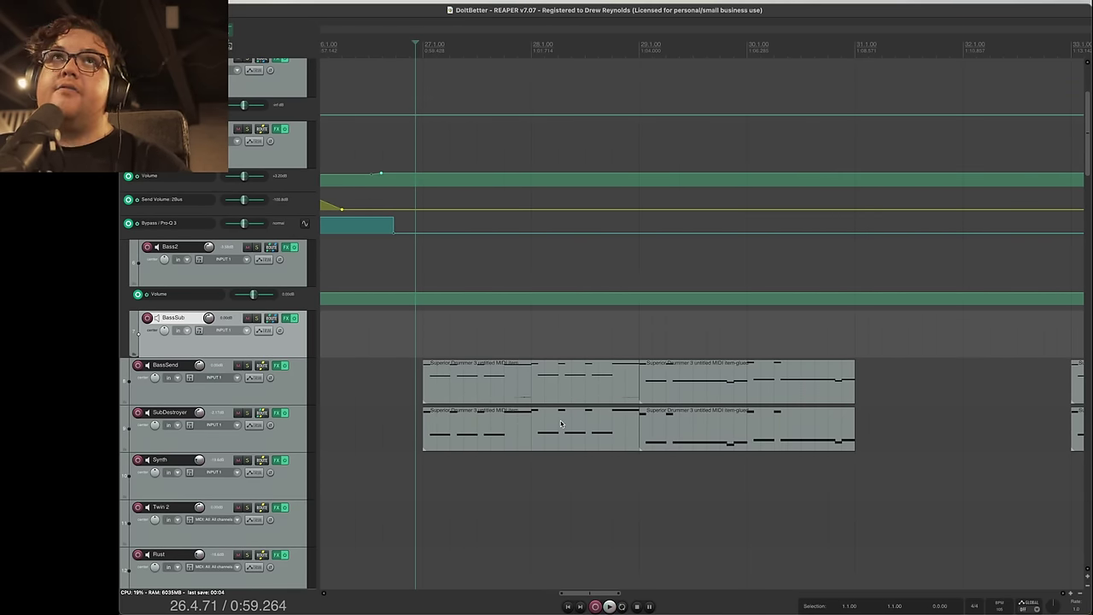
{"action": "scroll", "coordinate": [562, 424], "scroll_direction": "down", "scroll_amount": 5}
{"action": "left_click", "coordinate": [884, 343]}
{"action": "left_click", "coordinate": [888, 343]}
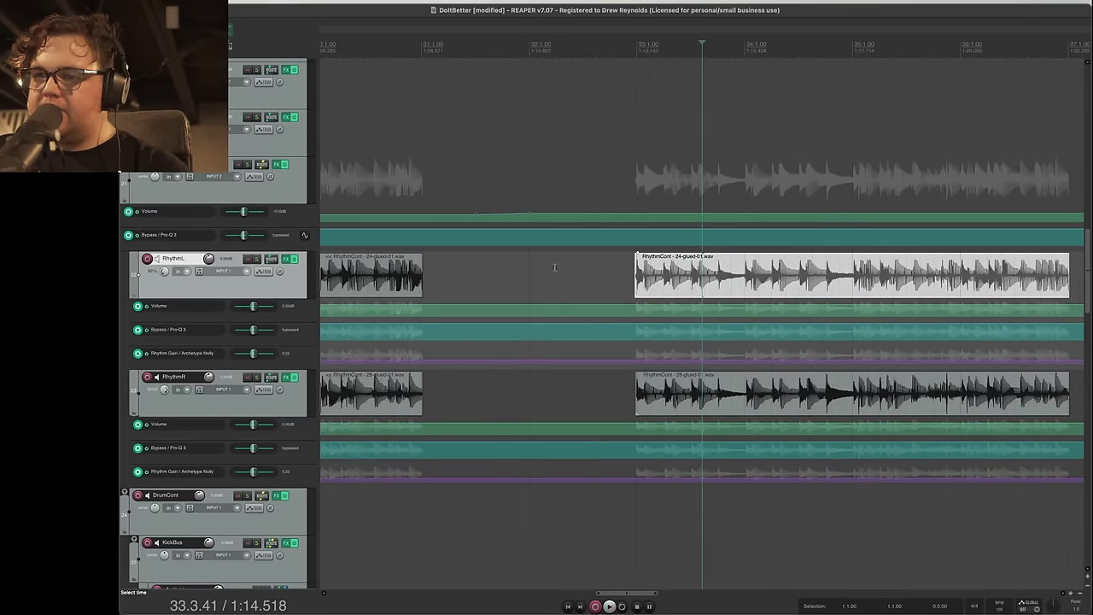
{"action": "left_click", "coordinate": [626, 259]}
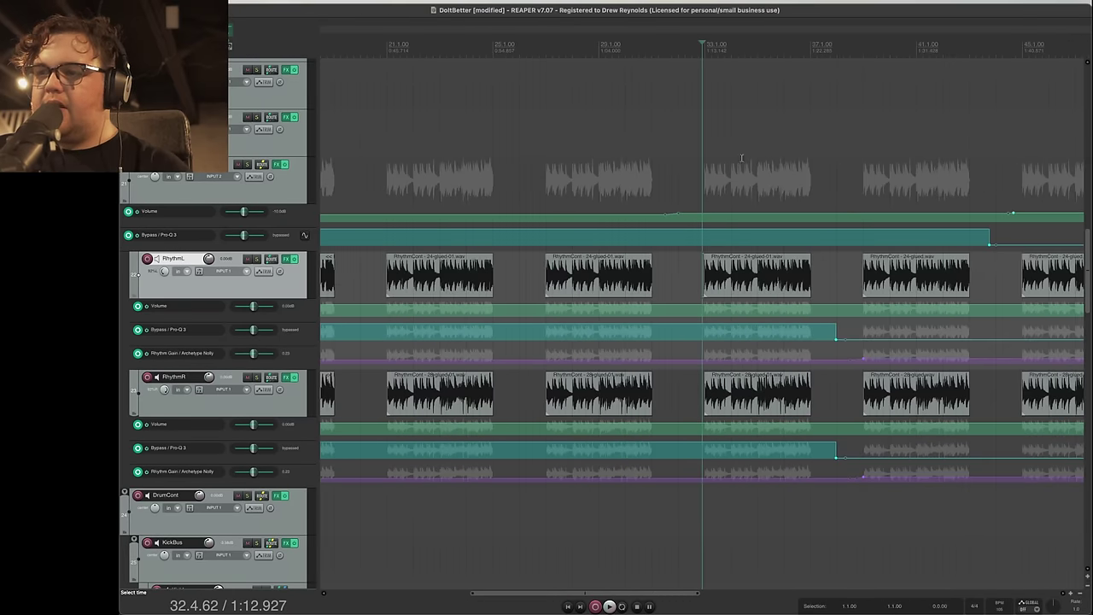
{"action": "scroll", "coordinate": [848, 258], "scroll_direction": "up", "scroll_amount": 3}
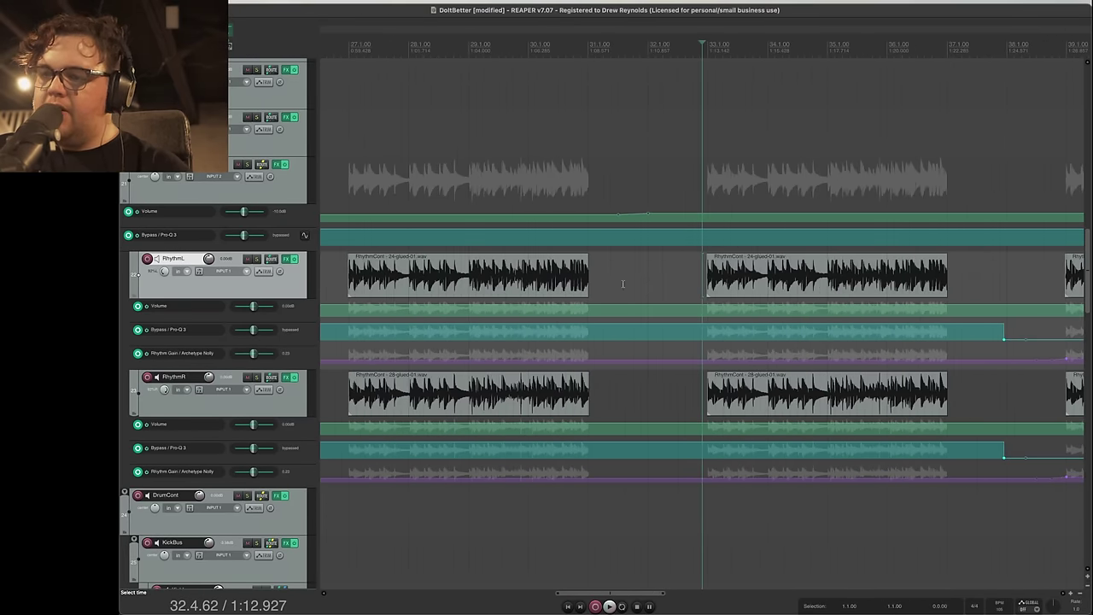
{"action": "key", "text": "space"}
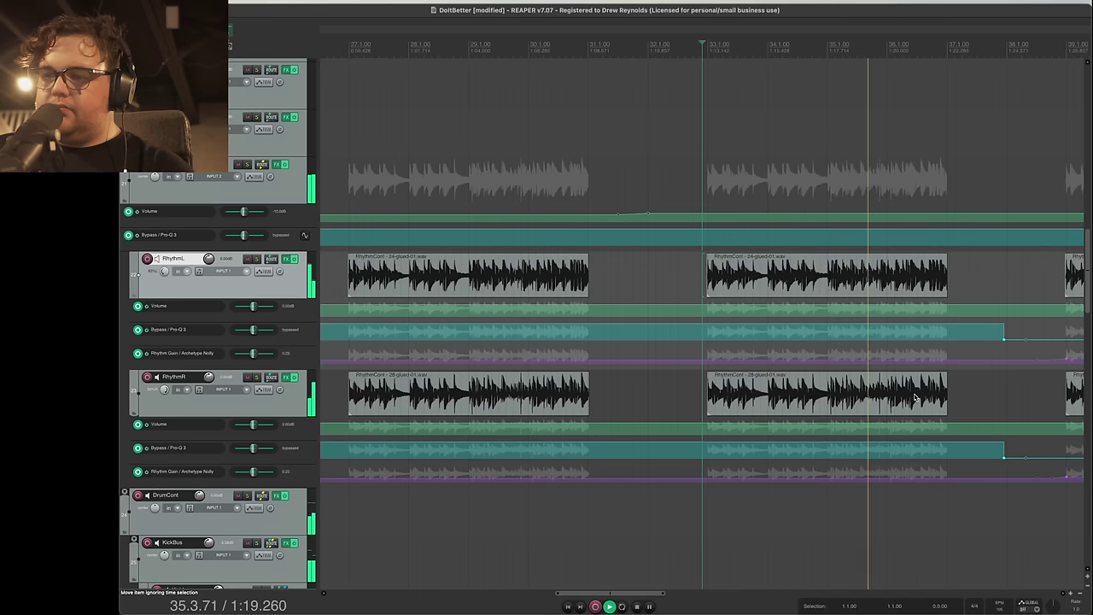
Step: Adjust the start point near bar 32, select RhythmL and audition the RhythmL and RhythmR guitars
{"action": "scroll", "coordinate": [919, 396], "scroll_direction": "down", "scroll_amount": 3}
{"action": "scroll", "coordinate": [920, 395], "scroll_direction": "up", "scroll_amount": 3}
{"action": "key", "text": "space"}
{"action": "left_click", "coordinate": [357, 182]}
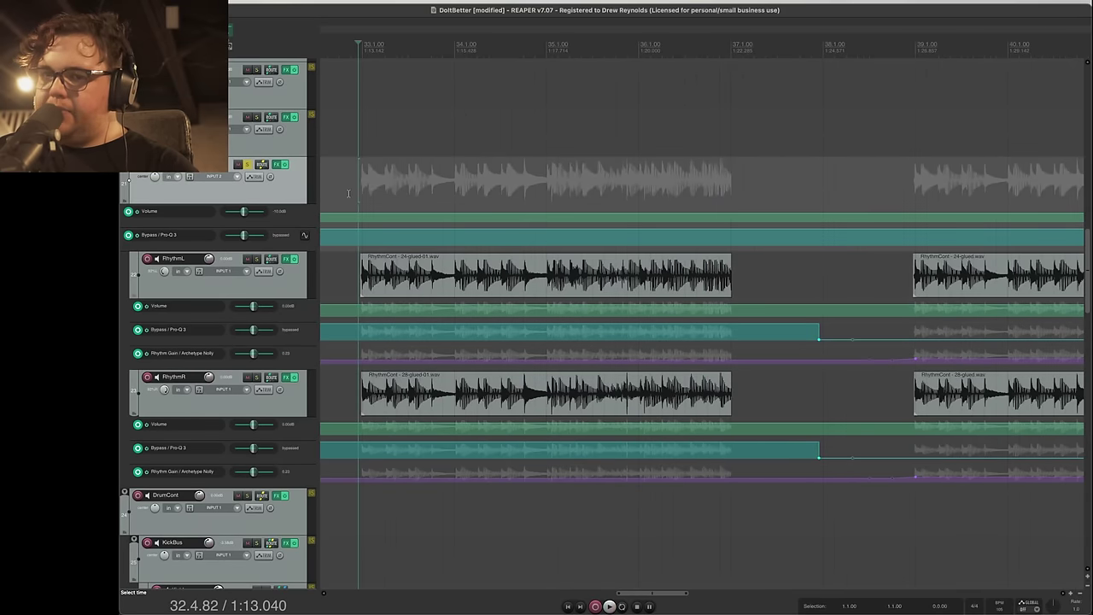
{"action": "left_click", "coordinate": [350, 190]}
{"action": "left_click", "coordinate": [351, 193]}
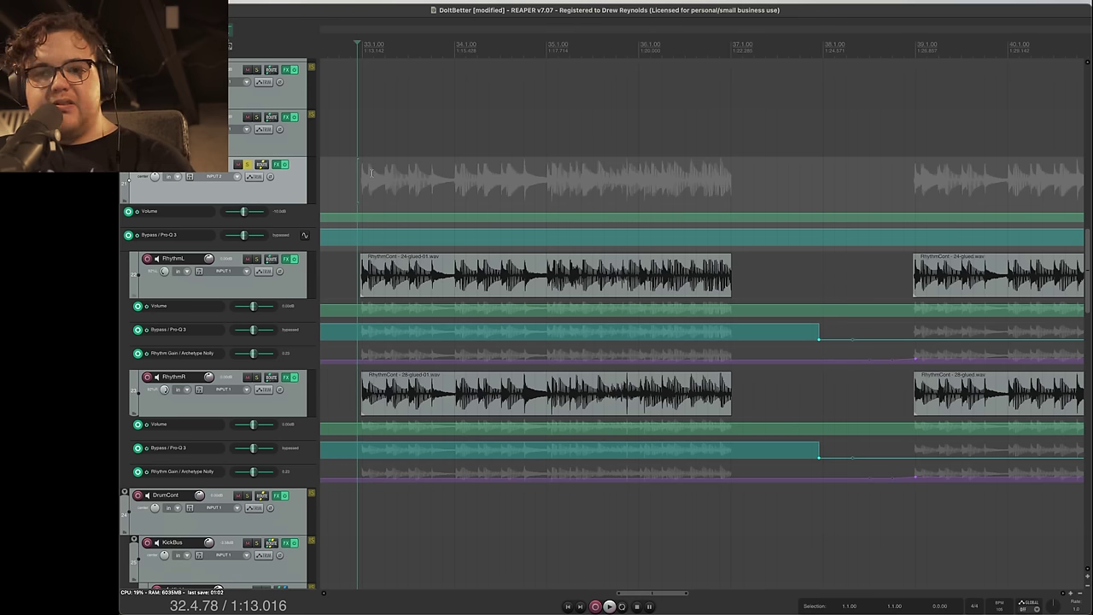
{"action": "scroll", "coordinate": [372, 174], "scroll_direction": "down", "scroll_amount": 3}
{"action": "left_click", "coordinate": [428, 267]}
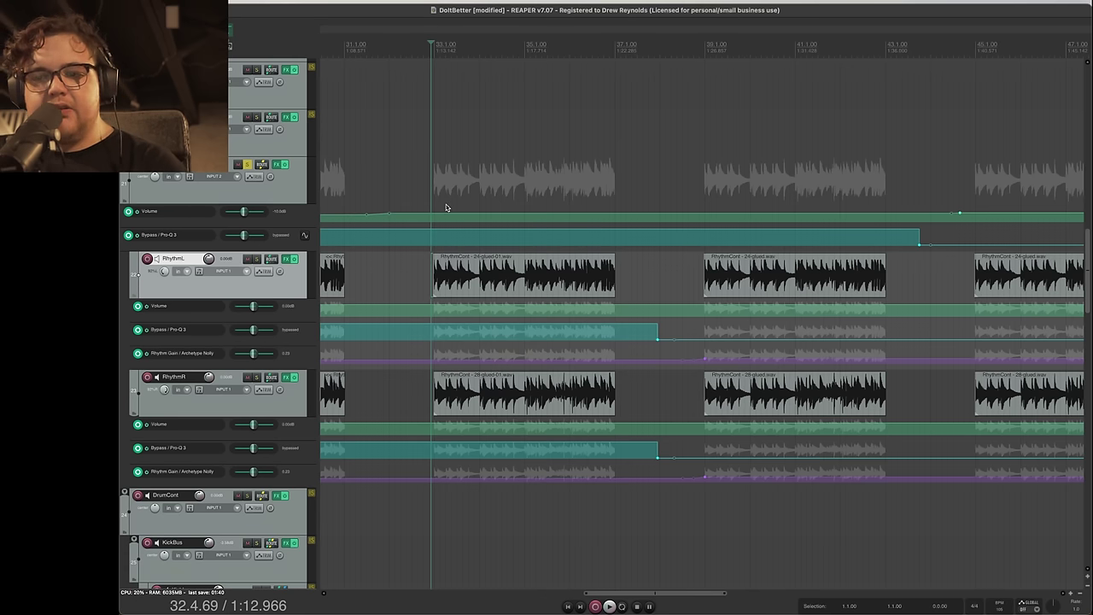
{"action": "key", "text": "space"}
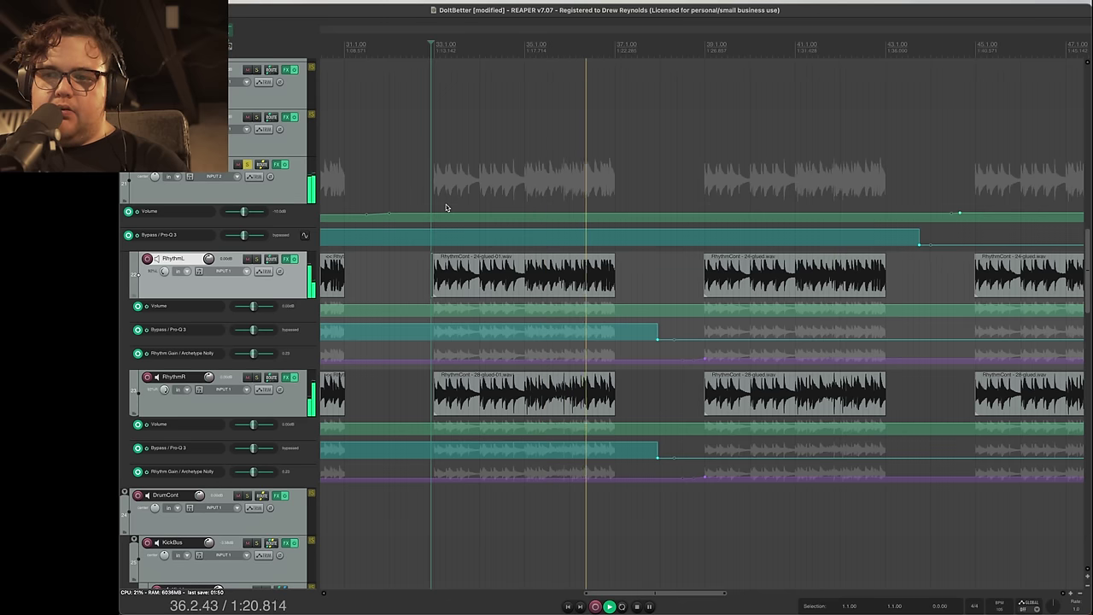
{"action": "key", "text": "space"}
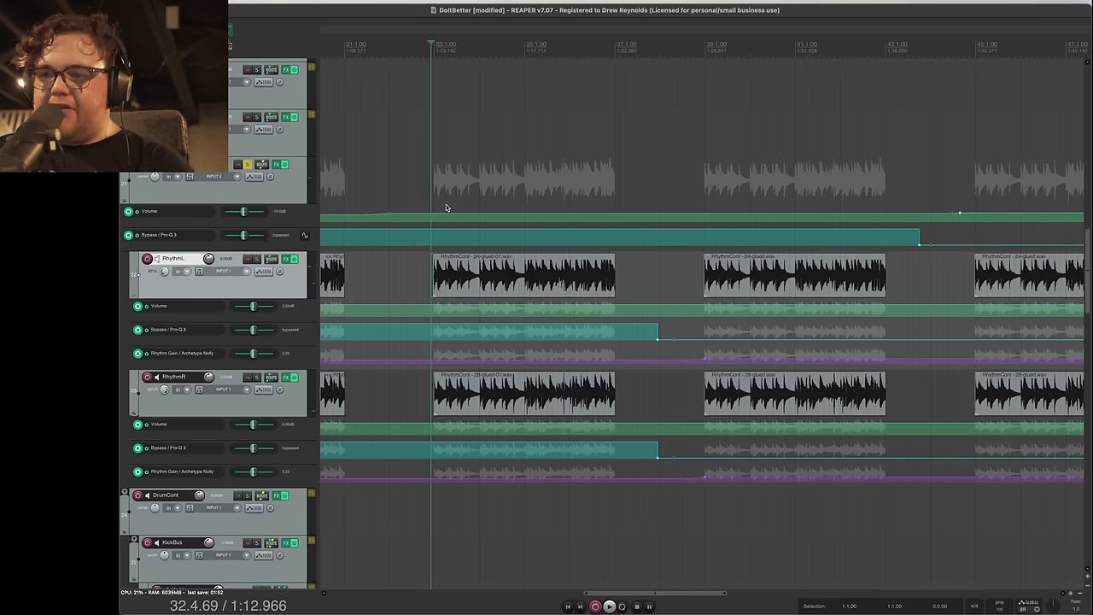
{"action": "left_click", "coordinate": [684, 282]}
{"action": "key", "text": "shift+f"}
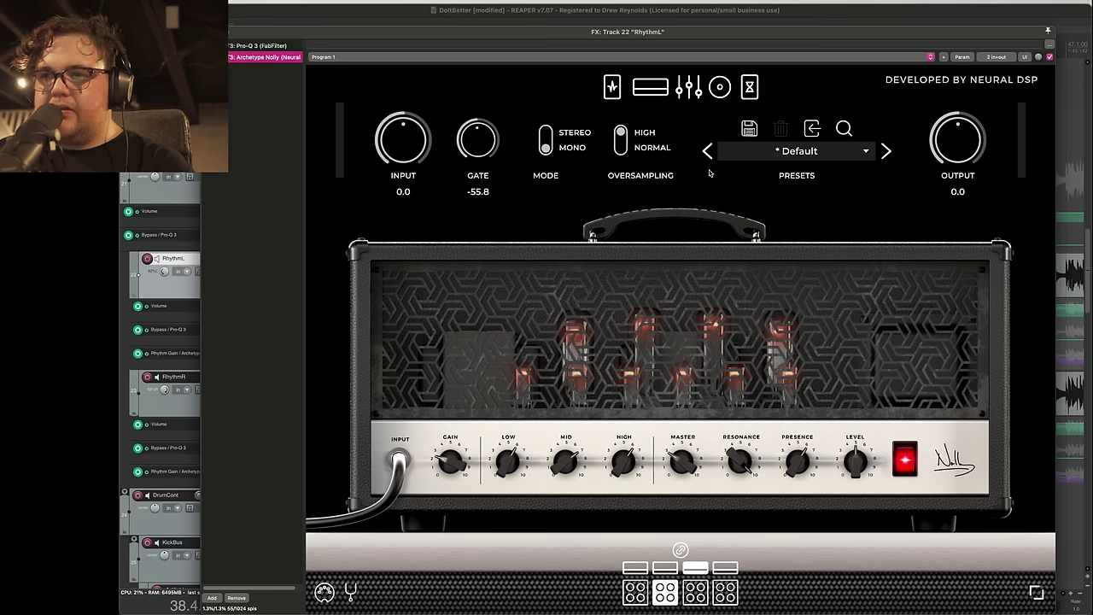
{"action": "left_click", "coordinate": [717, 91]}
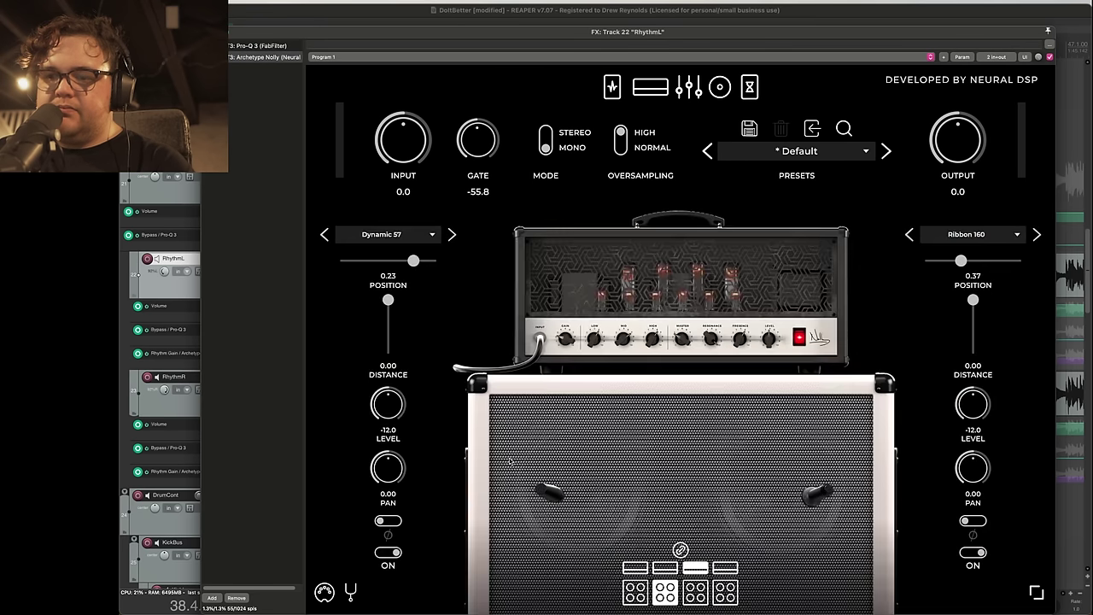
{"action": "left_click", "coordinate": [688, 86]}
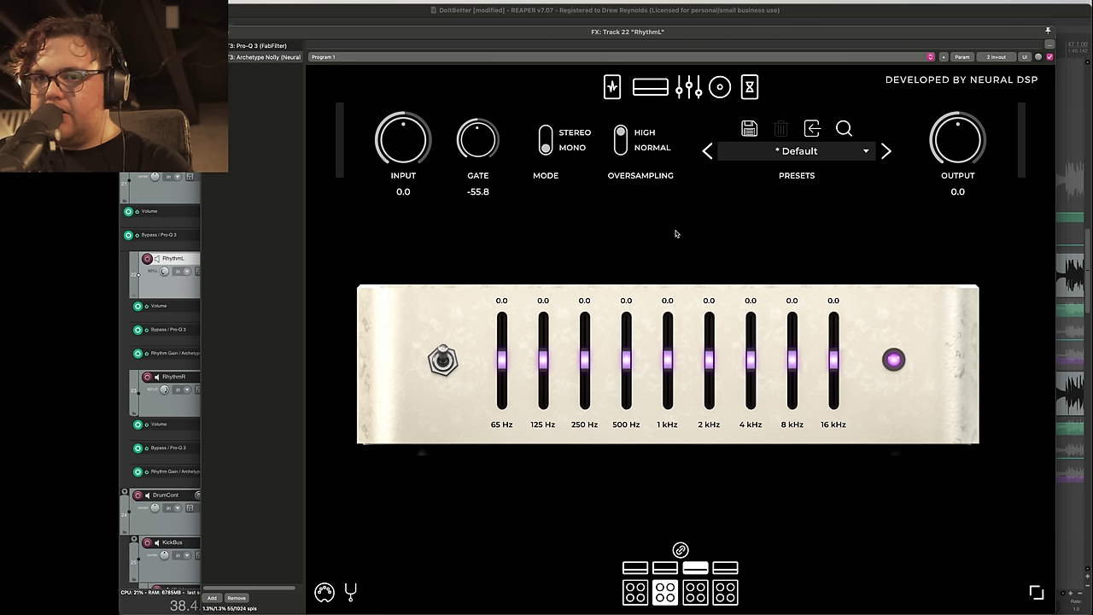
{"action": "key", "text": "Escape"}
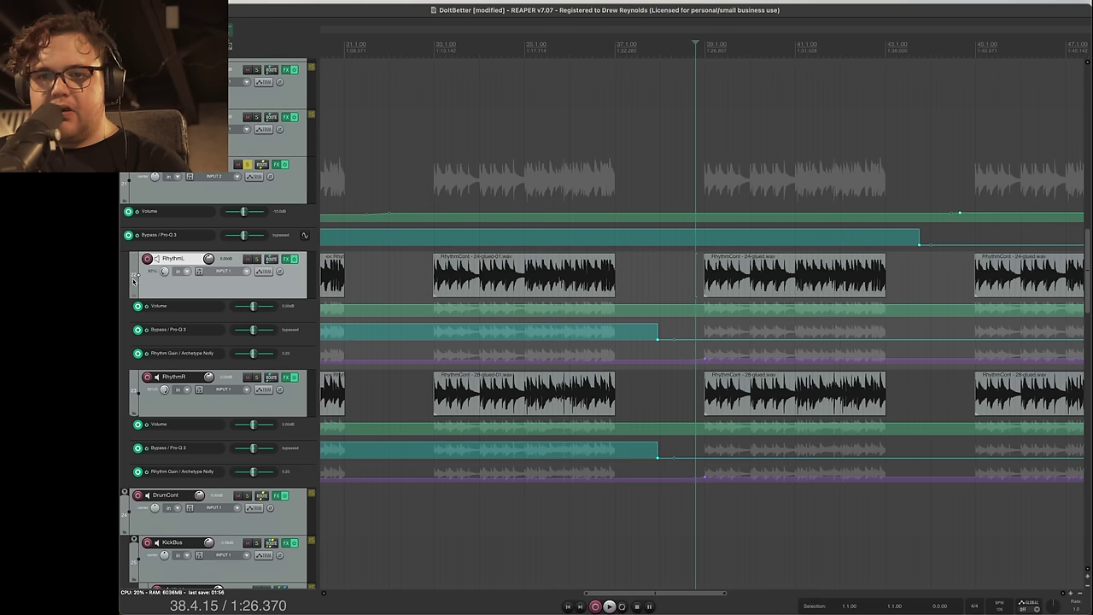
{"action": "left_click", "coordinate": [285, 258]}
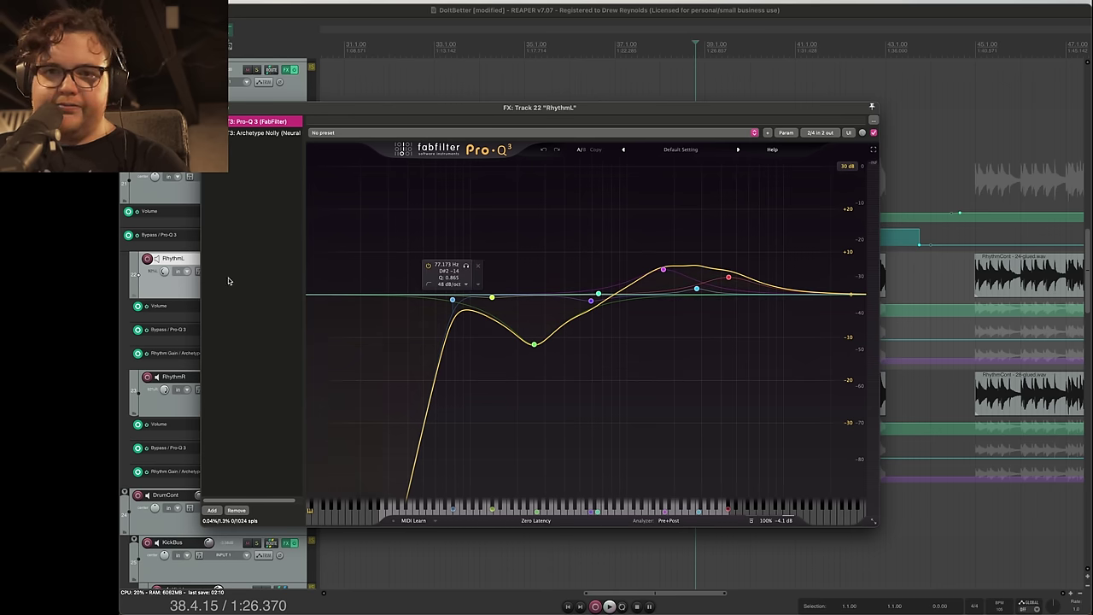
{"action": "key", "text": "Escape"}
{"action": "key", "text": "space"}
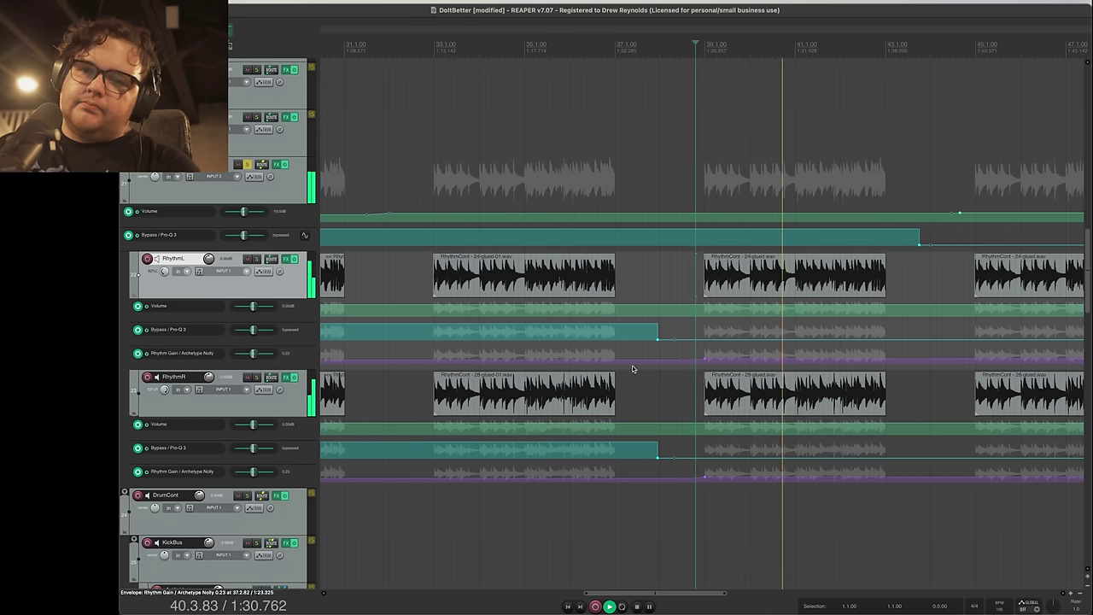
{"action": "key", "text": "space"}
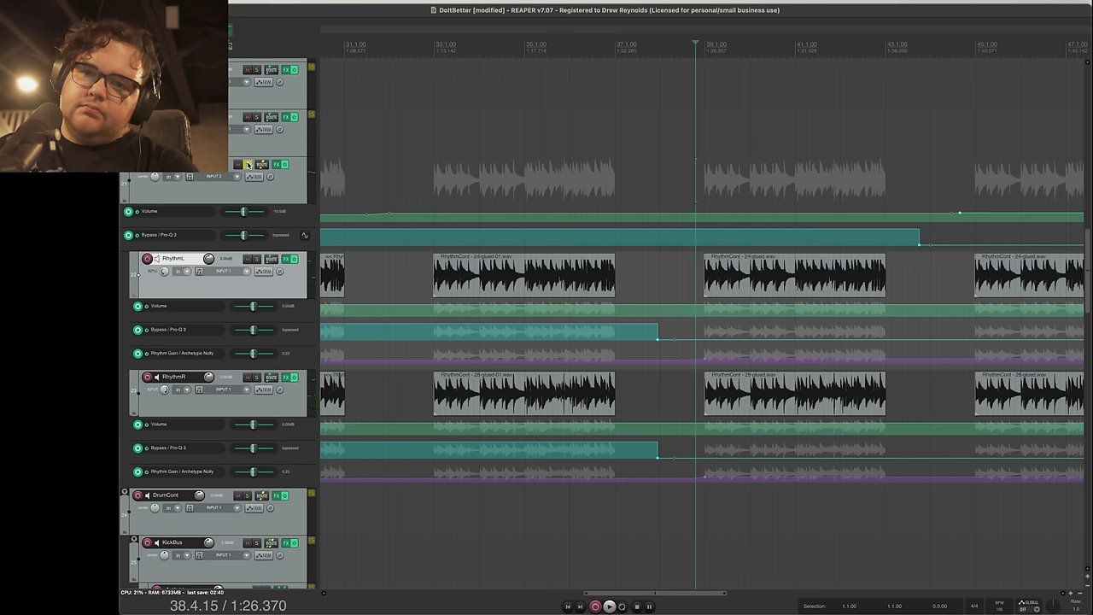
{"action": "key", "text": "space"}
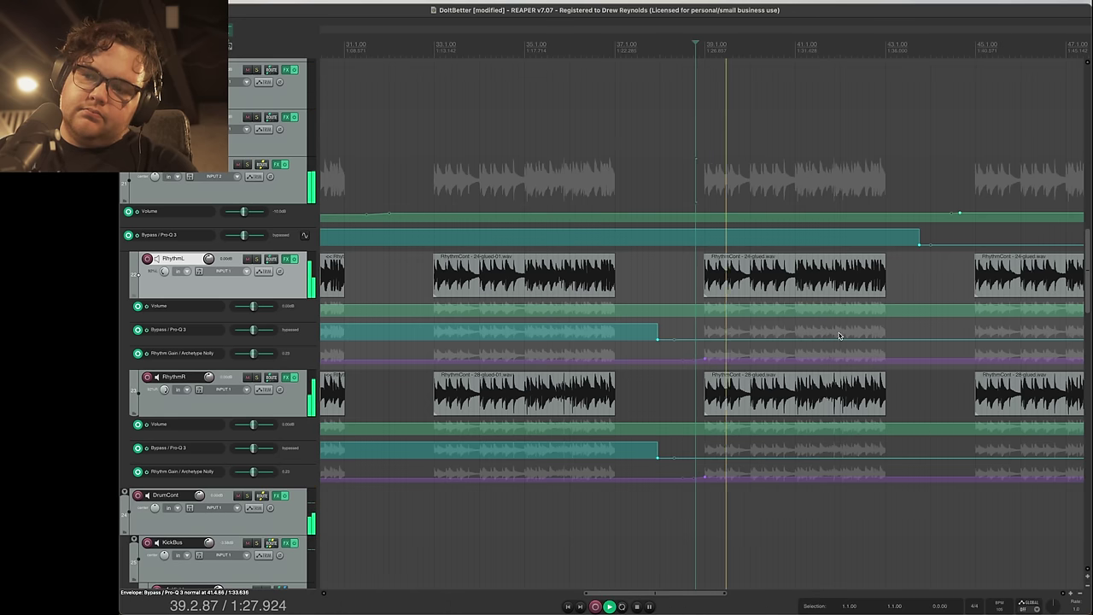
{"action": "scroll", "coordinate": [844, 336], "scroll_direction": "down", "scroll_amount": 3}
{"action": "left_click", "coordinate": [854, 278]}
{"action": "scroll", "coordinate": [869, 295], "scroll_direction": "up", "scroll_amount": 5}
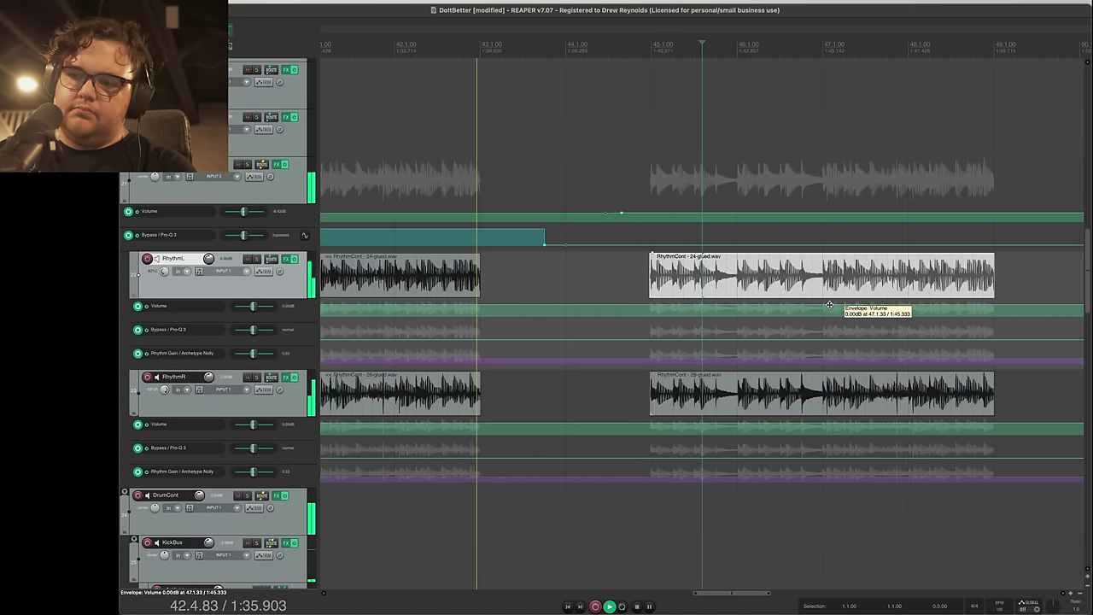
{"action": "left_click", "coordinate": [642, 181]}
{"action": "left_click", "coordinate": [281, 165]}
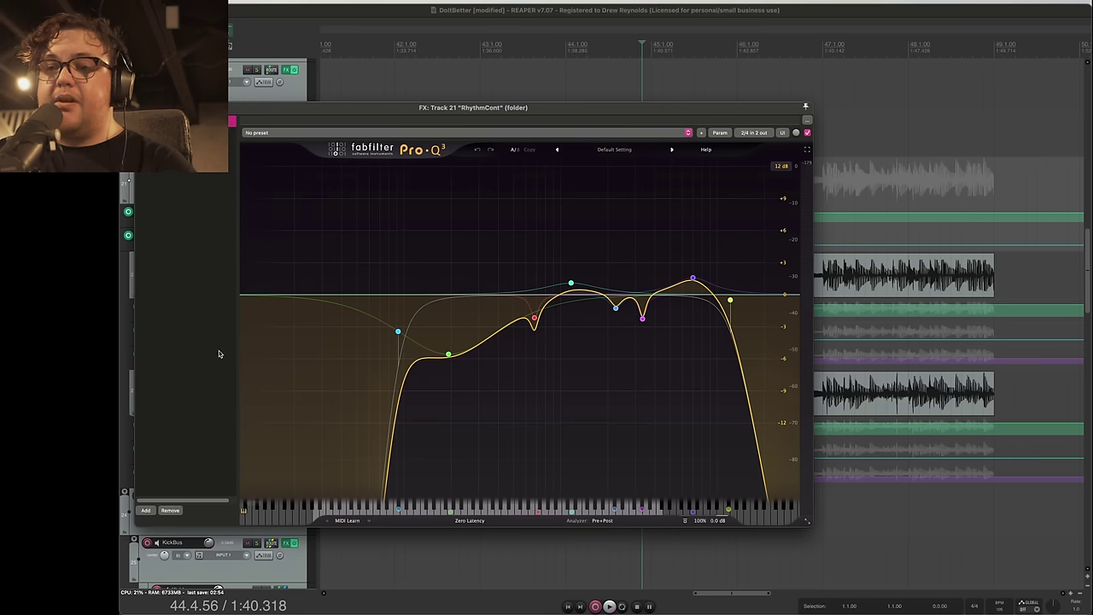
{"action": "mouse_move", "coordinate": [422, 401]}
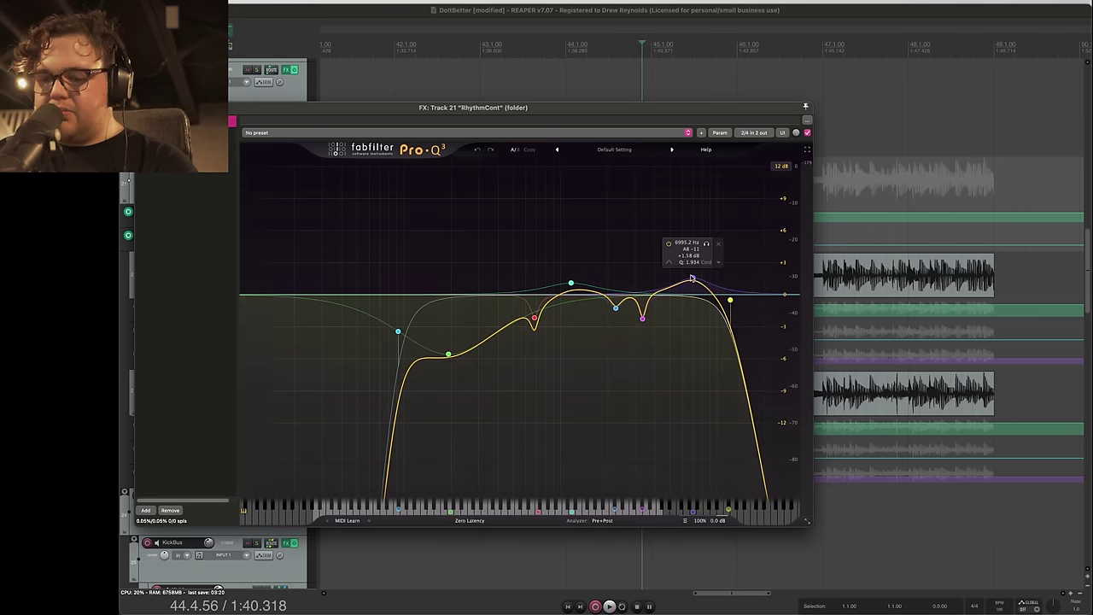
{"action": "key", "text": "Escape"}
{"action": "key", "text": "space"}
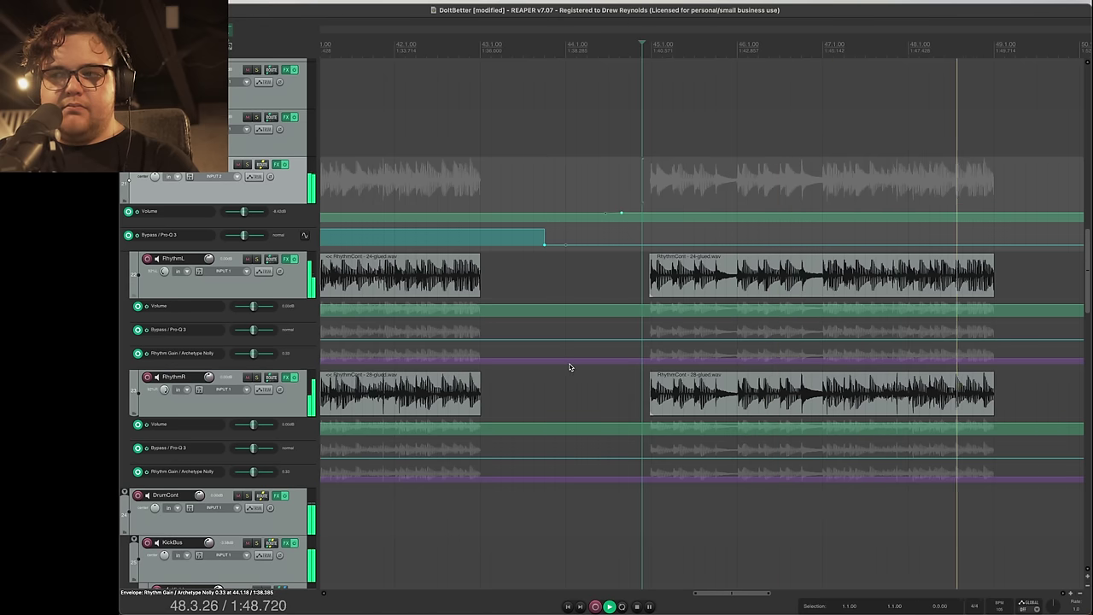
Step: Reset the RhythmCont Pro-Q 3 green low-mid band to 0 dB and make it dynamic with deeper range
{"action": "key", "text": "space"}
{"action": "left_click", "coordinate": [284, 164]}
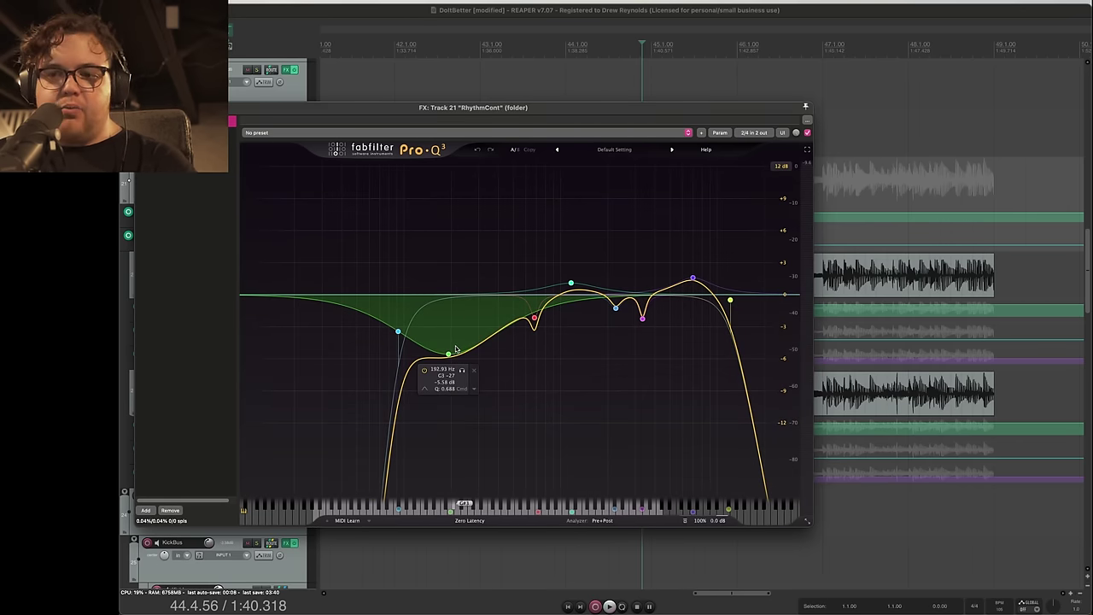
{"action": "left_click", "coordinate": [448, 353]}
{"action": "left_click_drag", "start_coordinate": [448, 353], "coordinate": [444, 302]}
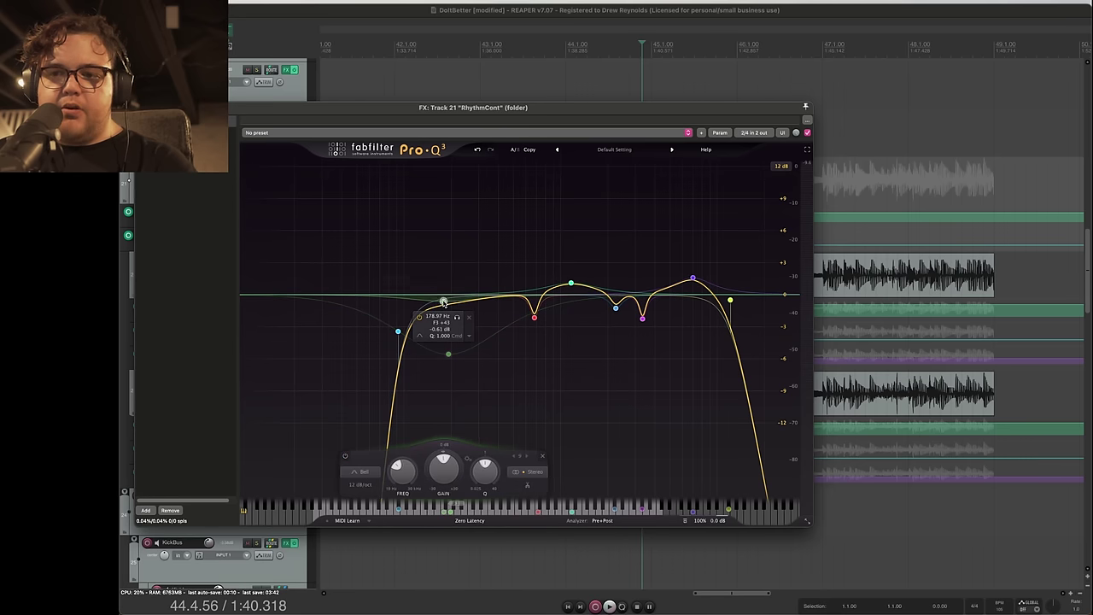
{"action": "right_click", "coordinate": [443, 303]}
{"action": "left_click", "coordinate": [471, 330]}
{"action": "left_click_drag", "start_coordinate": [447, 331], "coordinate": [436, 296]}
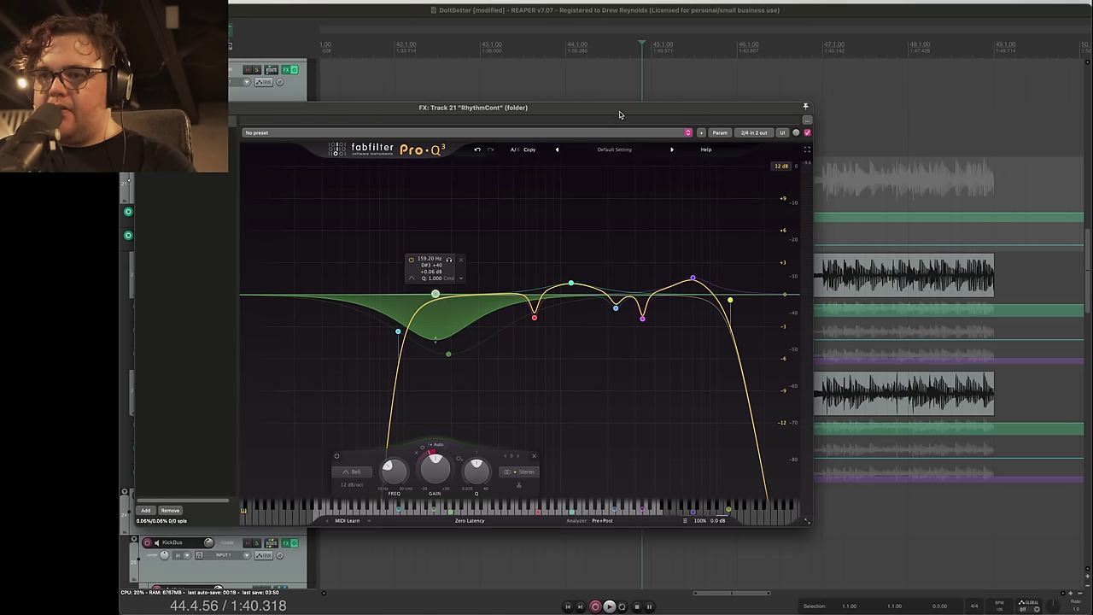
{"action": "left_click_drag", "start_coordinate": [622, 111], "coordinate": [741, 150]}
Step: Pull the green bell down to about -11.66 dB at 256 Hz, audition it, then close the EQ
{"action": "key", "text": "space"}
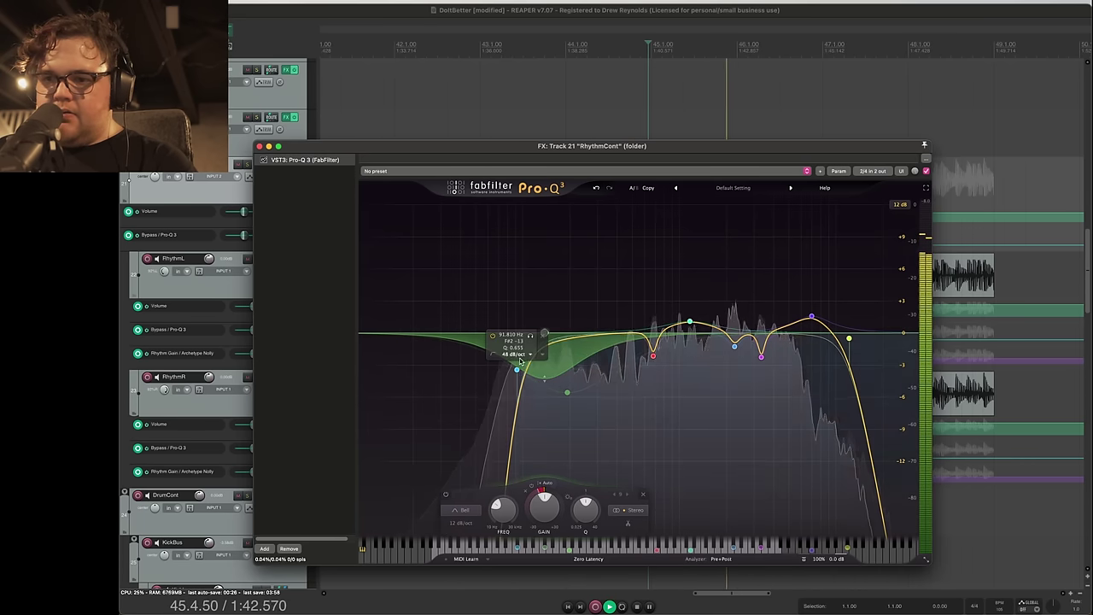
{"action": "left_click", "coordinate": [516, 367]}
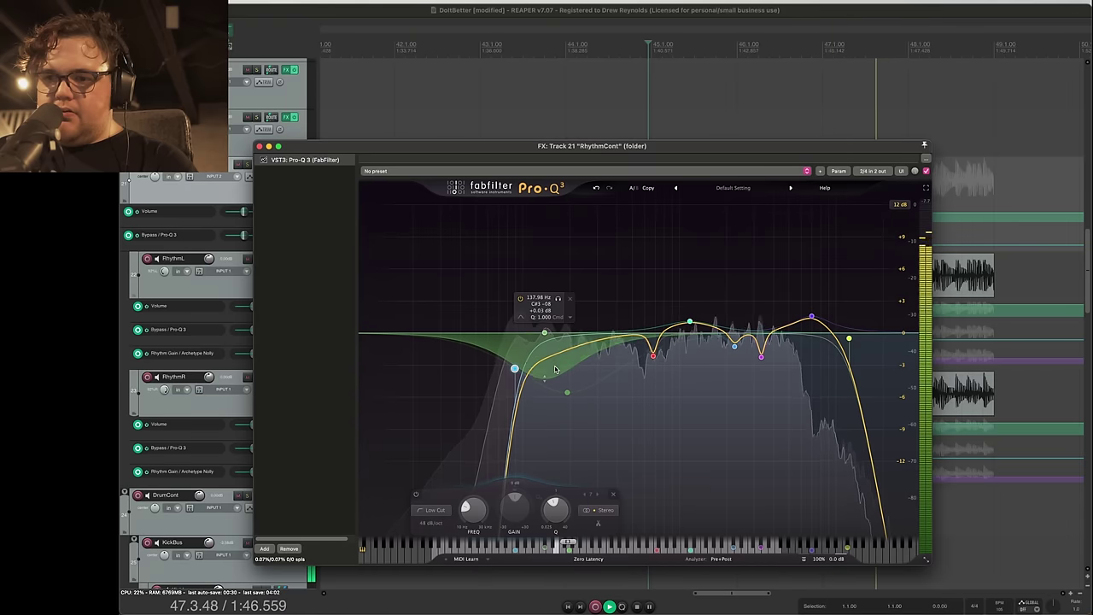
{"action": "key", "text": "space"}
{"action": "left_click", "coordinate": [544, 332]}
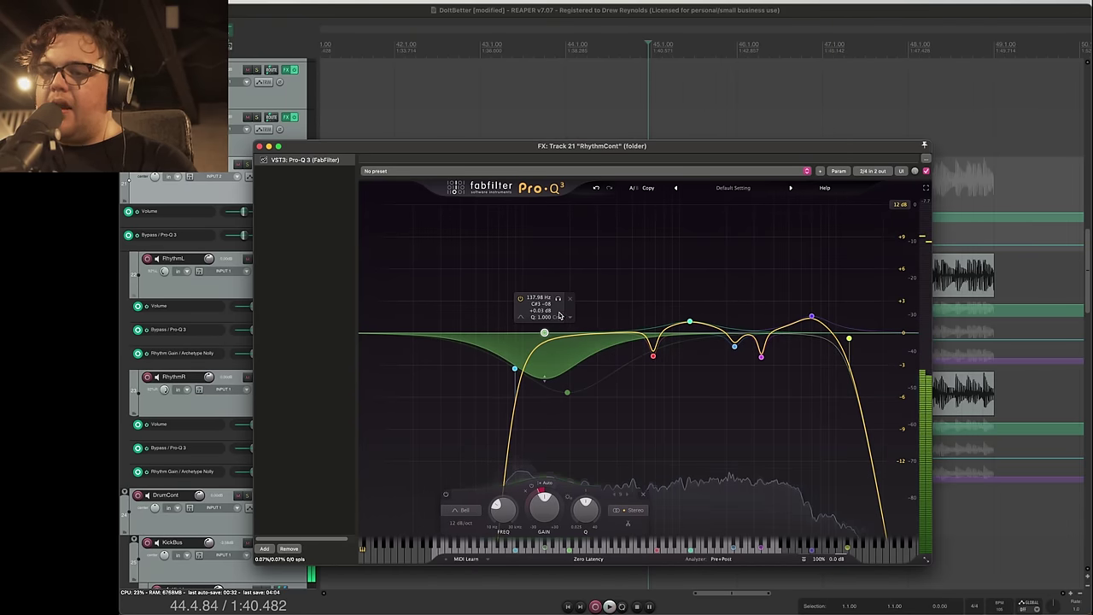
{"action": "left_click_drag", "start_coordinate": [544, 332], "coordinate": [567, 392]}
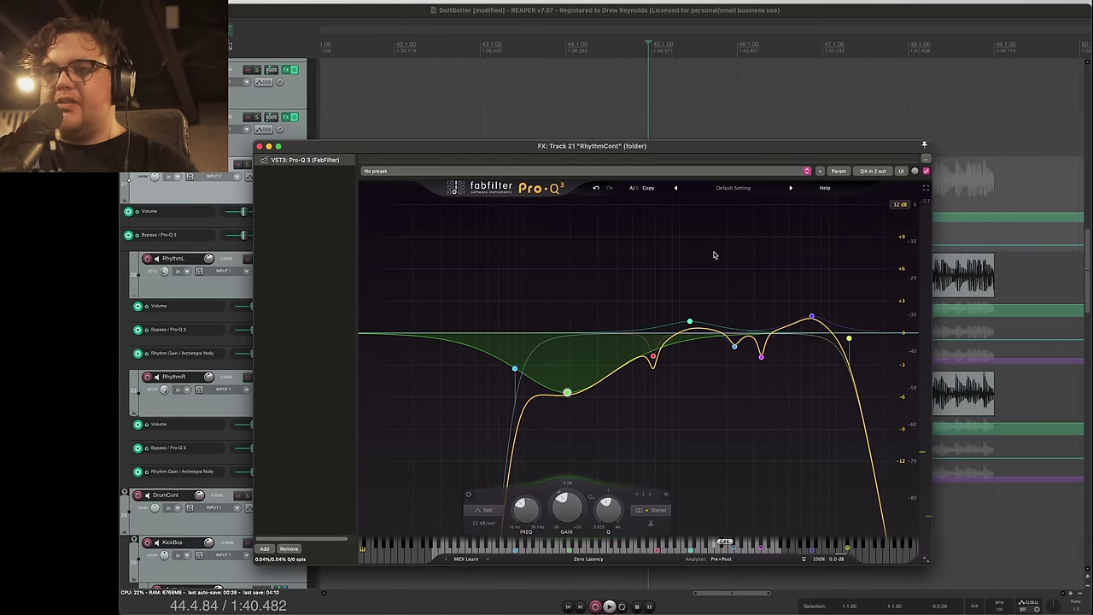
{"action": "key", "text": "space"}
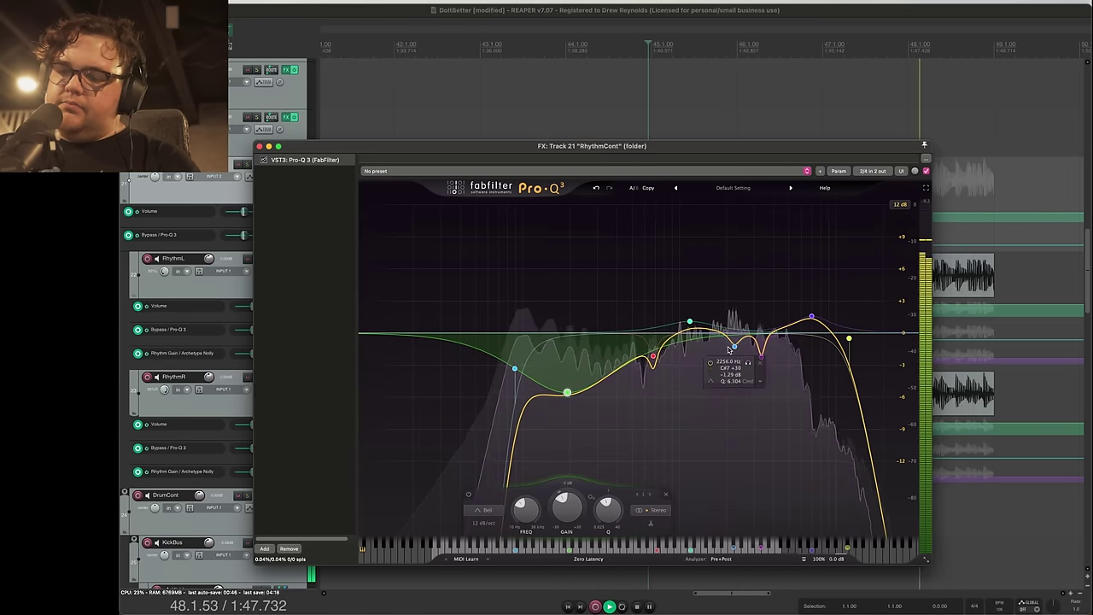
{"action": "key", "text": "space"}
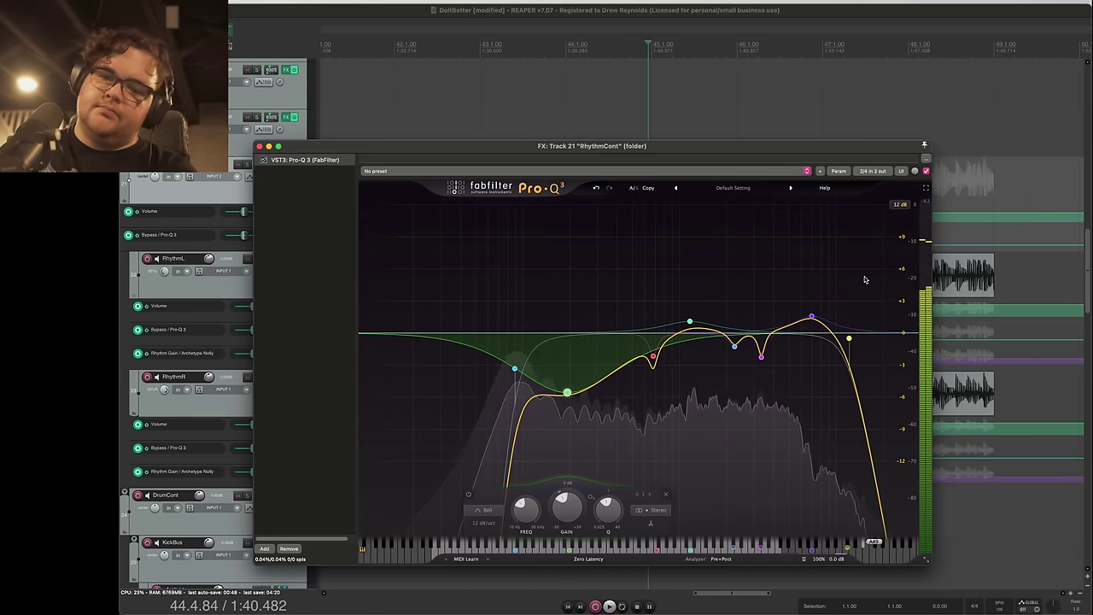
{"action": "key", "text": "Escape"}
{"action": "key", "text": "super+s"}
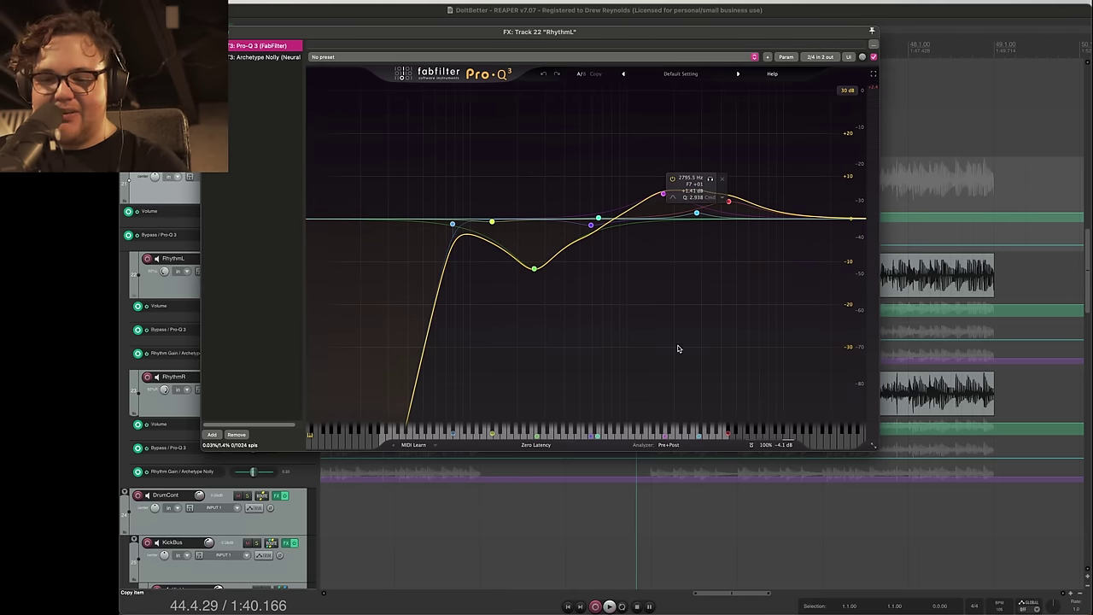
{"action": "key", "text": "Escape"}
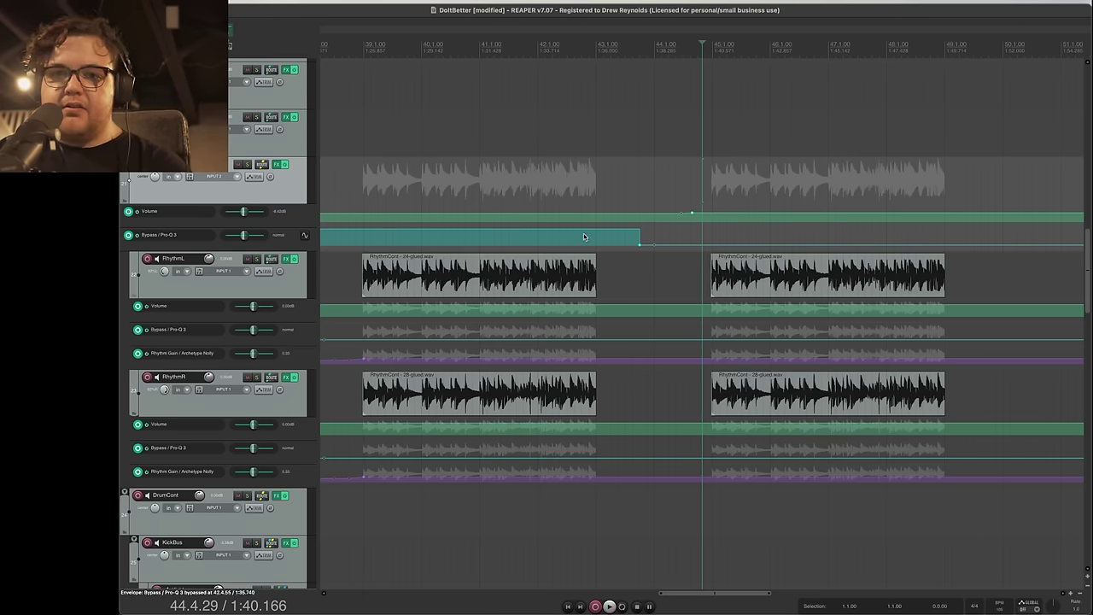
Step: Scroll to track 16 RhythmL and zoom the timeline in on bars 49–57
{"action": "scroll", "coordinate": [629, 248], "scroll_direction": "down", "scroll_amount": 5}
{"action": "scroll", "coordinate": [764, 249], "scroll_direction": "down", "scroll_amount": 5}
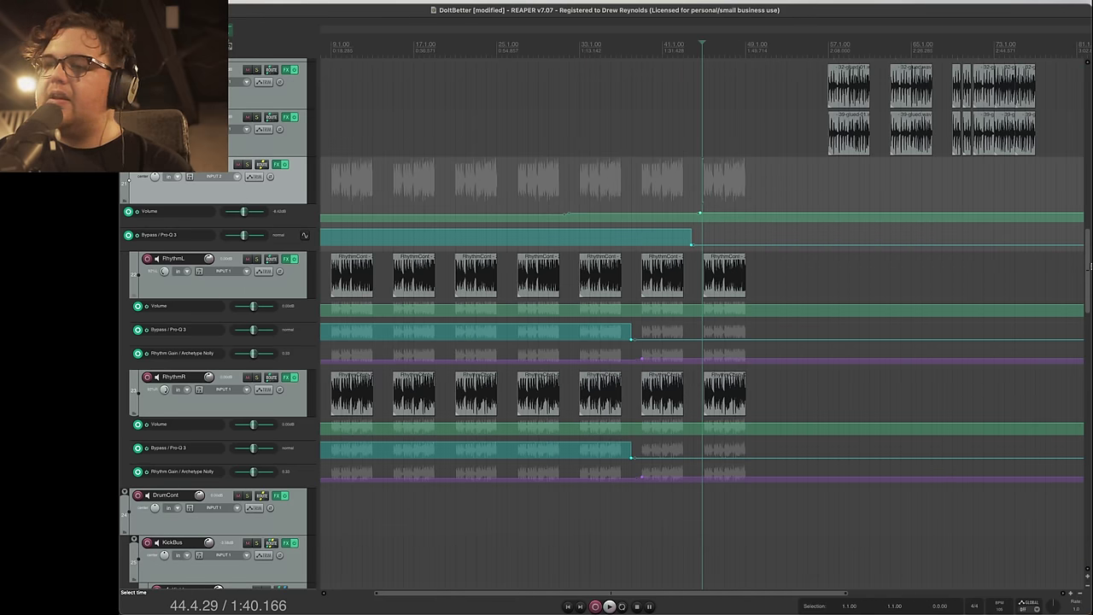
{"action": "scroll", "coordinate": [1088, 262], "scroll_direction": "up", "scroll_amount": 5}
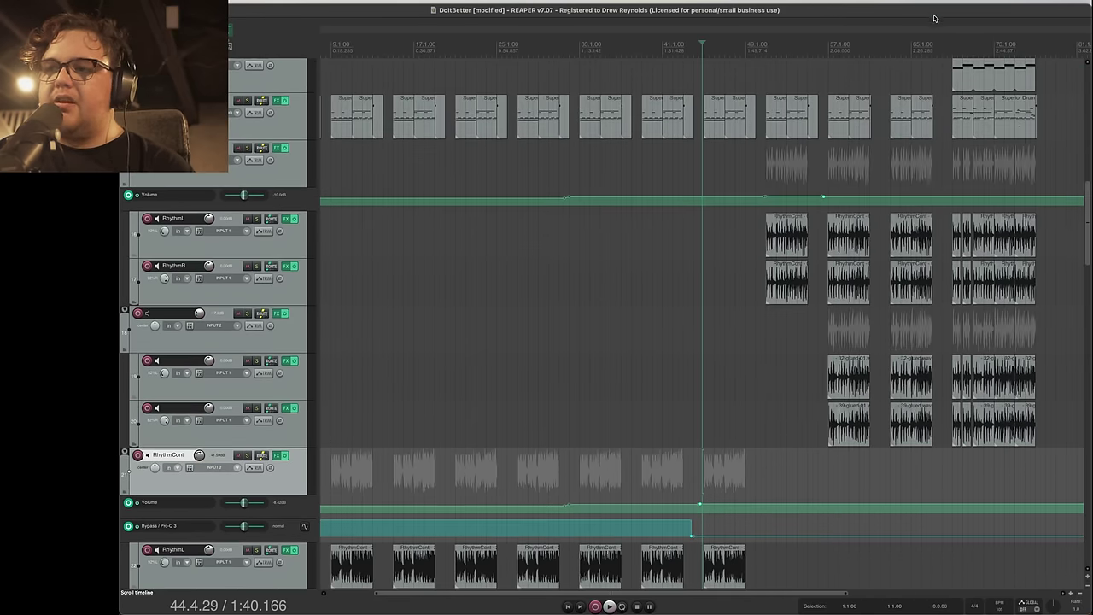
{"action": "left_click_drag", "start_coordinate": [925, 30], "coordinate": [505, 269]}
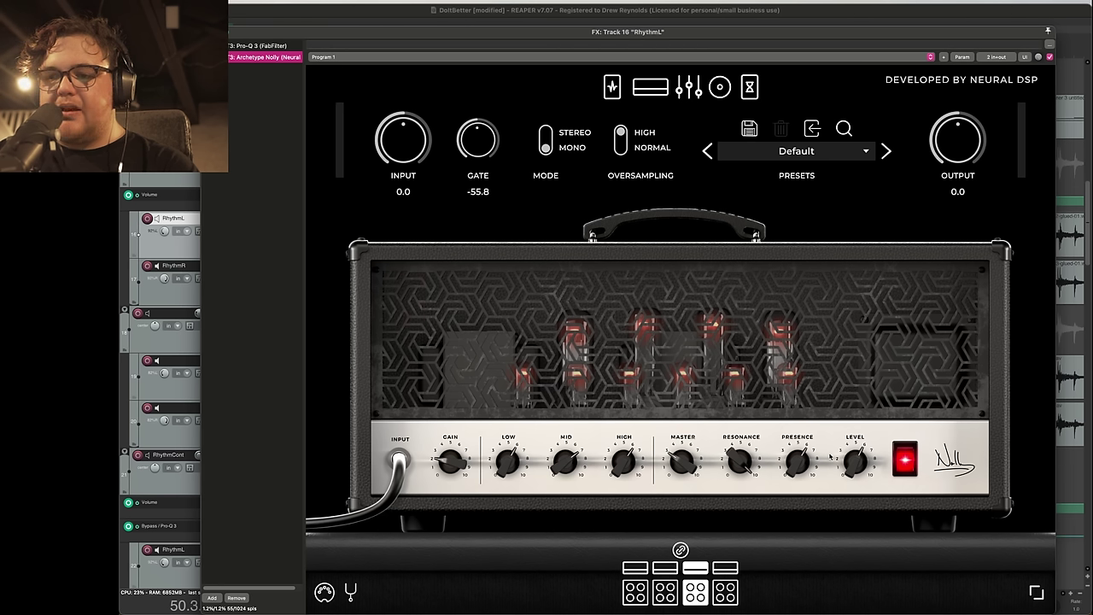
Step: Switch track 16's effects view to the flat Pro-Q 3, then close the effects window
{"action": "key", "text": "Up"}
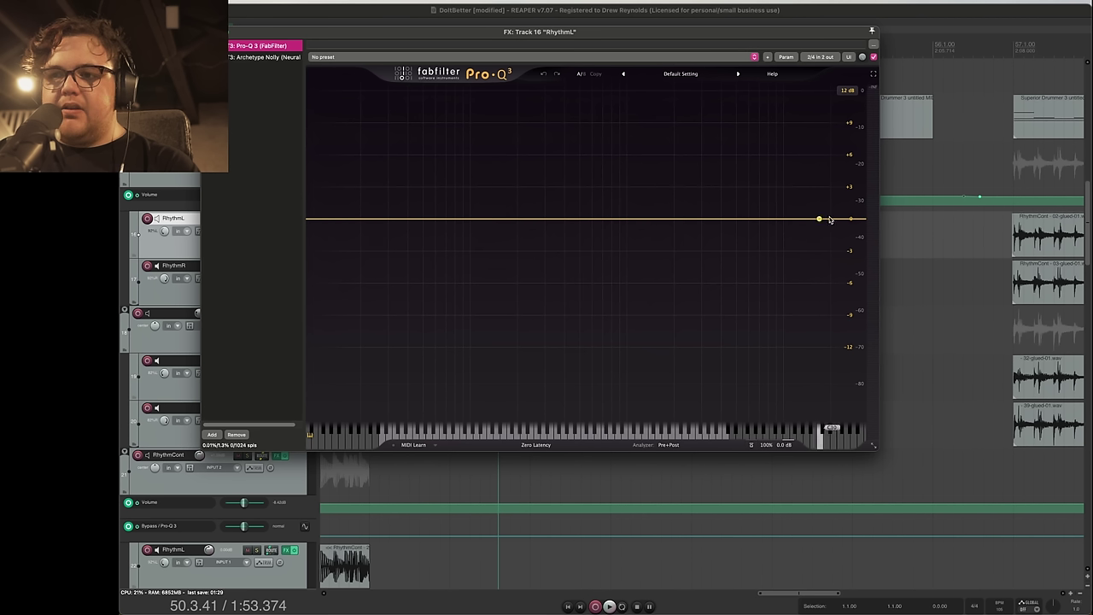
{"action": "key", "text": "Escape"}
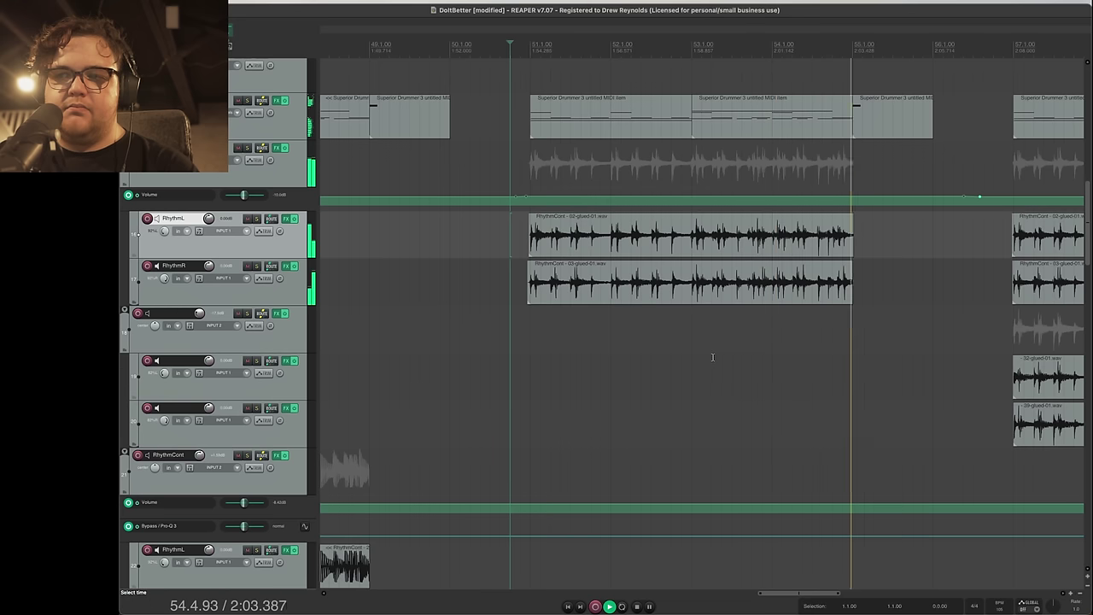
Step: Stop playback and zoom around bar 57, leaving the play position at 56.4.76
{"action": "key", "text": "space"}
{"action": "scroll", "coordinate": [830, 293], "scroll_direction": "up", "scroll_amount": 3}
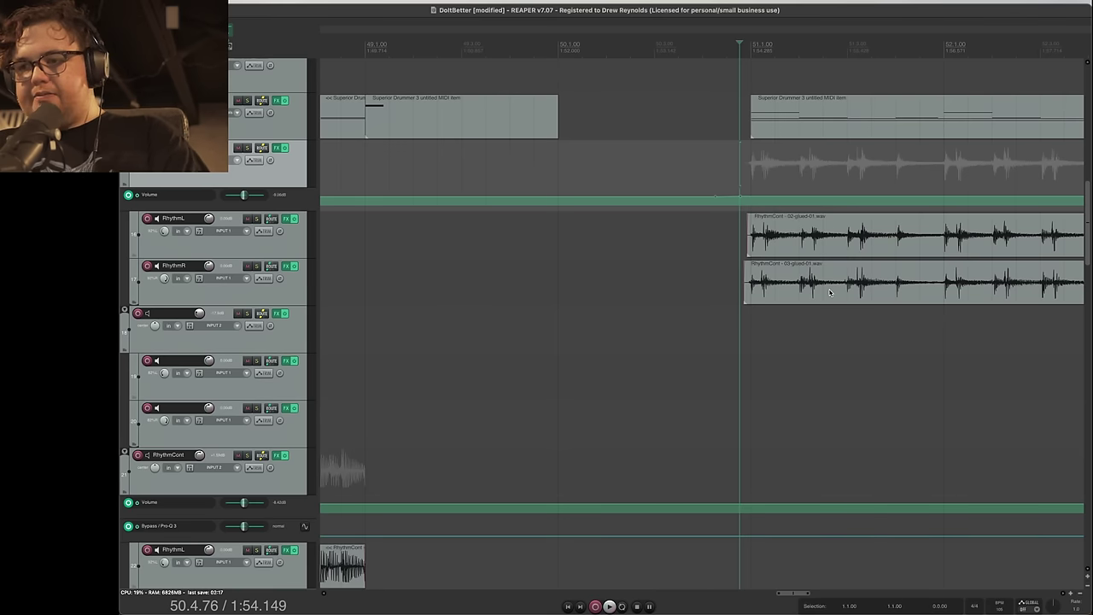
{"action": "scroll", "coordinate": [829, 293], "scroll_direction": "down", "scroll_amount": 3}
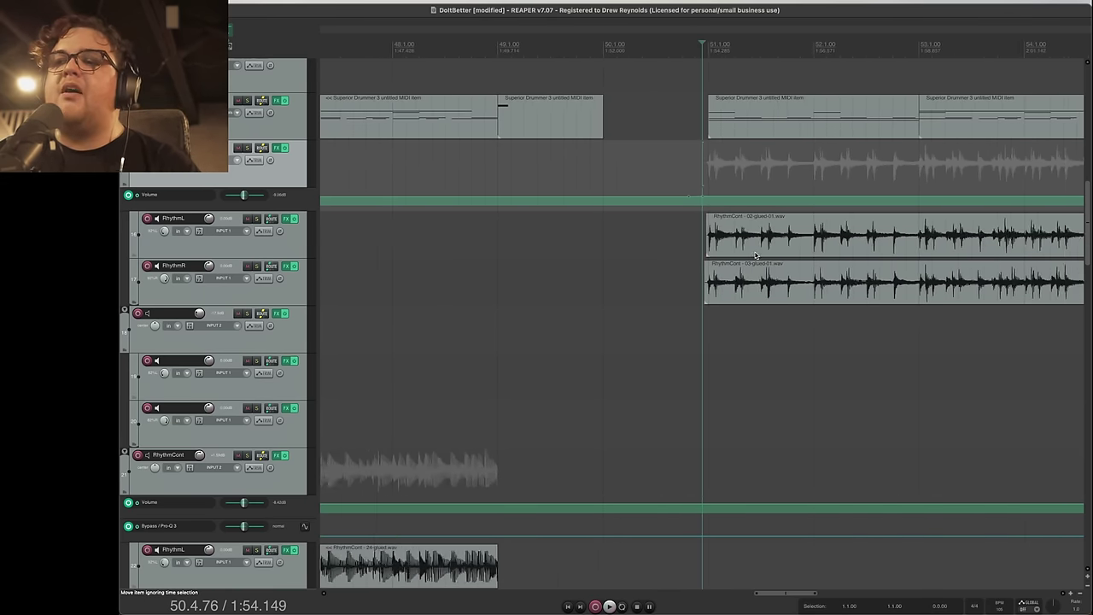
{"action": "scroll", "coordinate": [755, 249], "scroll_direction": "down", "scroll_amount": 3}
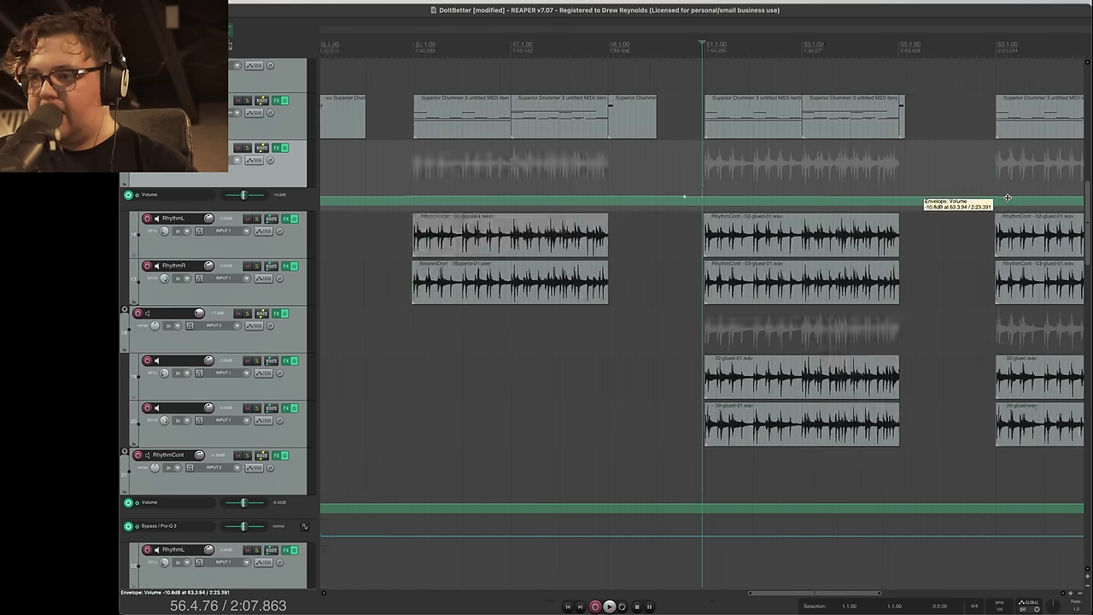
{"action": "scroll", "coordinate": [1003, 206], "scroll_direction": "up", "scroll_amount": 2}
{"action": "scroll", "coordinate": [1003, 206], "scroll_direction": "down", "scroll_amount": 3}
{"action": "scroll", "coordinate": [1003, 205], "scroll_direction": "up", "scroll_amount": 3}
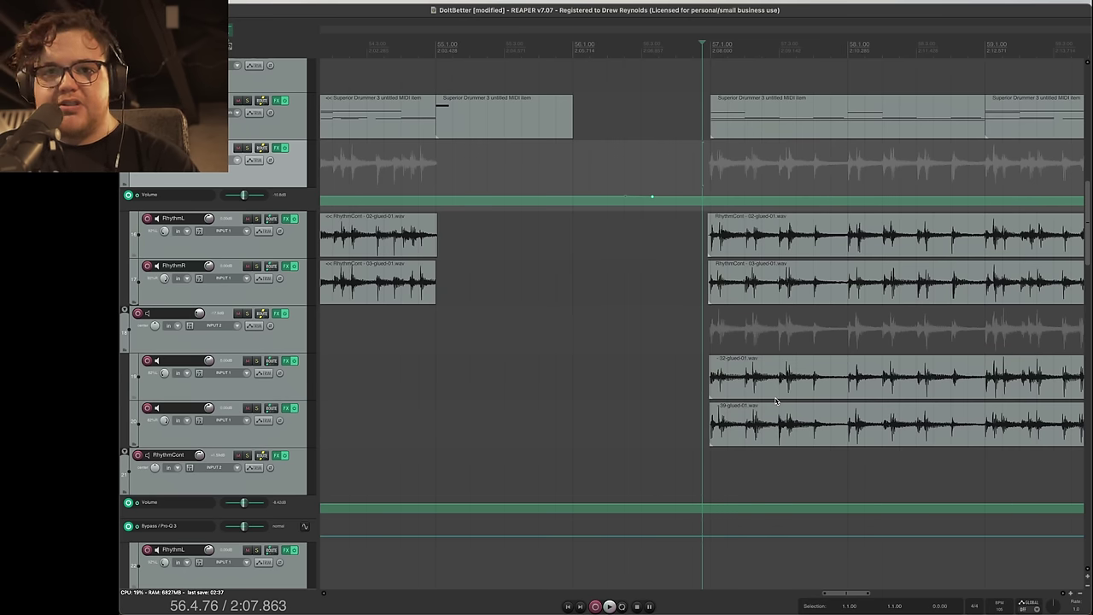
Step: Solo the guitar folder, check track 19's Neural DSP amp and pedals, and play from just before bar 57
{"action": "key", "text": "F6"}
{"action": "left_click", "coordinate": [710, 331]}
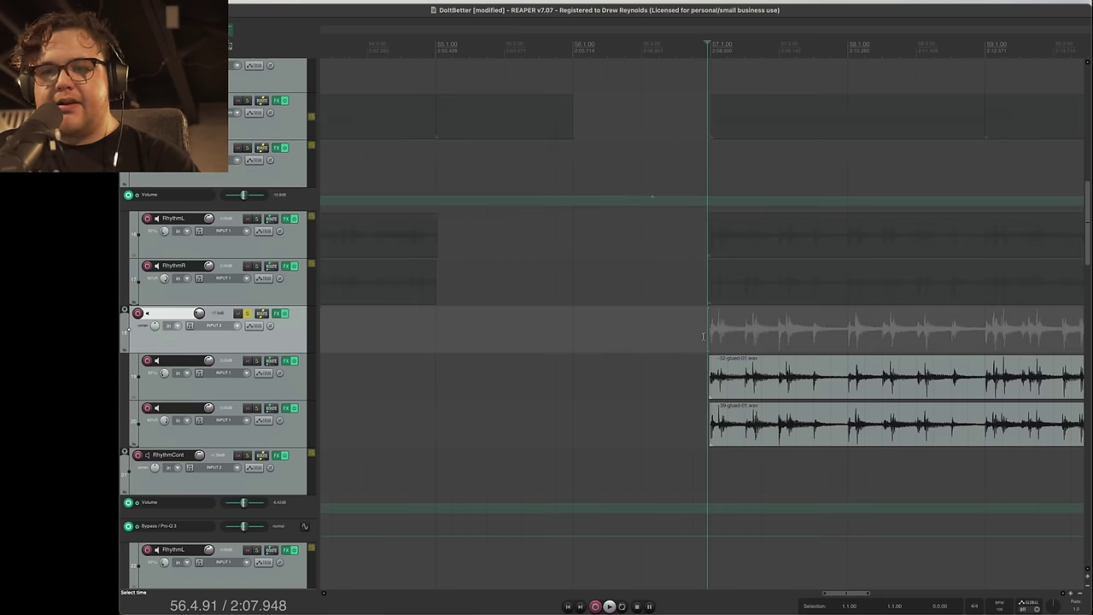
{"action": "left_click", "coordinate": [289, 361]}
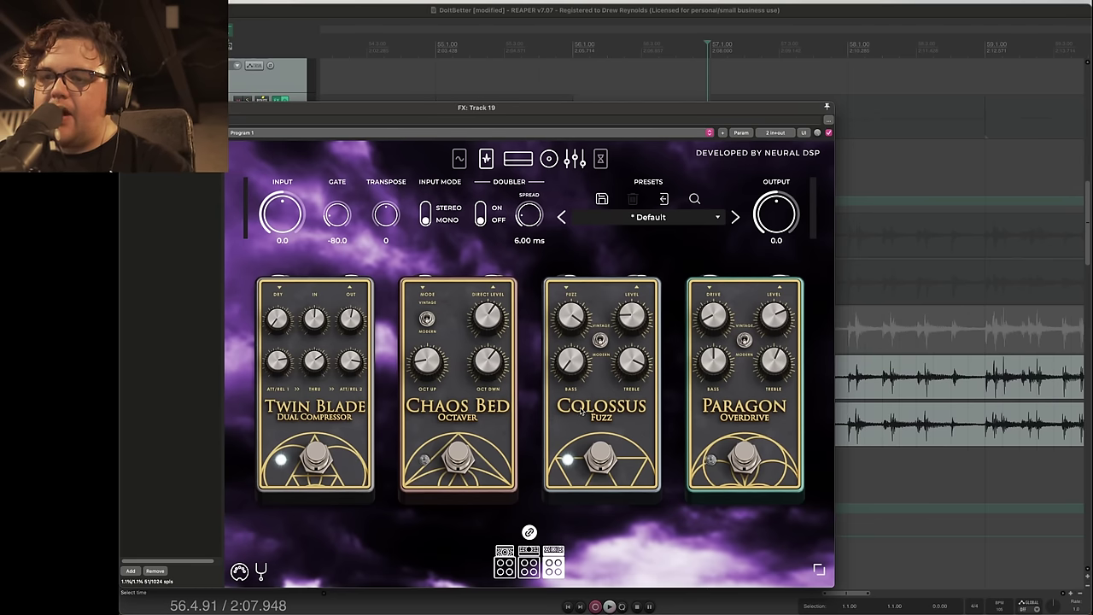
{"action": "left_click", "coordinate": [549, 160]}
{"action": "left_click", "coordinate": [485, 159]}
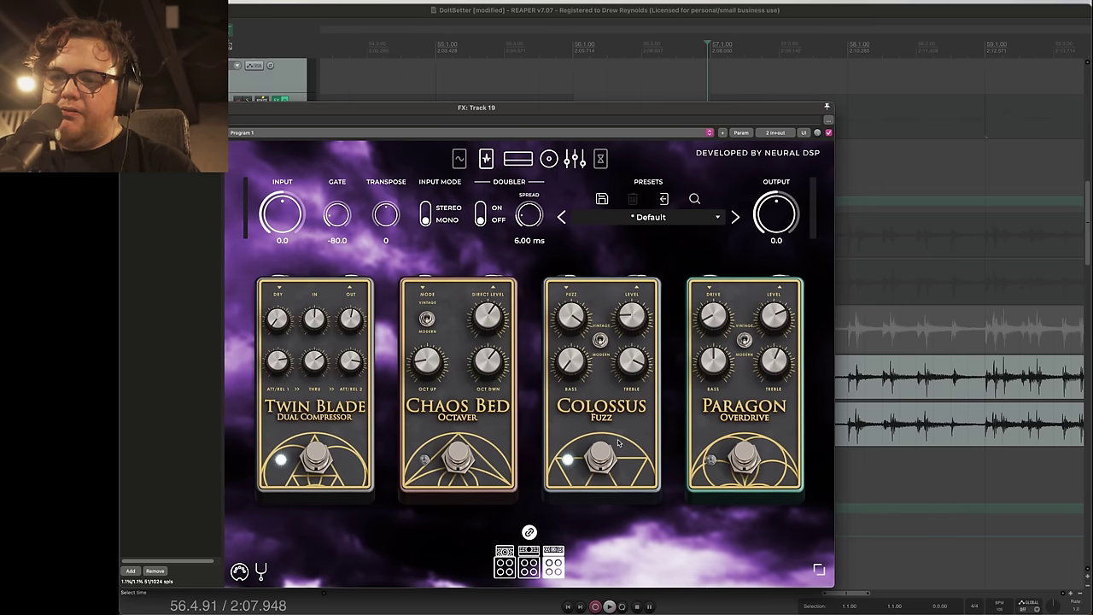
{"action": "left_click", "coordinate": [702, 333]}
{"action": "left_click", "coordinate": [706, 334]}
{"action": "key", "text": "space"}
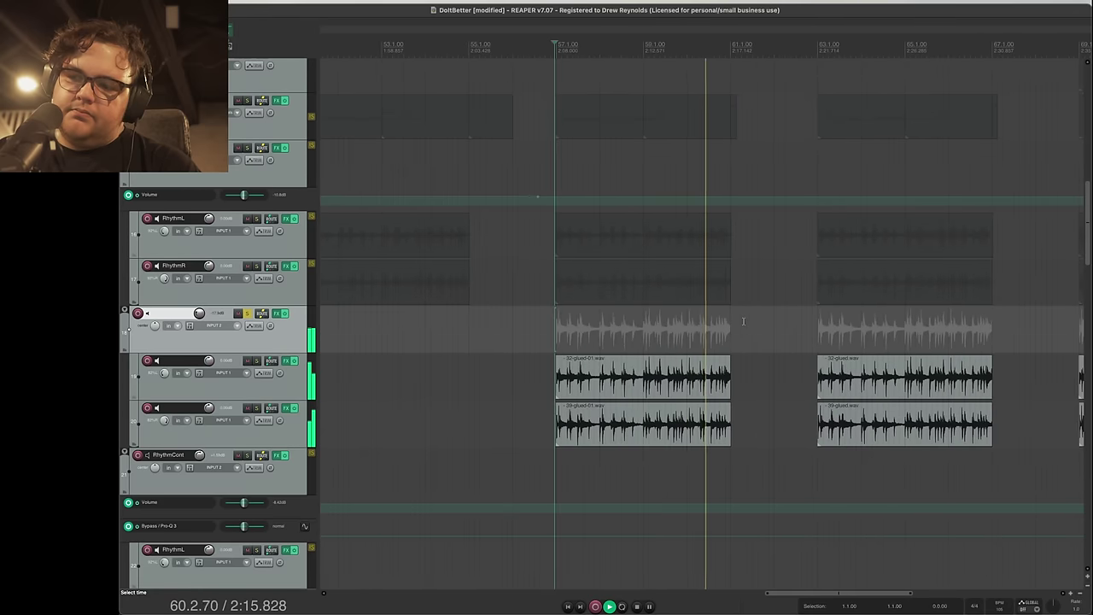
Step: Unsolo the retracked guitar track and play the full mix from near bar 57
{"action": "key", "text": "space"}
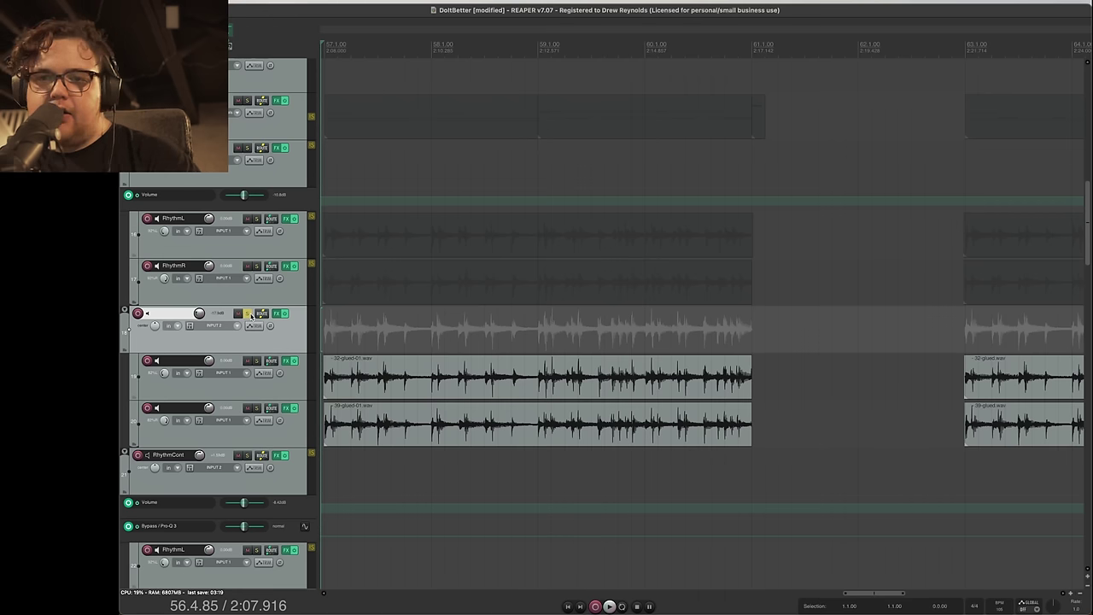
{"action": "left_click", "coordinate": [245, 313]}
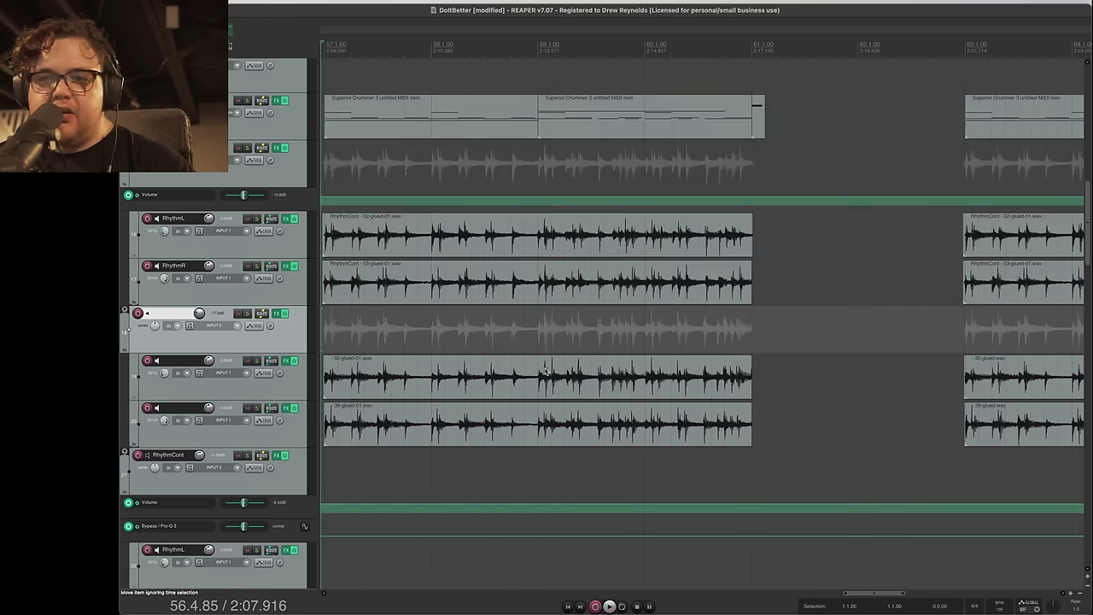
{"action": "scroll", "coordinate": [709, 378], "scroll_direction": "up", "scroll_amount": 3}
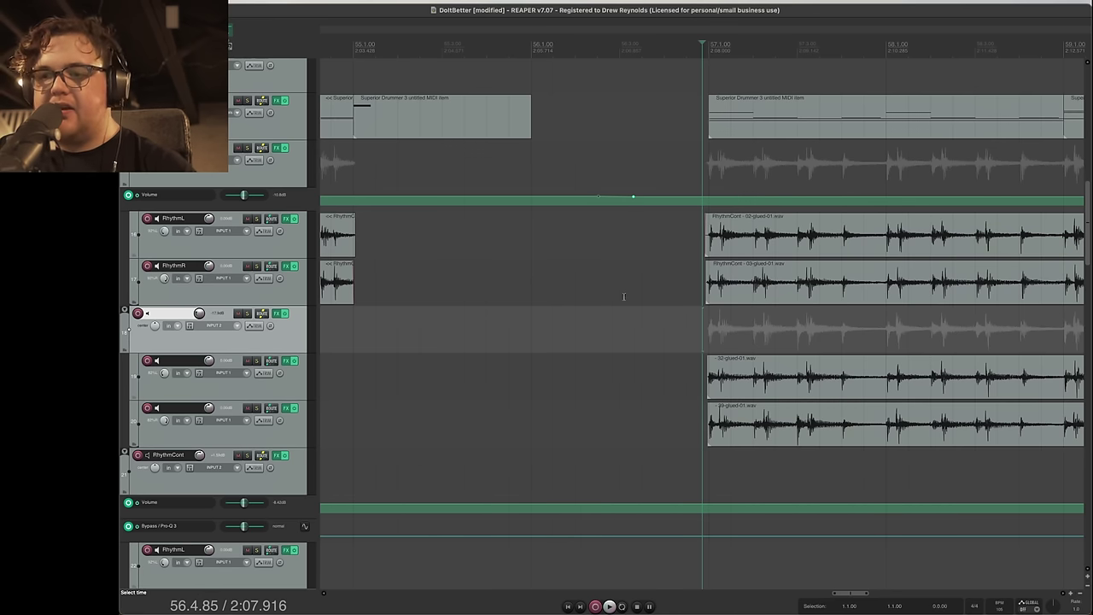
{"action": "left_click", "coordinate": [655, 303]}
{"action": "key", "text": "space"}
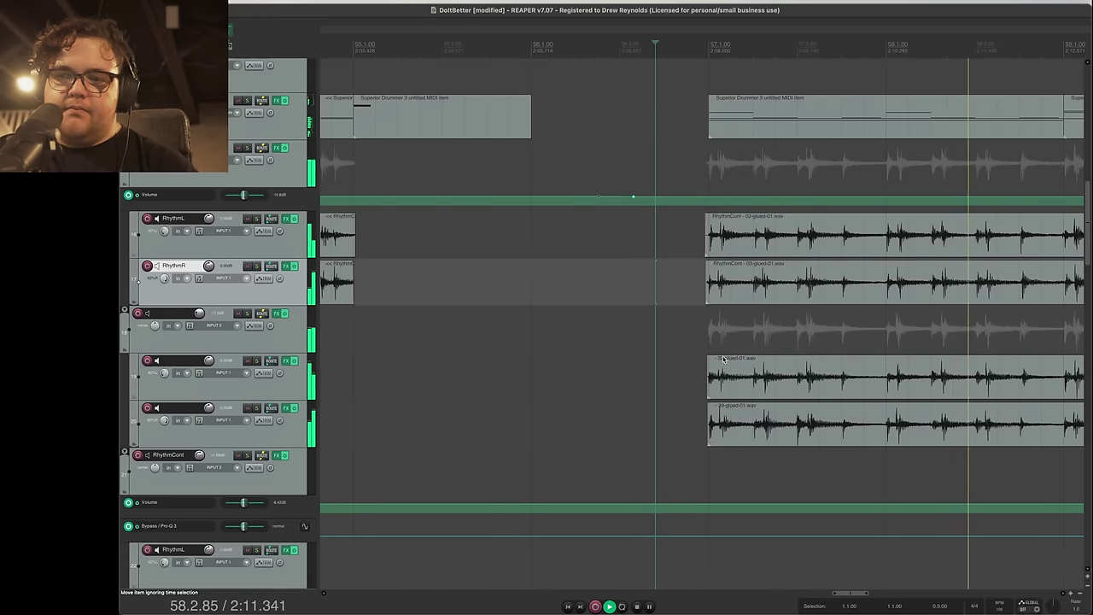
Step: Jump playback between bars 51, 57, 53 and 59 to compare the guitar takes, then stop
{"action": "scroll", "coordinate": [727, 356], "scroll_direction": "down", "scroll_amount": 5}
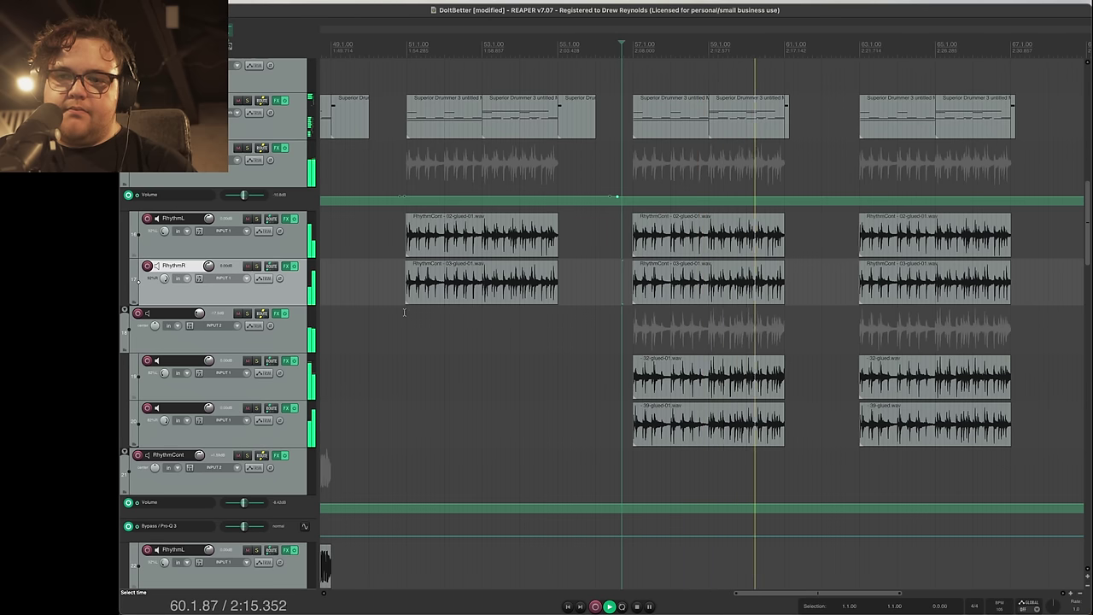
{"action": "left_click", "coordinate": [415, 322]}
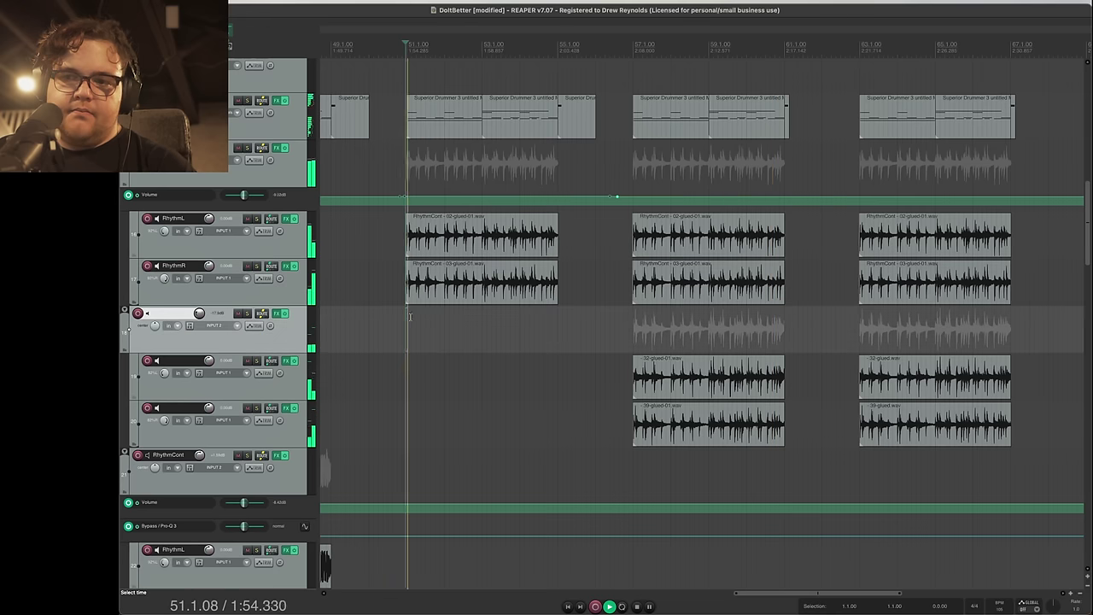
{"action": "left_click", "coordinate": [630, 318]}
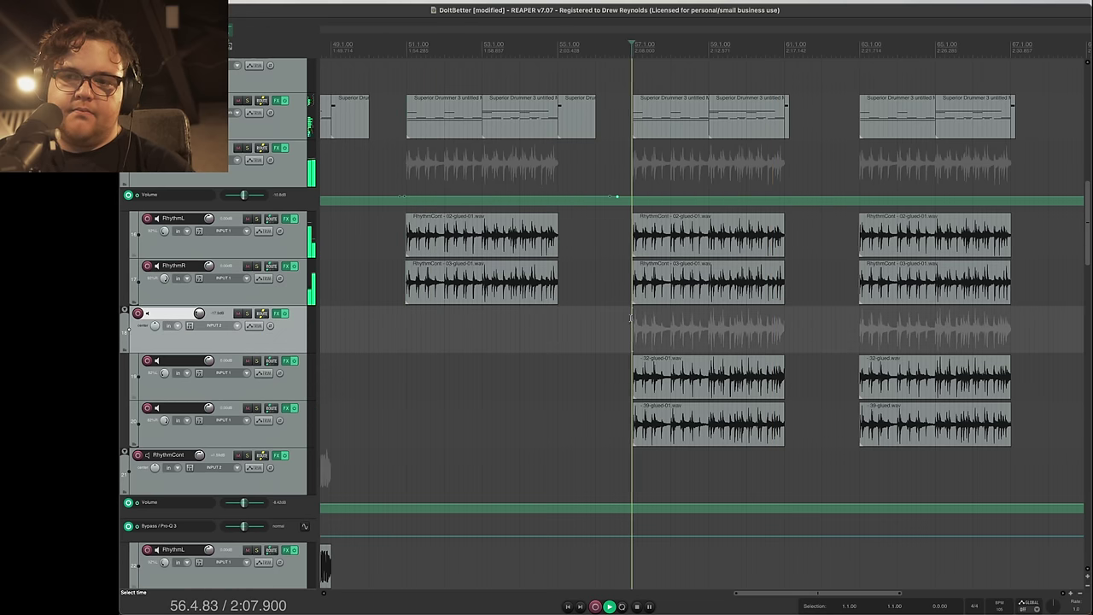
{"action": "left_click", "coordinate": [405, 320]}
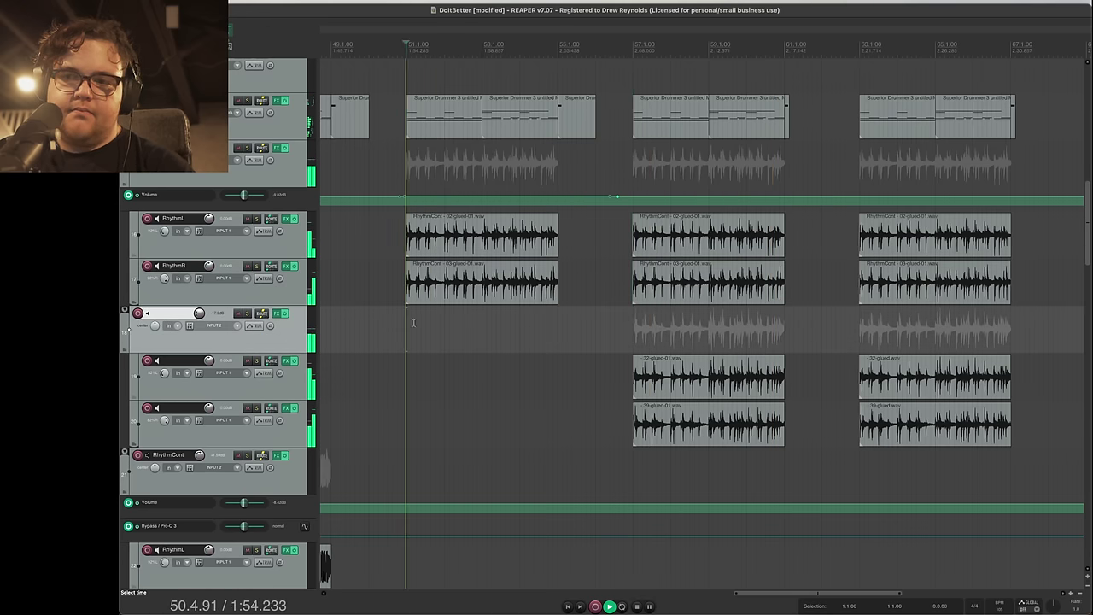
{"action": "left_click", "coordinate": [630, 319]}
{"action": "left_click", "coordinate": [483, 325]}
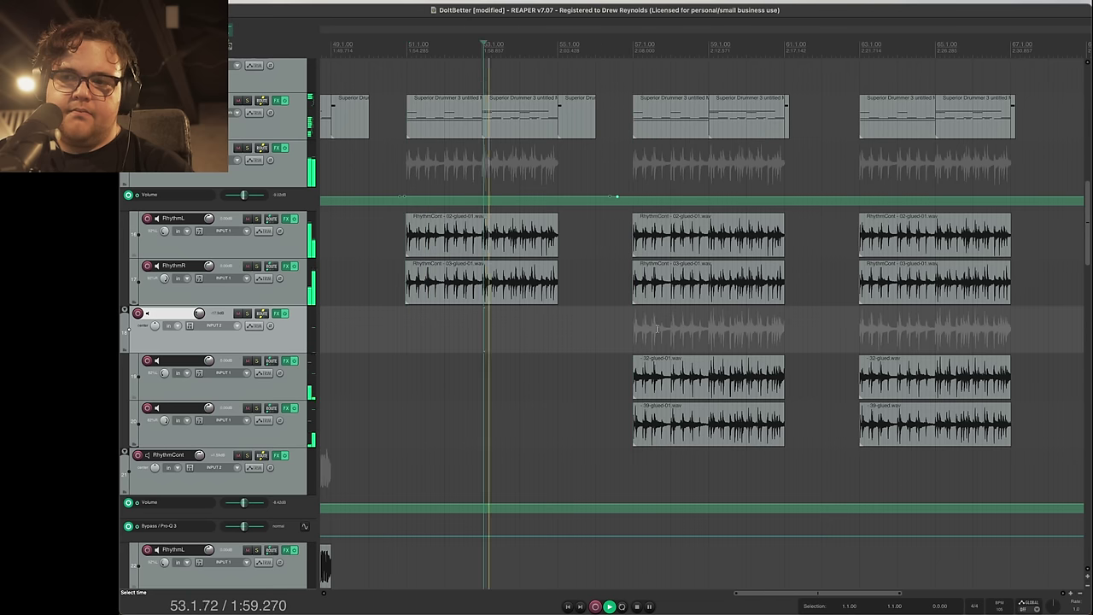
{"action": "left_click", "coordinate": [709, 323]}
{"action": "left_click", "coordinate": [484, 324]}
{"action": "key", "text": "space"}
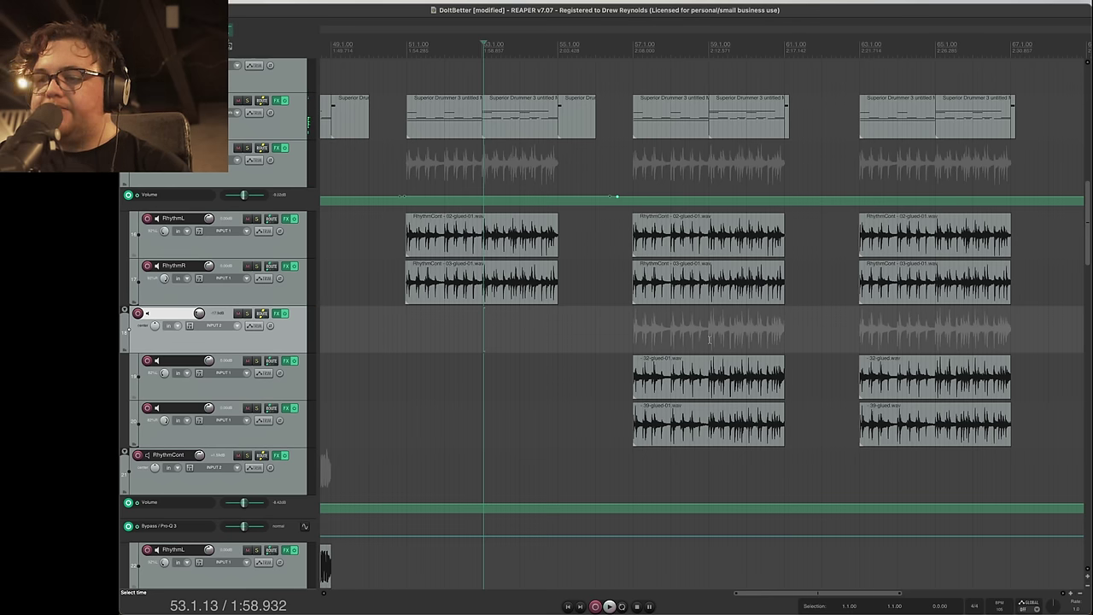
Step: Select the RhythmR guitar item and place the play position near bar 62
{"action": "scroll", "coordinate": [722, 335], "scroll_direction": "down", "scroll_amount": 4}
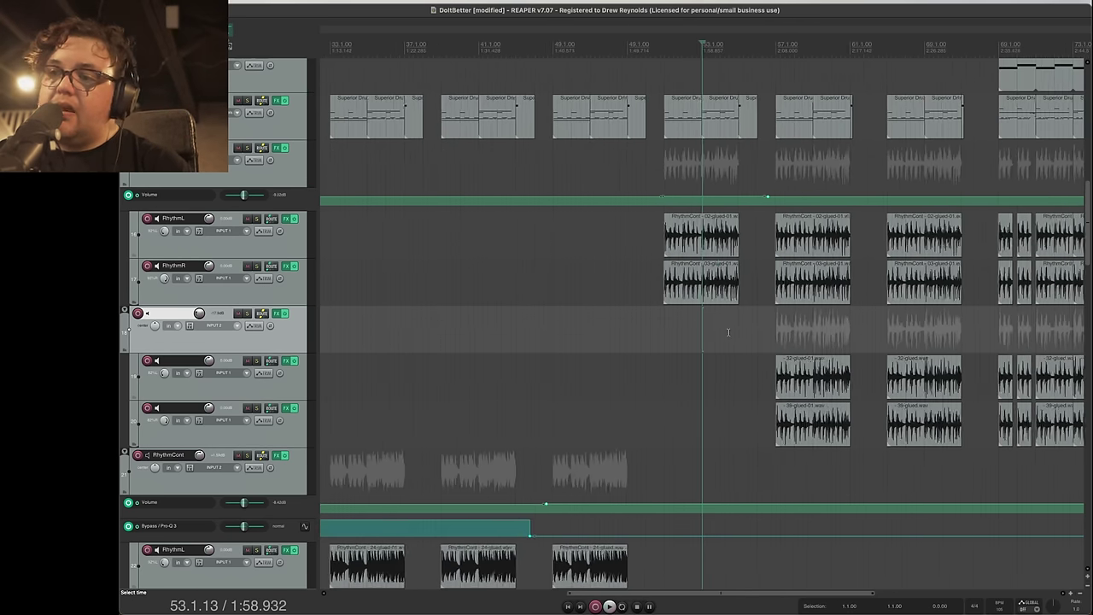
{"action": "left_click", "coordinate": [865, 289]}
{"action": "scroll", "coordinate": [865, 290], "scroll_direction": "up", "scroll_amount": 5}
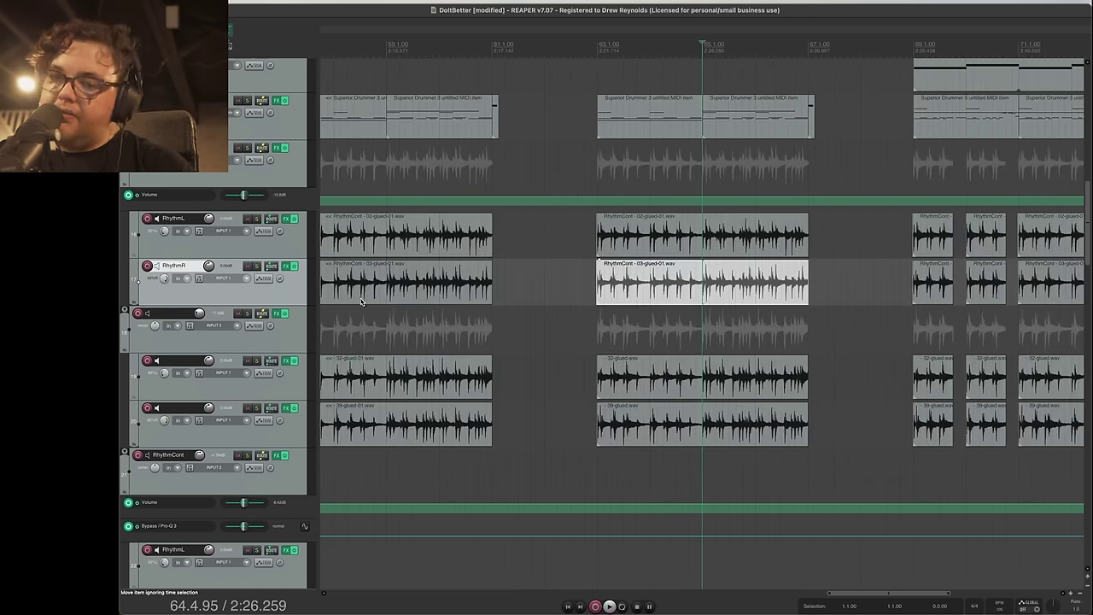
{"action": "scroll", "coordinate": [359, 299], "scroll_direction": "up", "scroll_amount": 3}
{"action": "scroll", "coordinate": [380, 268], "scroll_direction": "up", "scroll_amount": 3}
{"action": "left_click", "coordinate": [380, 267]}
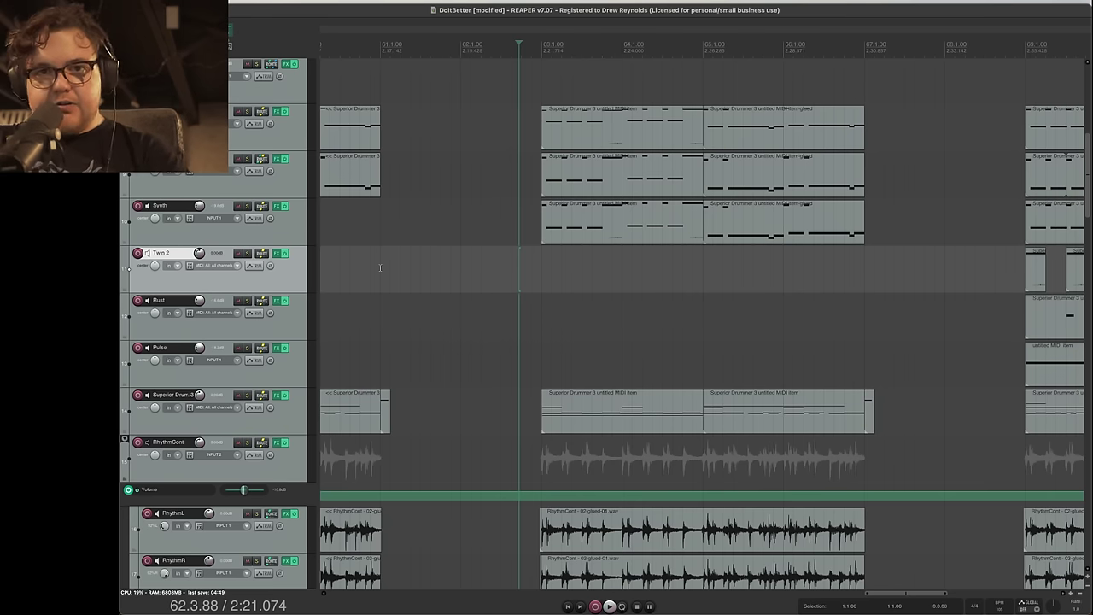
Step: Place the play position just before bar 63 and inspect Twin 2 in the Synth FX chain
{"action": "left_click", "coordinate": [530, 220]}
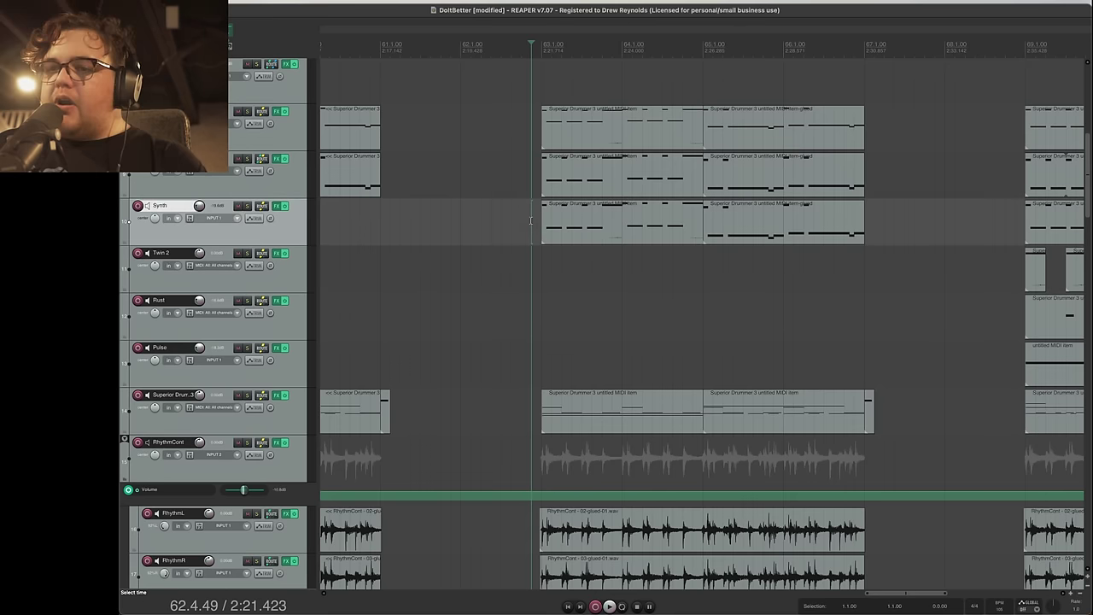
{"action": "left_click", "coordinate": [536, 231]}
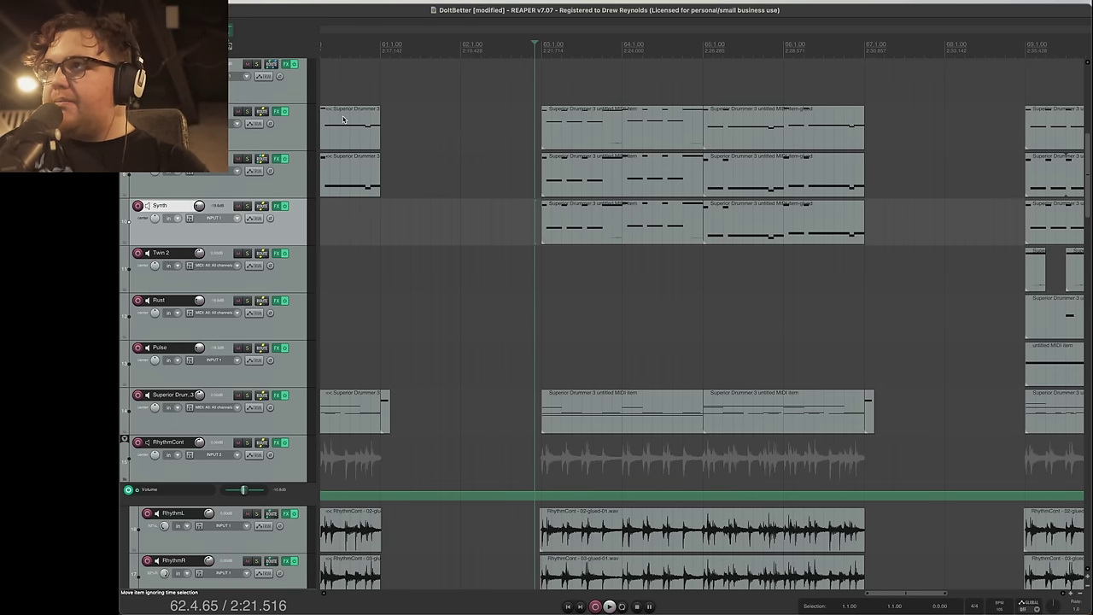
{"action": "key", "text": "Left"}
{"action": "left_click", "coordinate": [276, 206]}
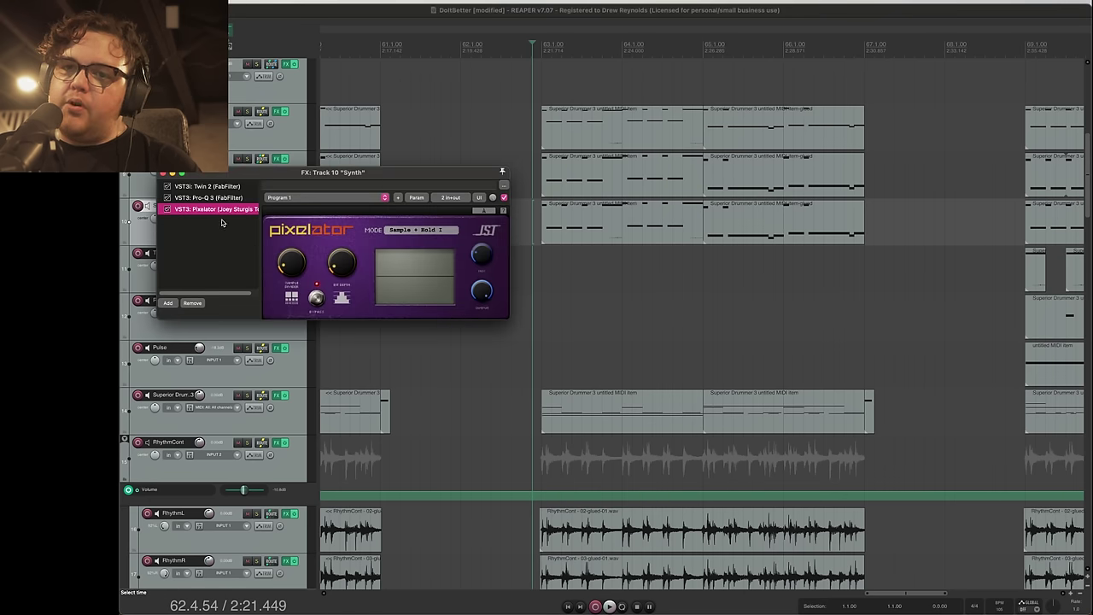
{"action": "left_click", "coordinate": [207, 186]}
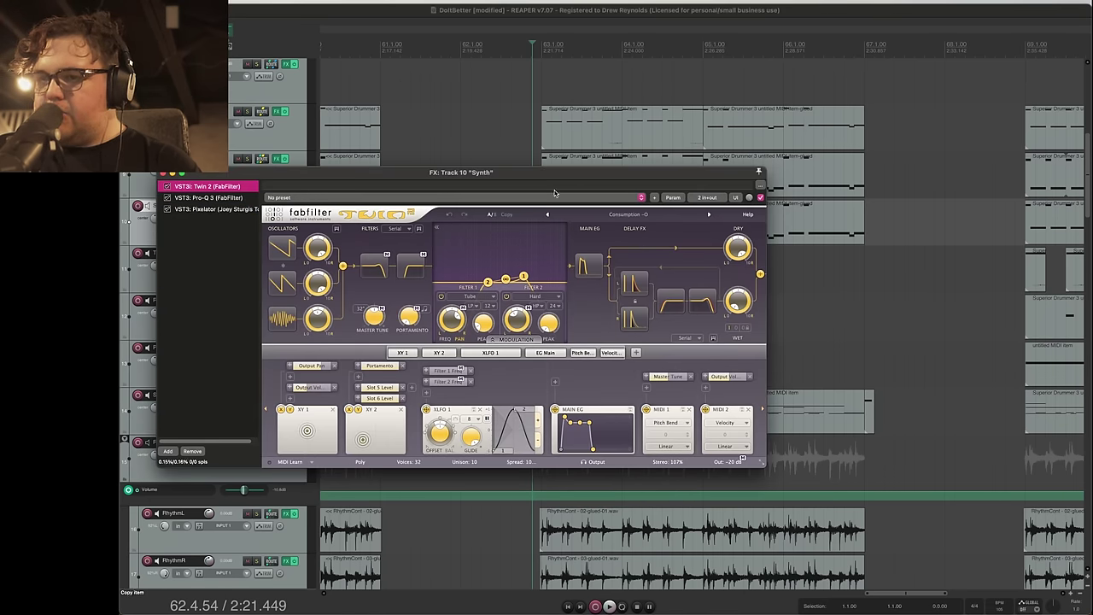
{"action": "key", "text": "Escape"}
Step: Solo the Synth track and play it from just before bar 63
{"action": "left_click", "coordinate": [536, 205]}
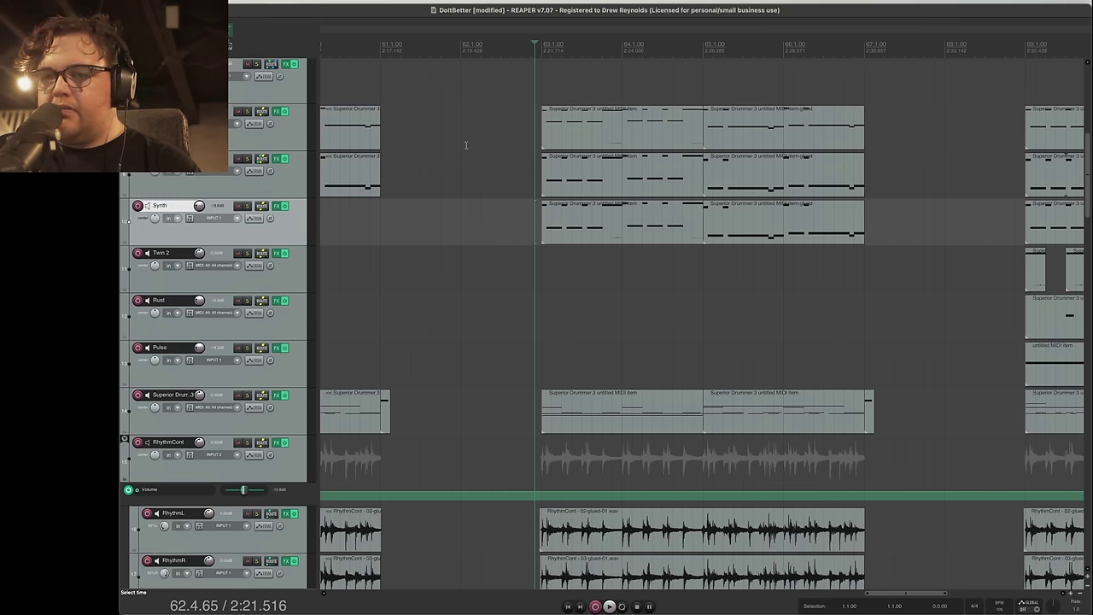
{"action": "left_click", "coordinate": [246, 208]}
{"action": "key", "text": "space"}
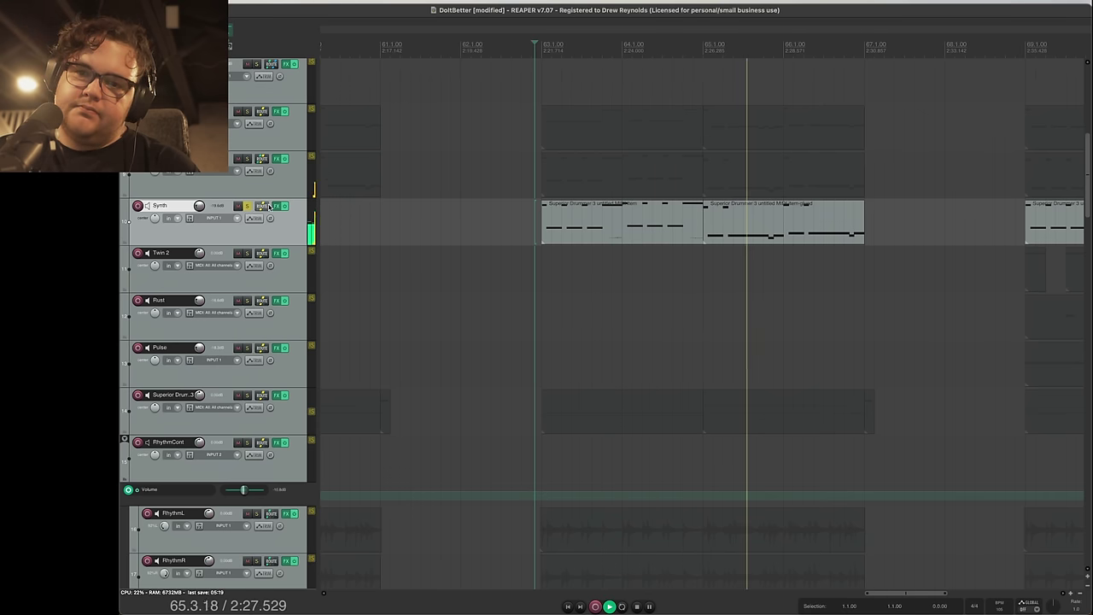
{"action": "key", "text": "space"}
Step: Review Pro-Q 3 and Pixelator in the Synth FX chain while auditioning playback
{"action": "left_click", "coordinate": [278, 206]}
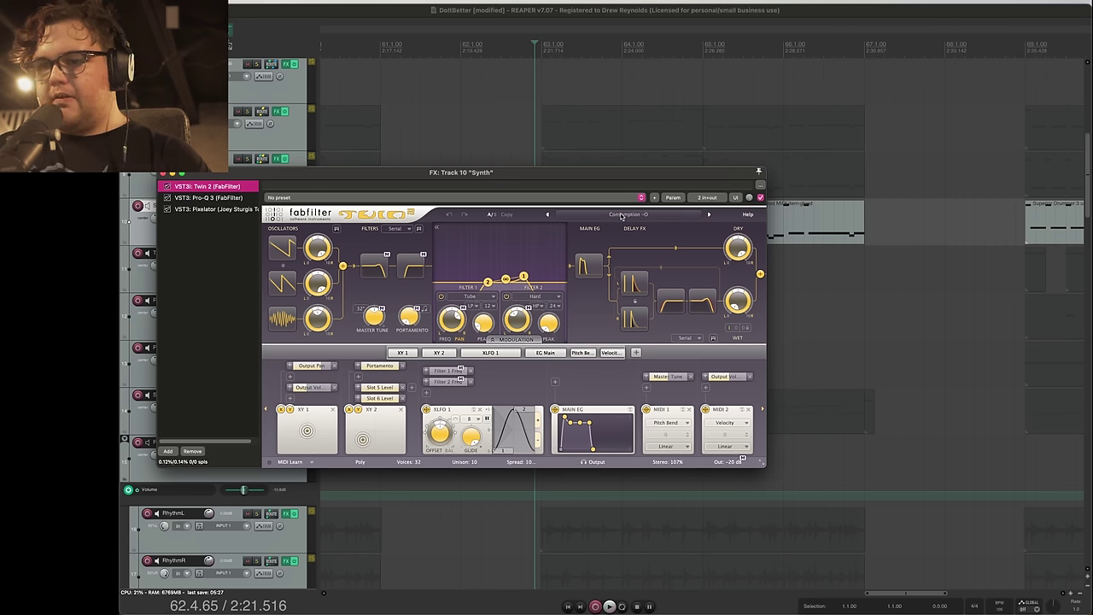
{"action": "left_click", "coordinate": [205, 197]}
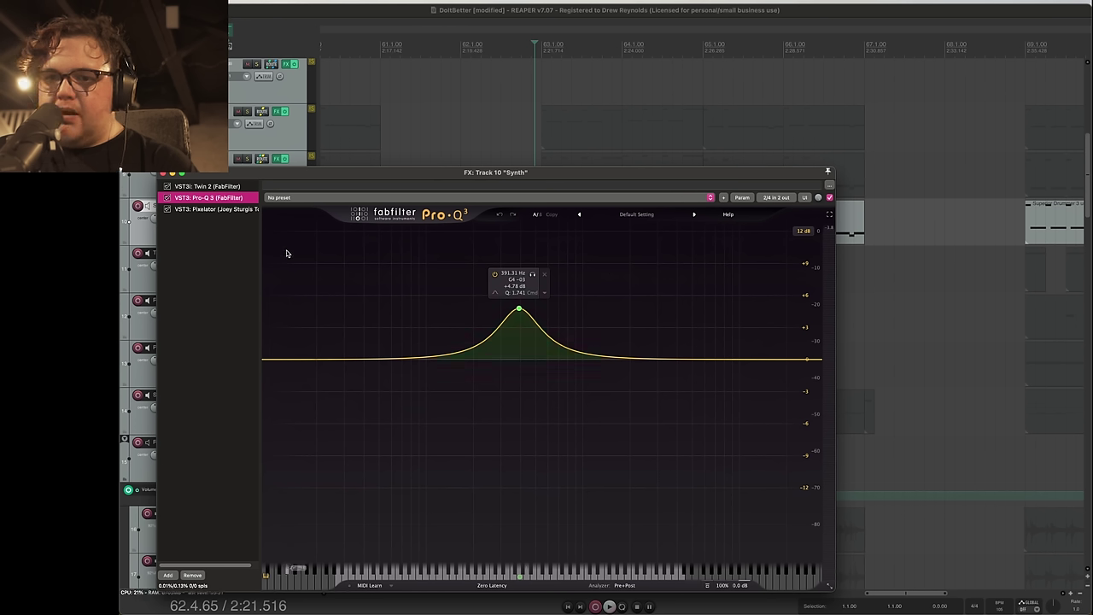
{"action": "left_click", "coordinate": [214, 208]}
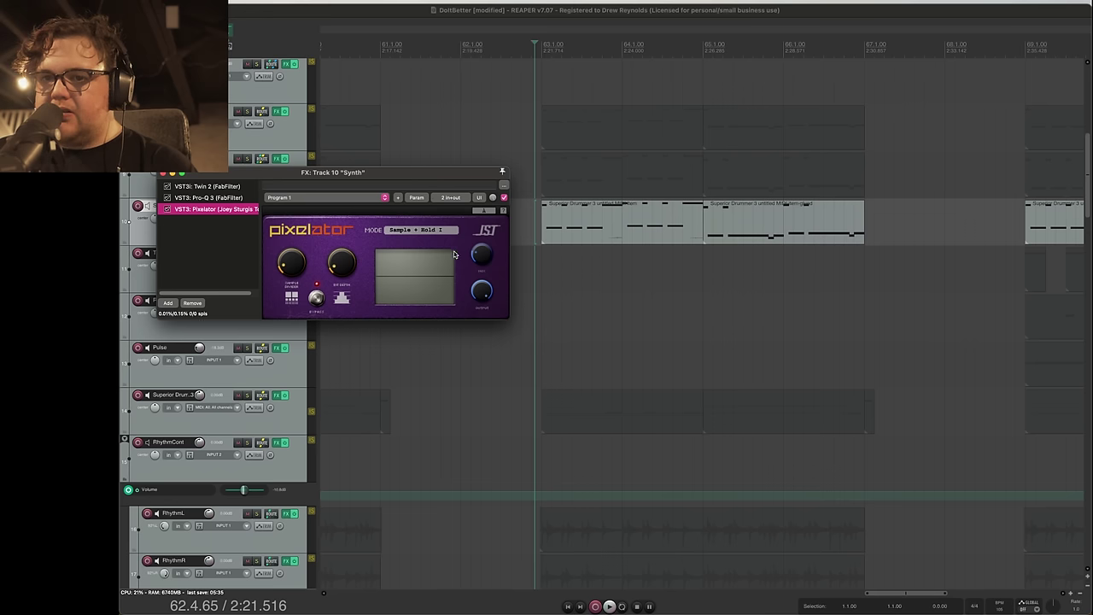
{"action": "left_click", "coordinate": [168, 216]}
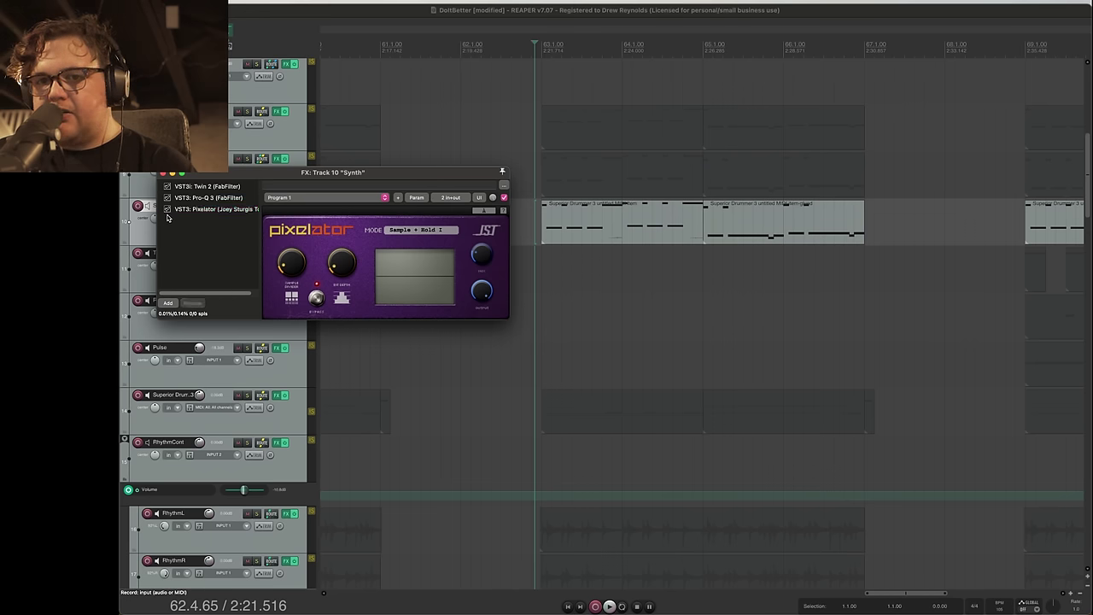
{"action": "key", "text": "space"}
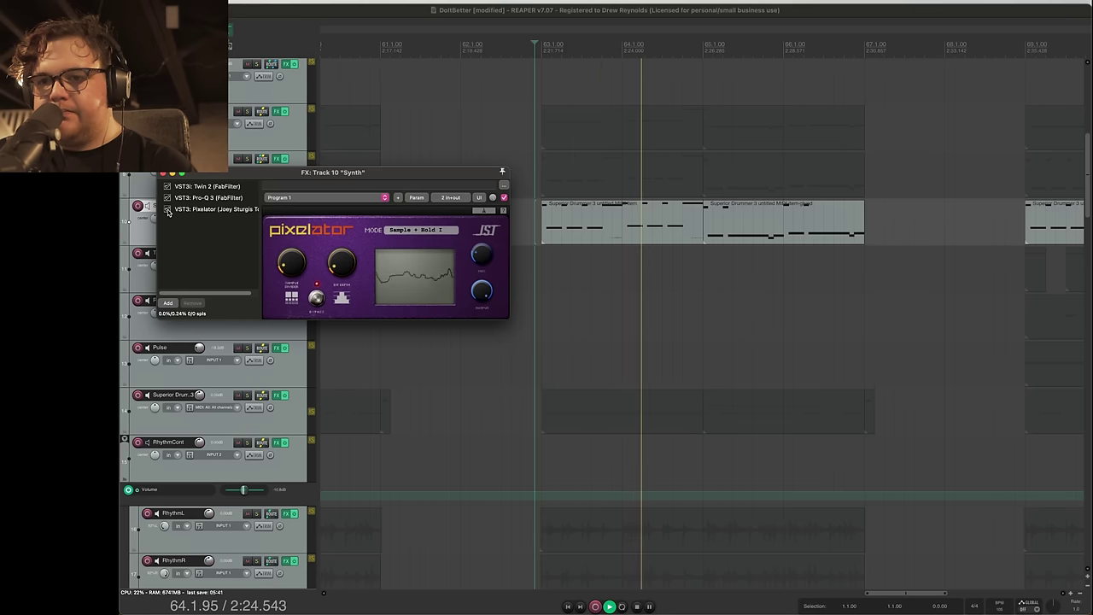
{"action": "key", "text": "Escape"}
Step: Close the Synth FX window, unsolo Synth and play the full mix from earlier
{"action": "left_click", "coordinate": [247, 207]}
{"action": "left_click", "coordinate": [248, 206]}
{"action": "left_click", "coordinate": [498, 53]}
{"action": "key", "text": "space"}
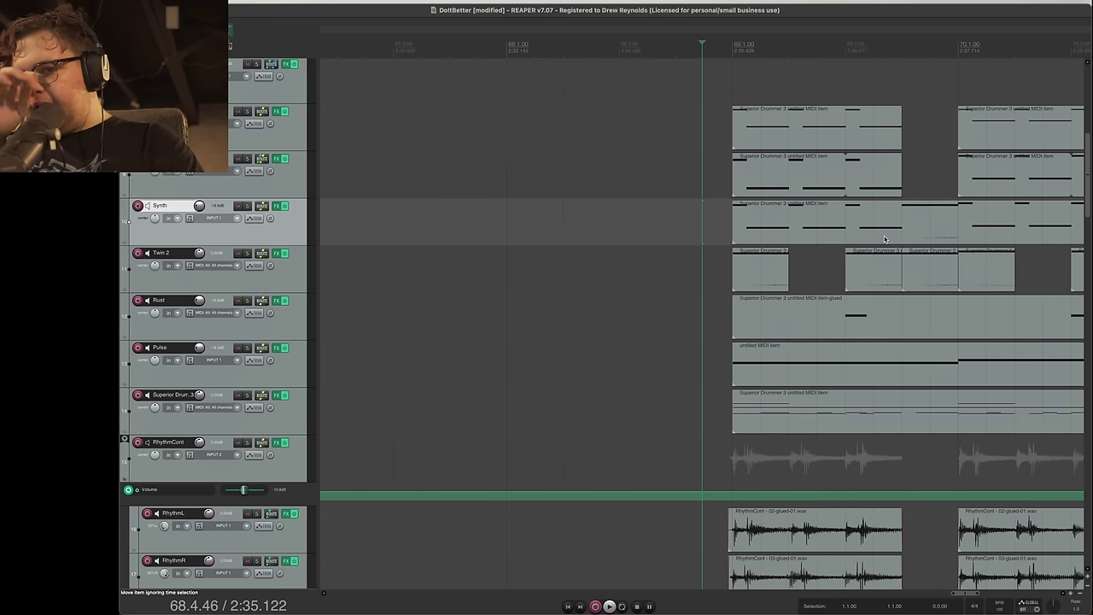
Step: Solo the Pulse track and play its part from just before bar 69
{"action": "scroll", "coordinate": [733, 213], "scroll_direction": "down", "scroll_amount": 3}
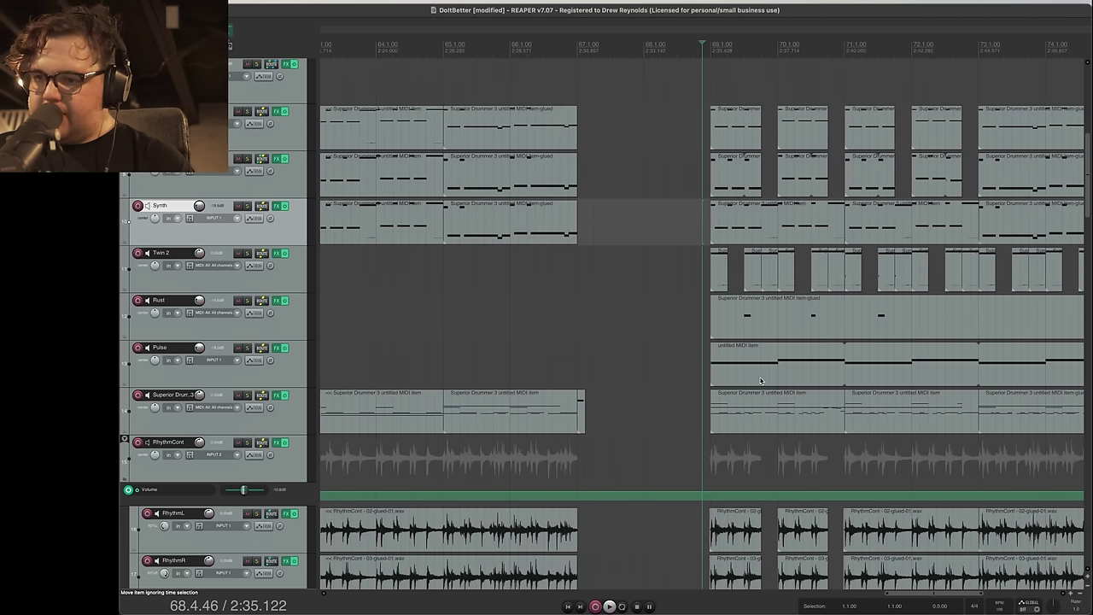
{"action": "left_click", "coordinate": [761, 381]}
{"action": "scroll", "coordinate": [729, 378], "scroll_direction": "up", "scroll_amount": 4}
{"action": "left_click", "coordinate": [530, 330]}
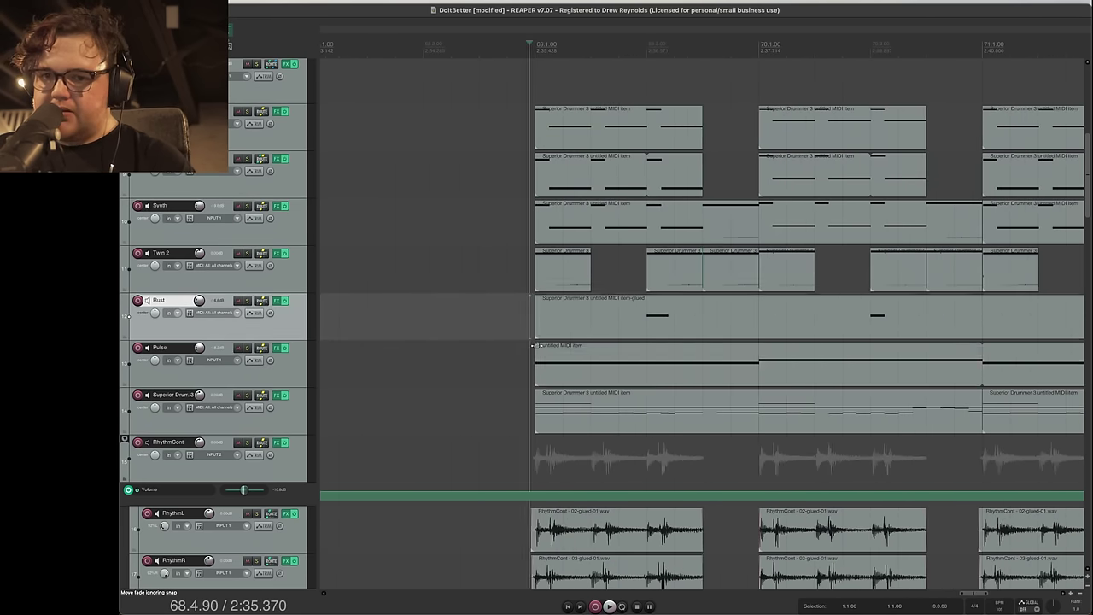
{"action": "left_click", "coordinate": [251, 346]}
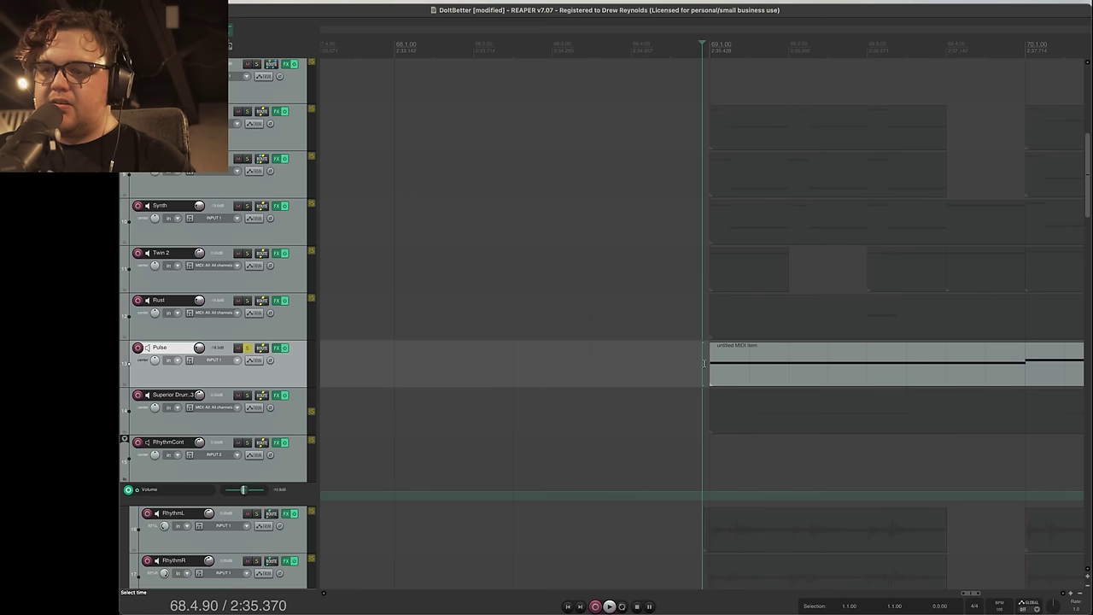
{"action": "left_click", "coordinate": [691, 345]}
{"action": "key", "text": "space"}
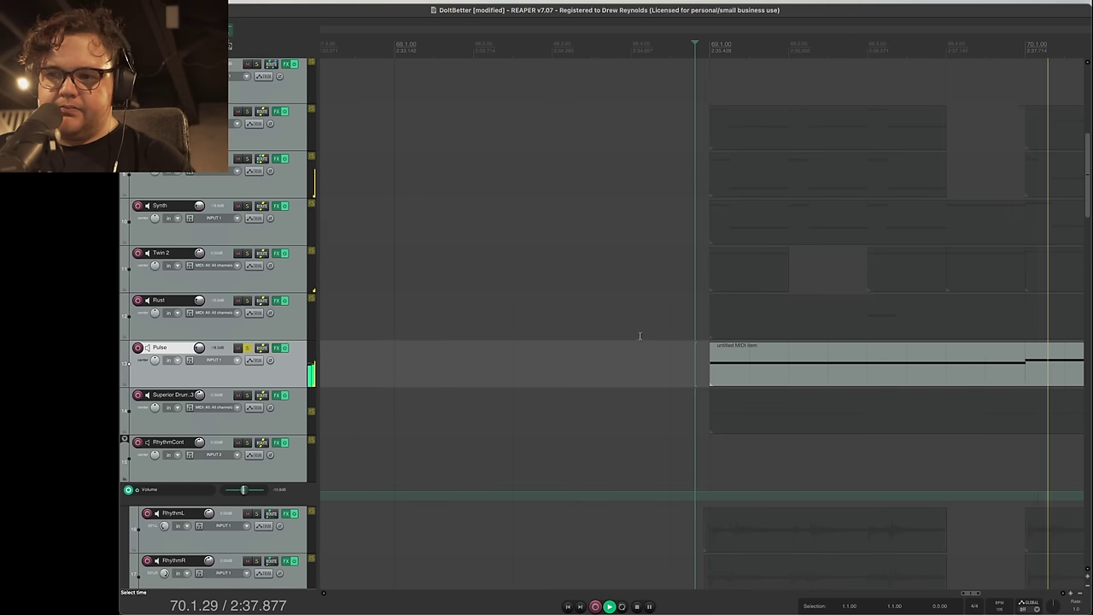
Step: Stop playback, take Pulse out of solo and solo the Twin 2 track
{"action": "scroll", "coordinate": [636, 332], "scroll_direction": "down", "scroll_amount": 3}
{"action": "scroll", "coordinate": [632, 328], "scroll_direction": "up", "scroll_amount": 3}
{"action": "scroll", "coordinate": [632, 328], "scroll_direction": "down", "scroll_amount": 3}
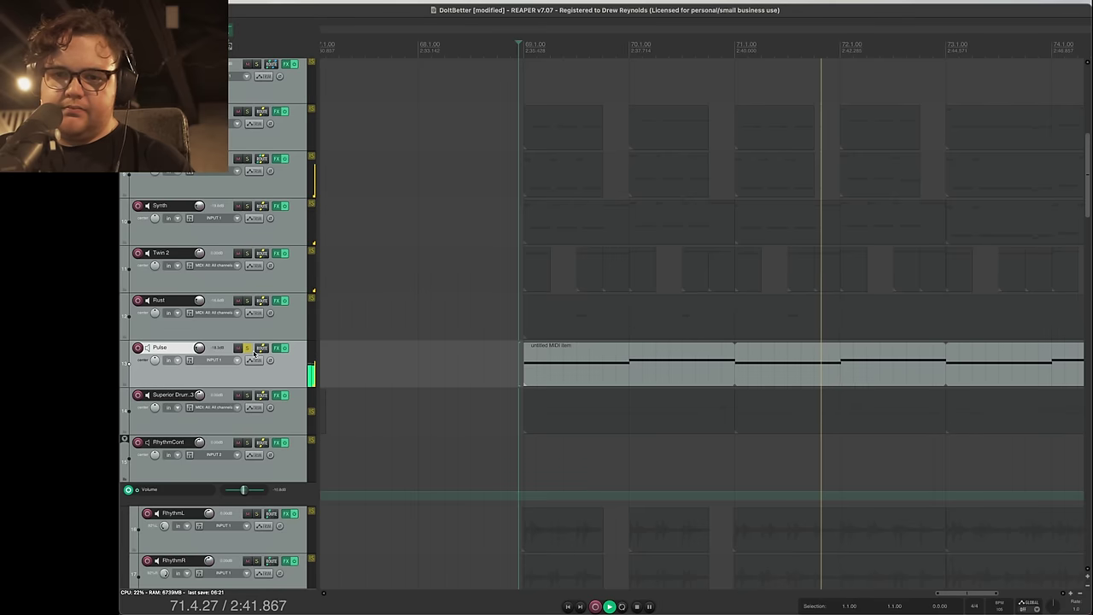
{"action": "key", "text": "space"}
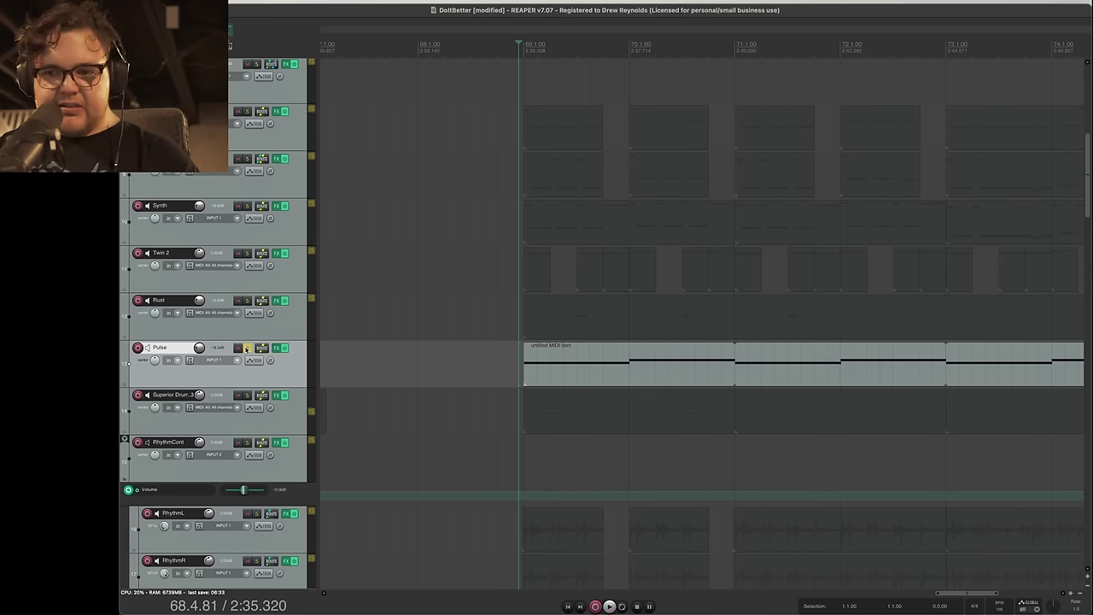
{"action": "left_click", "coordinate": [246, 348]}
{"action": "left_click", "coordinate": [246, 255]}
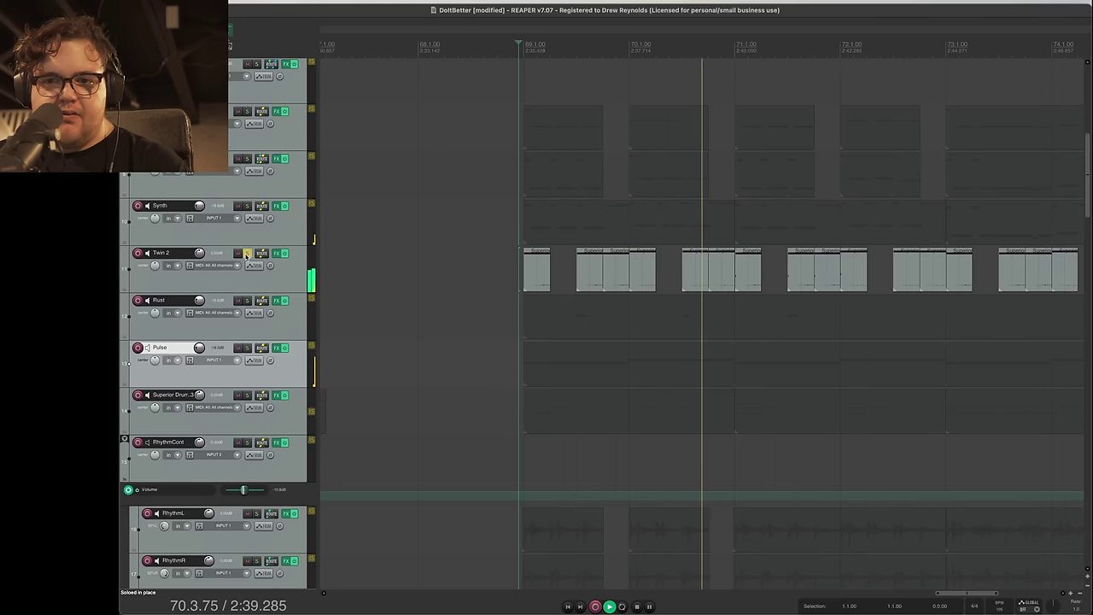
{"action": "key", "text": "space"}
{"action": "left_click", "coordinate": [246, 254]}
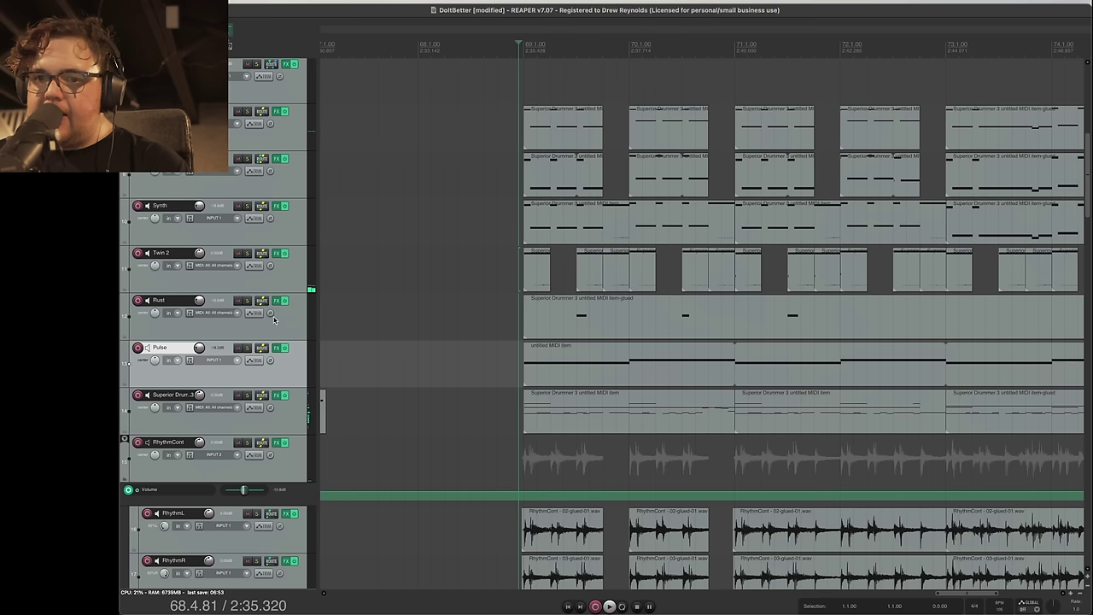
{"action": "left_click", "coordinate": [246, 302]}
{"action": "left_click", "coordinate": [276, 301]}
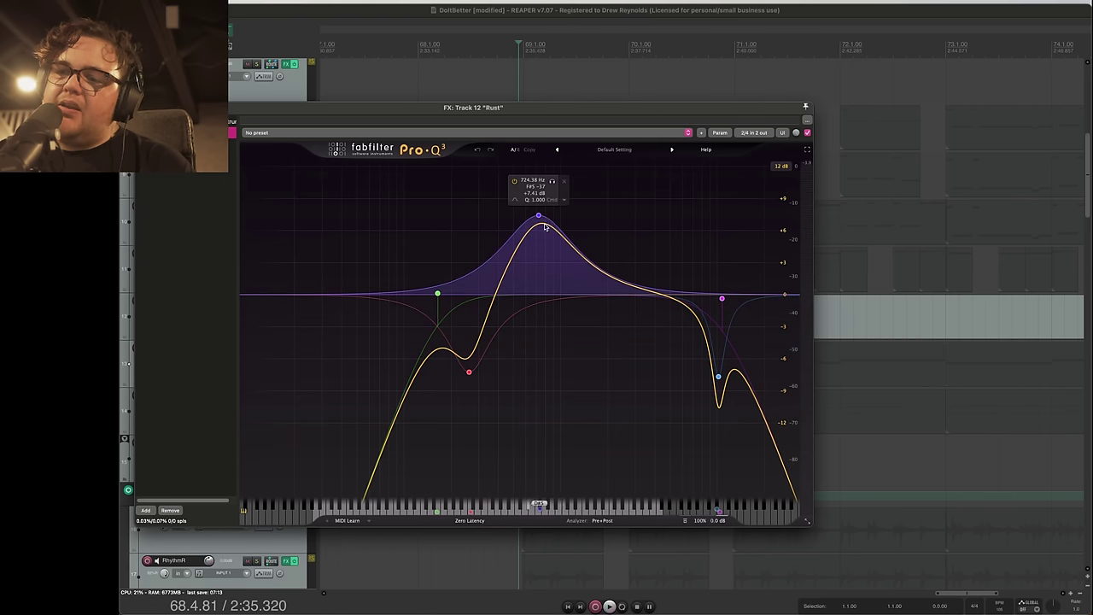
{"action": "key", "text": "Escape"}
{"action": "left_click", "coordinate": [578, 332]}
{"action": "left_click", "coordinate": [567, 330]}
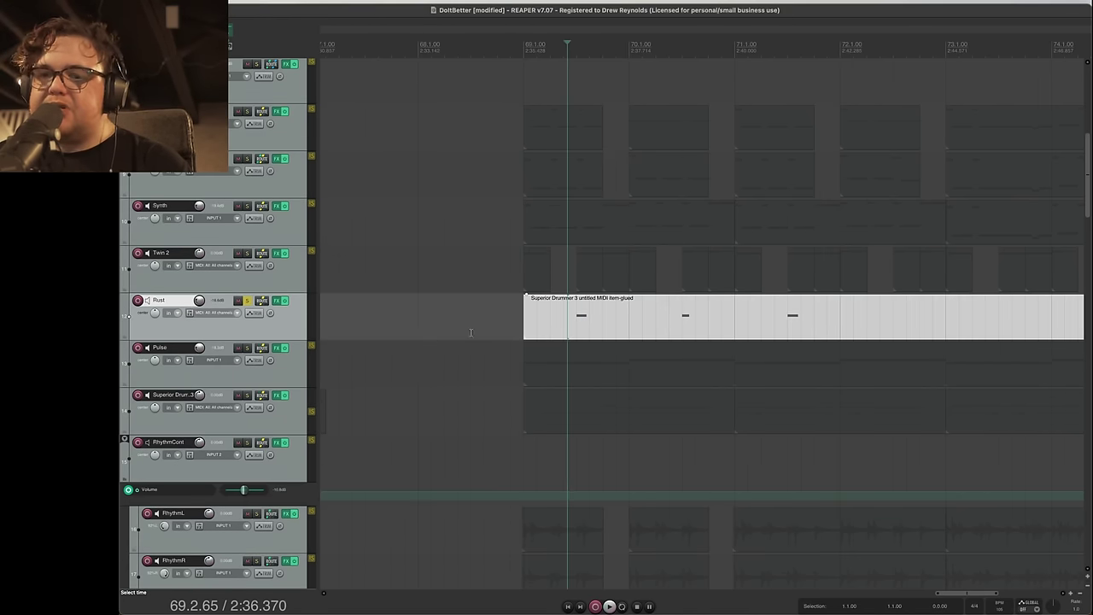
{"action": "key", "text": "space"}
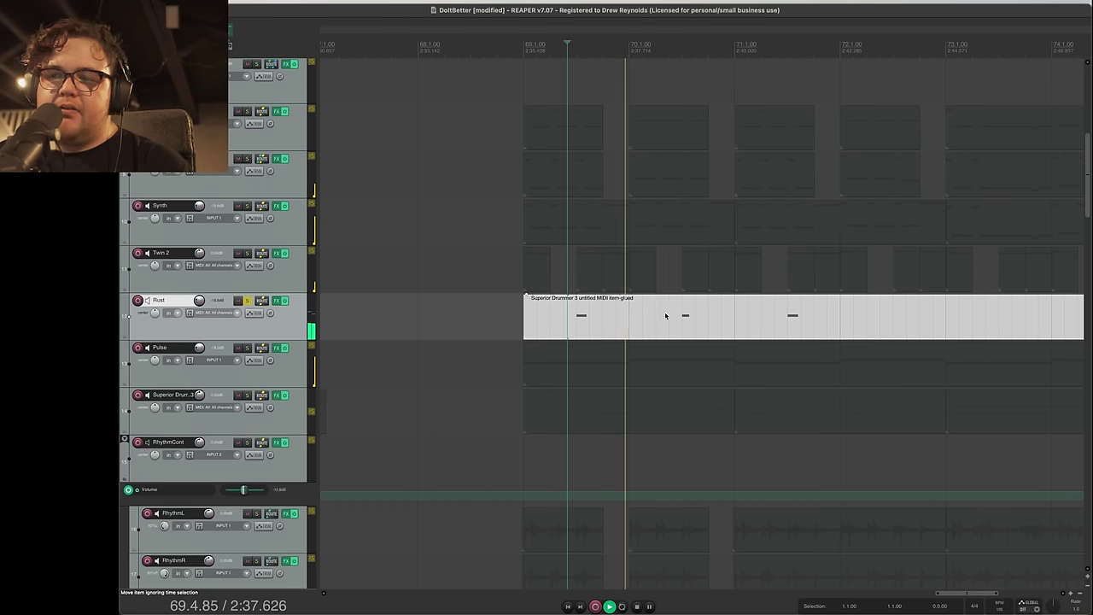
{"action": "left_click", "coordinate": [673, 317]}
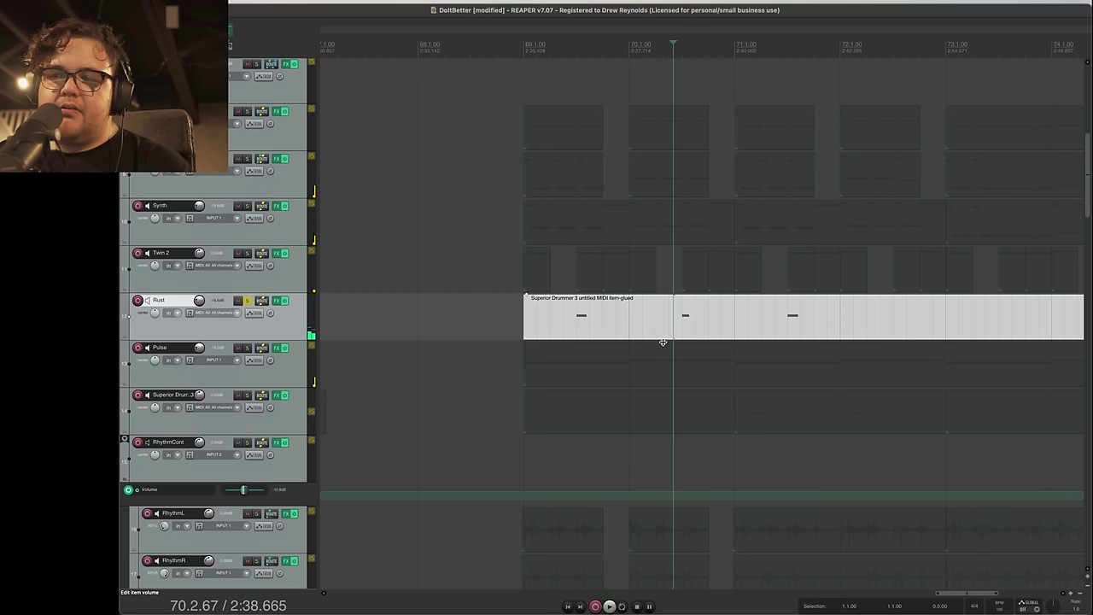
{"action": "key", "text": "space"}
{"action": "left_click", "coordinate": [246, 302]}
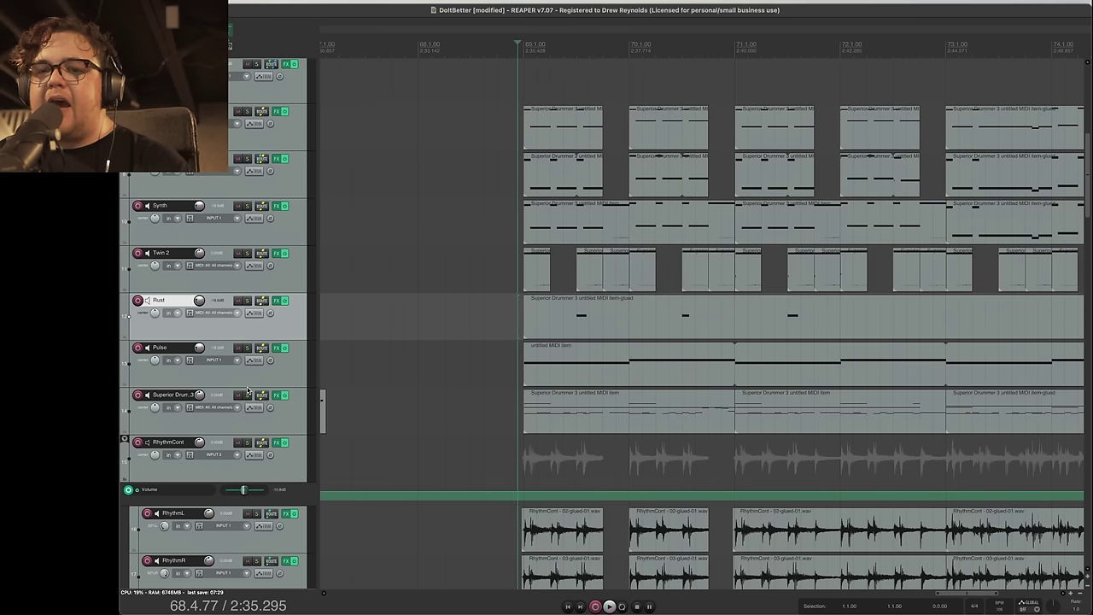
Step: Solo the Superior Drummer track and play the drum part from around bar 69
{"action": "left_click", "coordinate": [248, 393]}
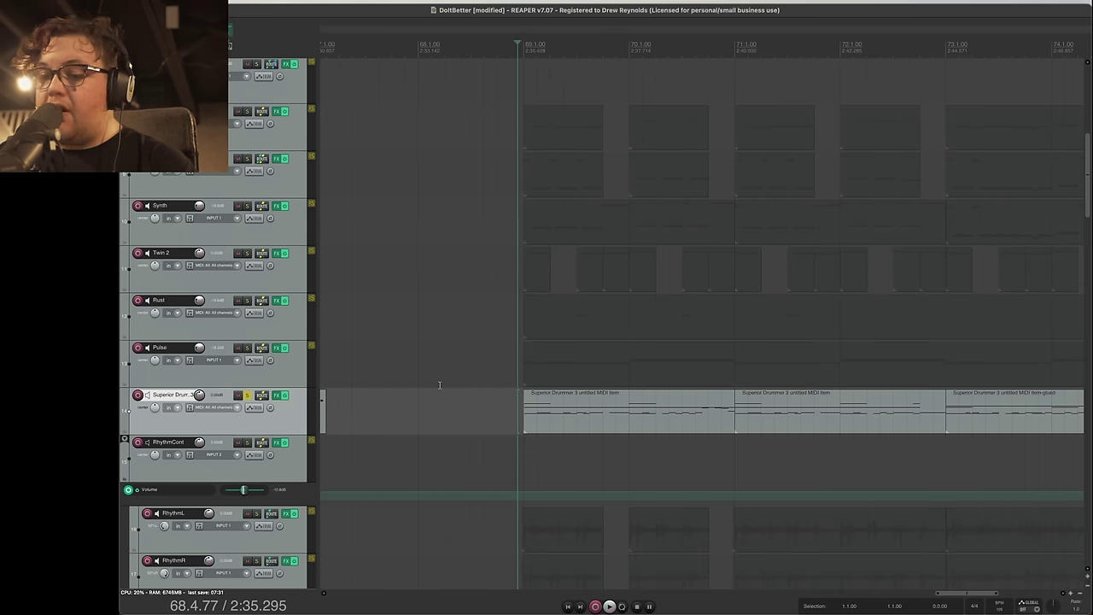
{"action": "scroll", "coordinate": [536, 430], "scroll_direction": "up", "scroll_amount": 3}
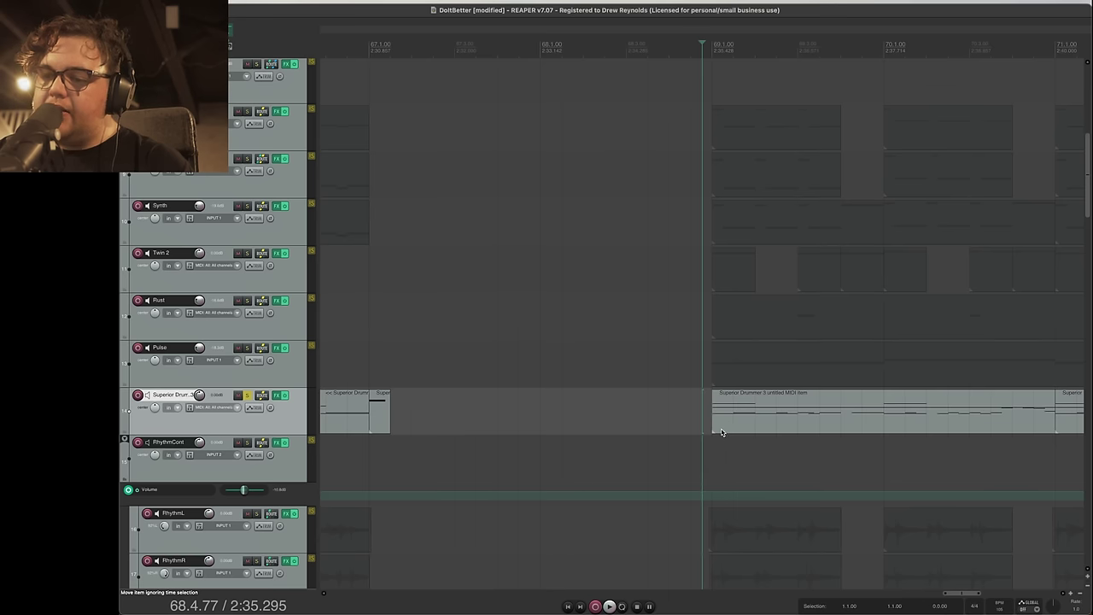
{"action": "scroll", "coordinate": [718, 427], "scroll_direction": "up", "scroll_amount": 3}
{"action": "scroll", "coordinate": [731, 374], "scroll_direction": "down", "scroll_amount": 5}
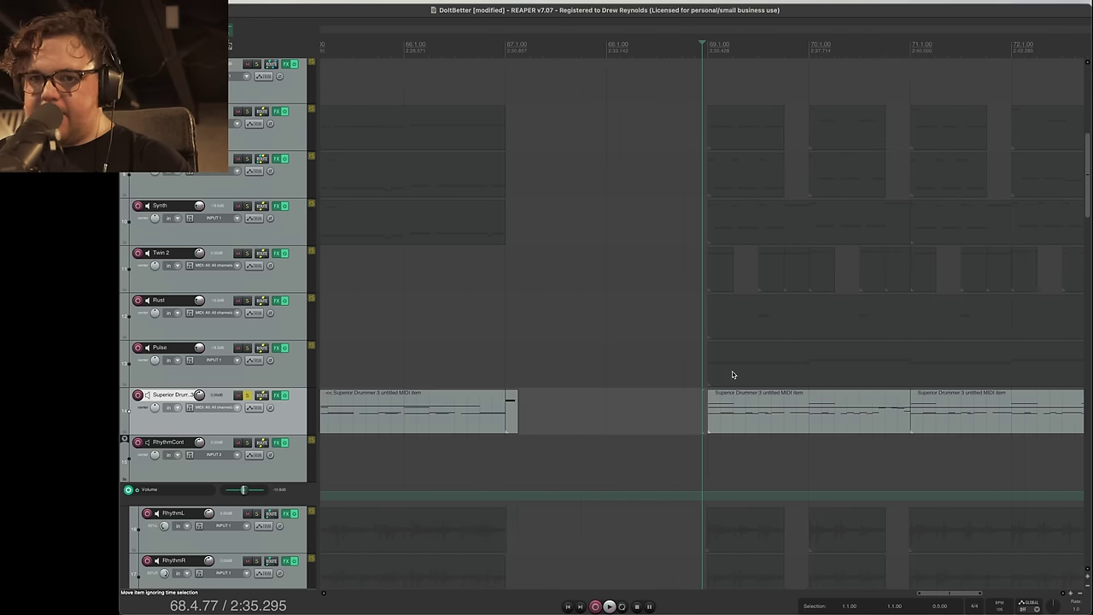
{"action": "scroll", "coordinate": [849, 268], "scroll_direction": "down", "scroll_amount": 8}
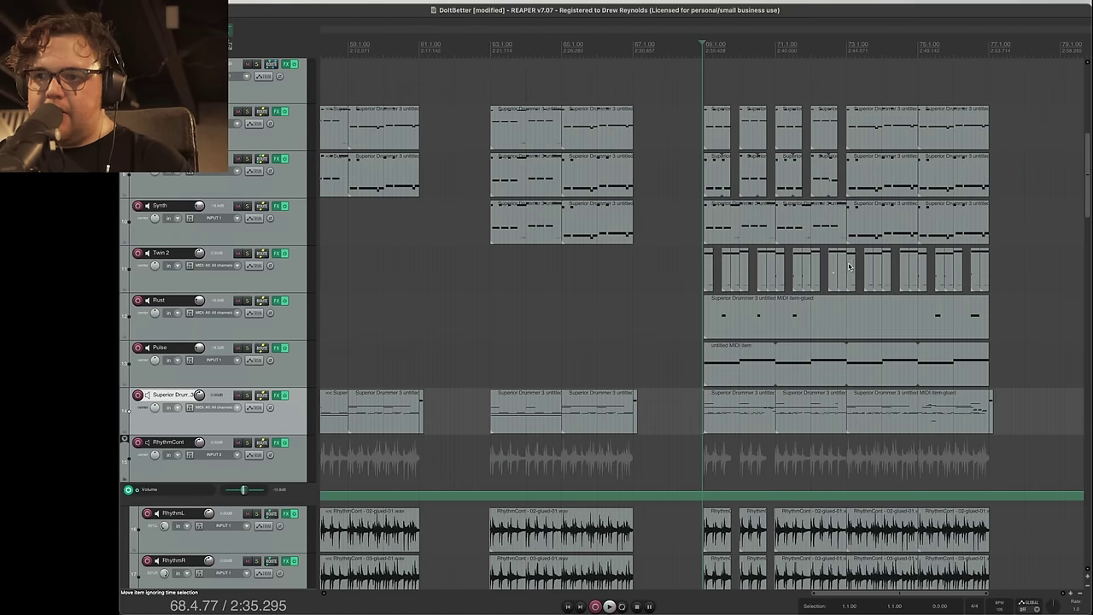
{"action": "scroll", "coordinate": [214, 282], "scroll_direction": "down", "scroll_amount": 1}
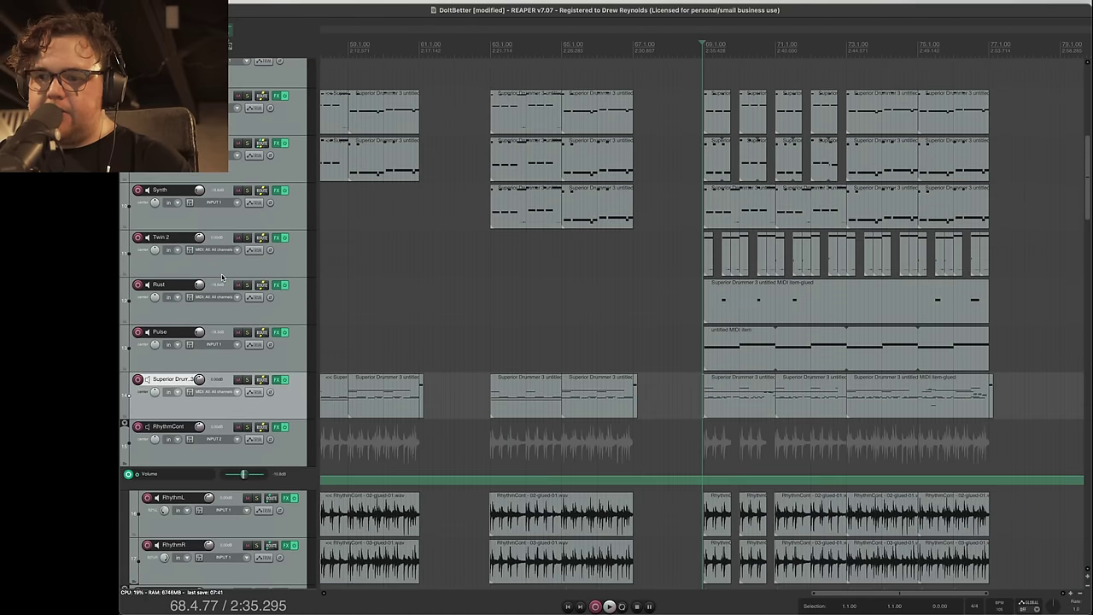
{"action": "key", "text": "space"}
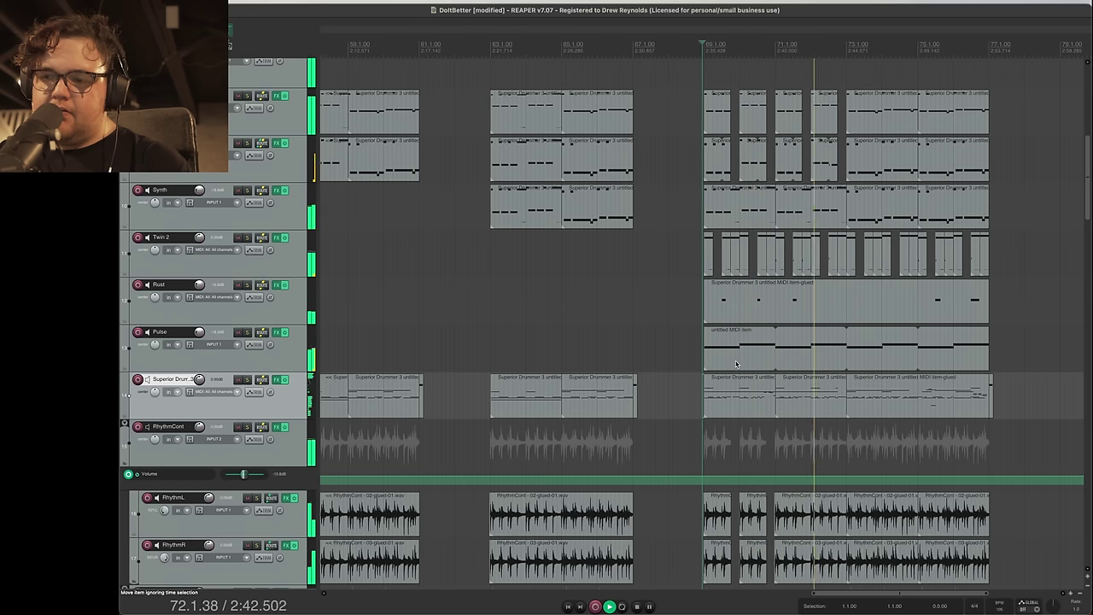
{"action": "scroll", "coordinate": [736, 364], "scroll_direction": "down", "scroll_amount": 3}
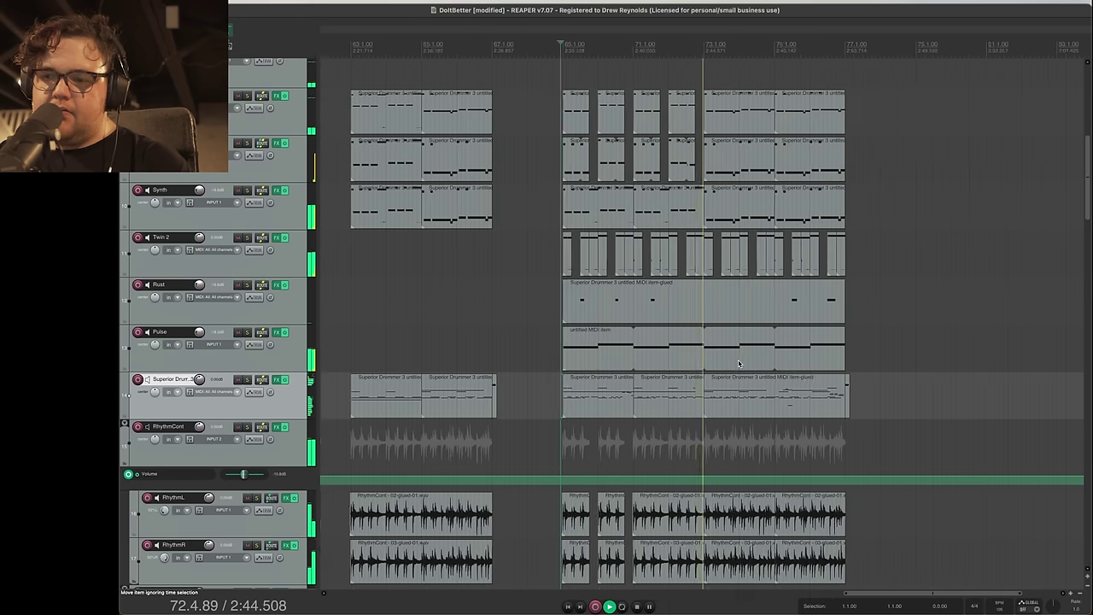
{"action": "scroll", "coordinate": [739, 364], "scroll_direction": "down", "scroll_amount": 2}
{"action": "scroll", "coordinate": [738, 364], "scroll_direction": "down", "scroll_amount": 3}
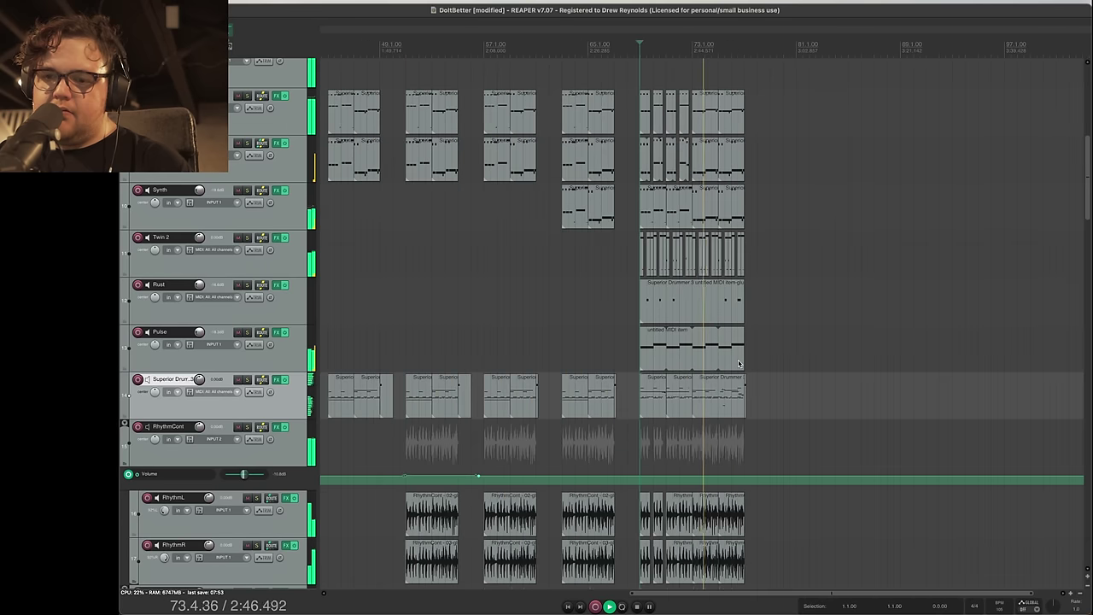
{"action": "scroll", "coordinate": [738, 364], "scroll_direction": "up", "scroll_amount": 3}
{"action": "scroll", "coordinate": [739, 364], "scroll_direction": "down", "scroll_amount": 1}
{"action": "scroll", "coordinate": [739, 364], "scroll_direction": "up", "scroll_amount": 5}
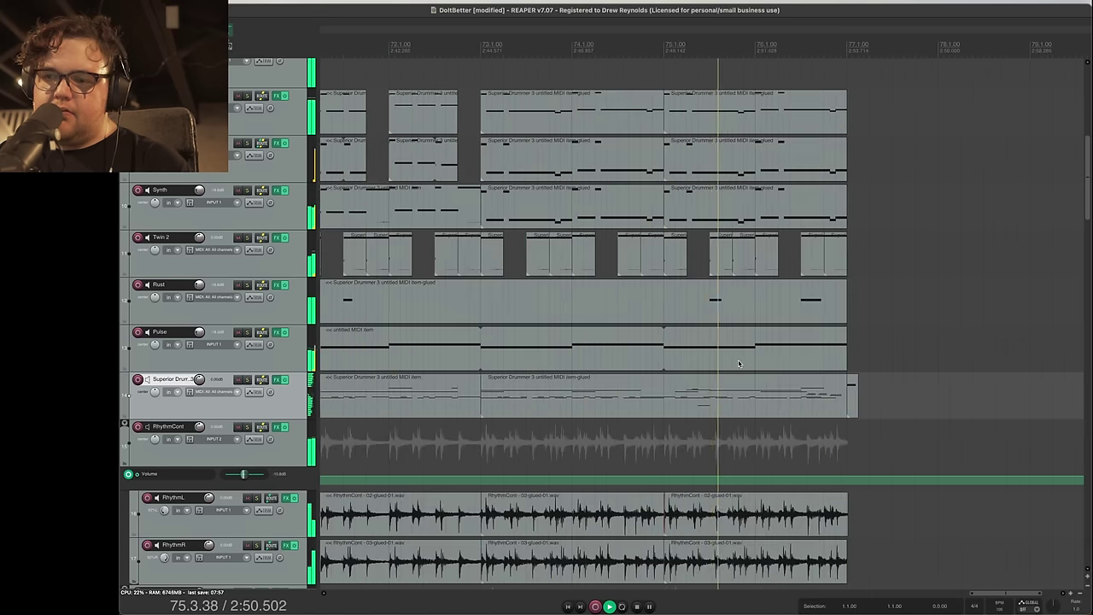
{"action": "scroll", "coordinate": [738, 363], "scroll_direction": "down", "scroll_amount": 3}
{"action": "scroll", "coordinate": [738, 363], "scroll_direction": "up", "scroll_amount": 2}
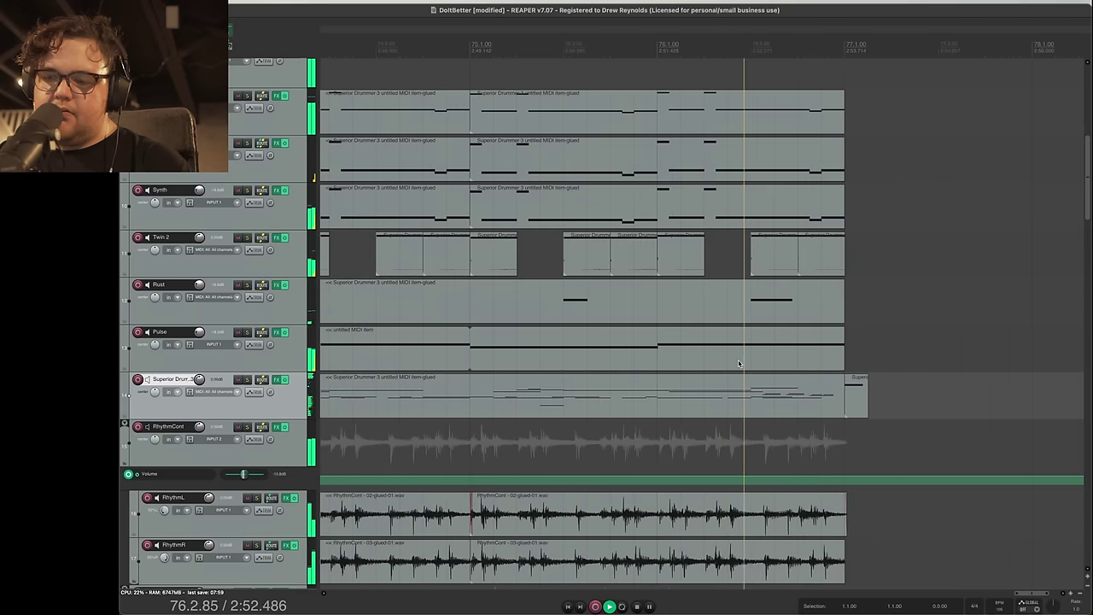
{"action": "scroll", "coordinate": [739, 363], "scroll_direction": "down", "scroll_amount": 1}
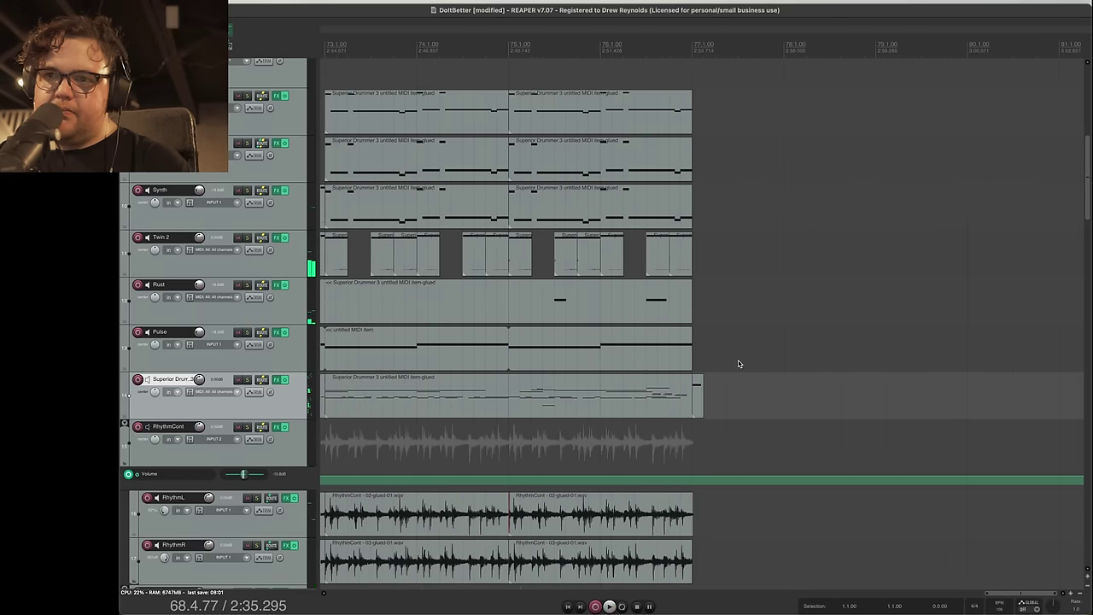
{"action": "scroll", "coordinate": [739, 364], "scroll_direction": "down", "scroll_amount": 1}
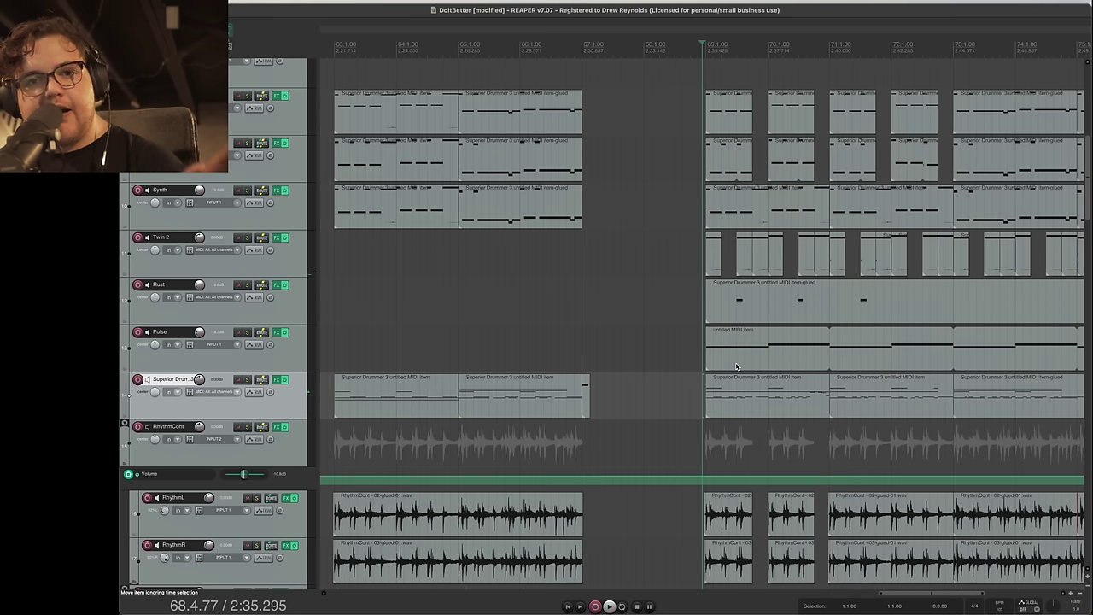
Step: Save the project and copy the drum MIDI and guitar items to bar 81
{"action": "key", "text": "ctrl+s"}
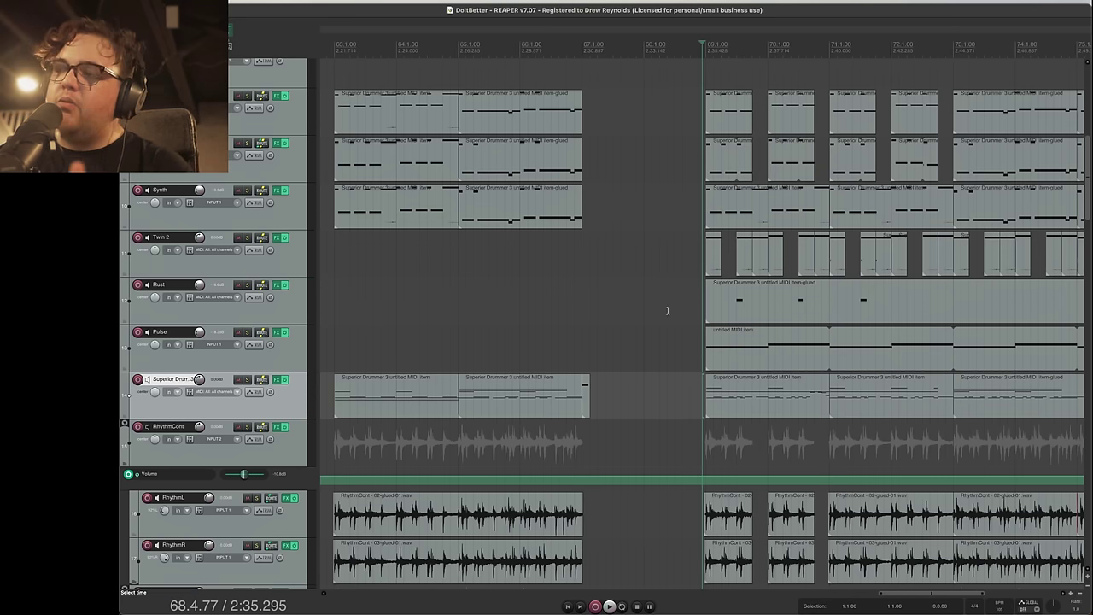
{"action": "scroll", "coordinate": [651, 371], "scroll_direction": "down", "scroll_amount": 5}
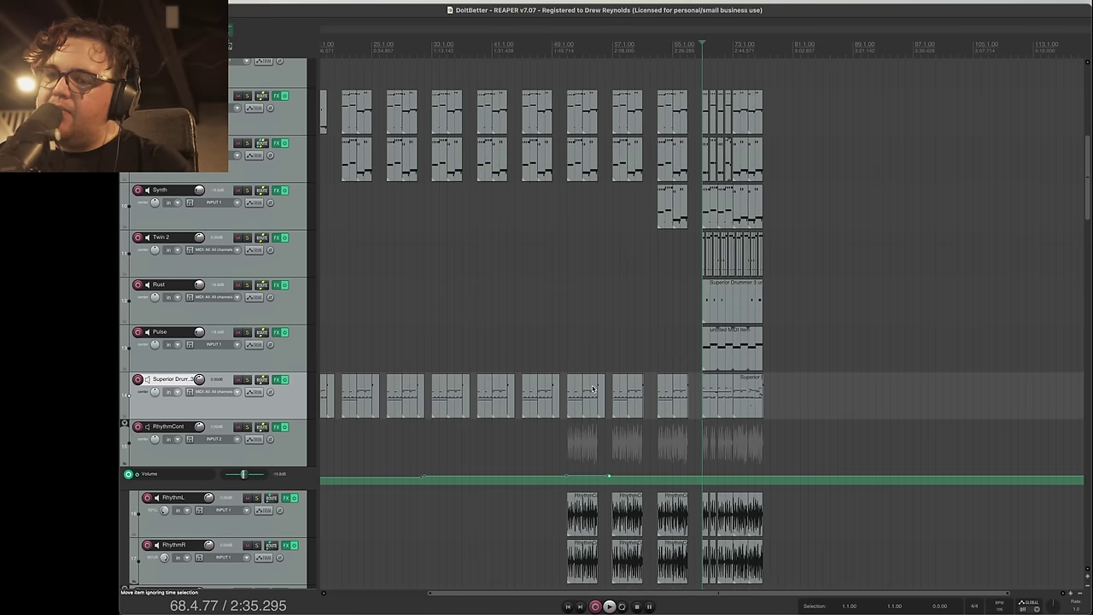
{"action": "left_click", "coordinate": [580, 402]}
{"action": "scroll", "coordinate": [594, 398], "scroll_direction": "up", "scroll_amount": 4}
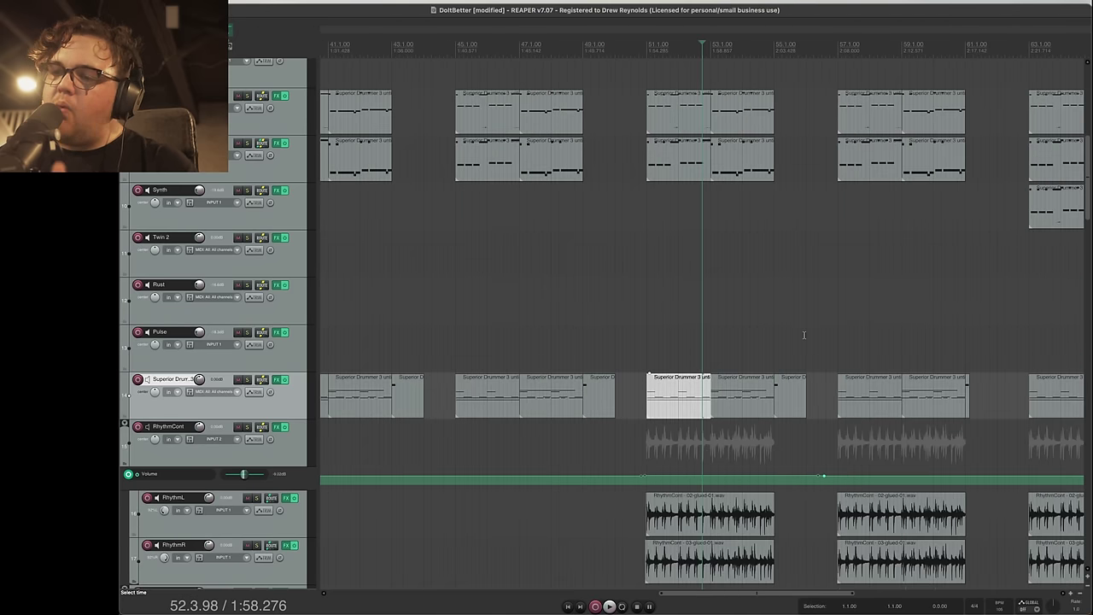
{"action": "scroll", "coordinate": [669, 255], "scroll_direction": "down", "scroll_amount": 2}
{"action": "scroll", "coordinate": [285, 338], "scroll_direction": "up", "scroll_amount": 5}
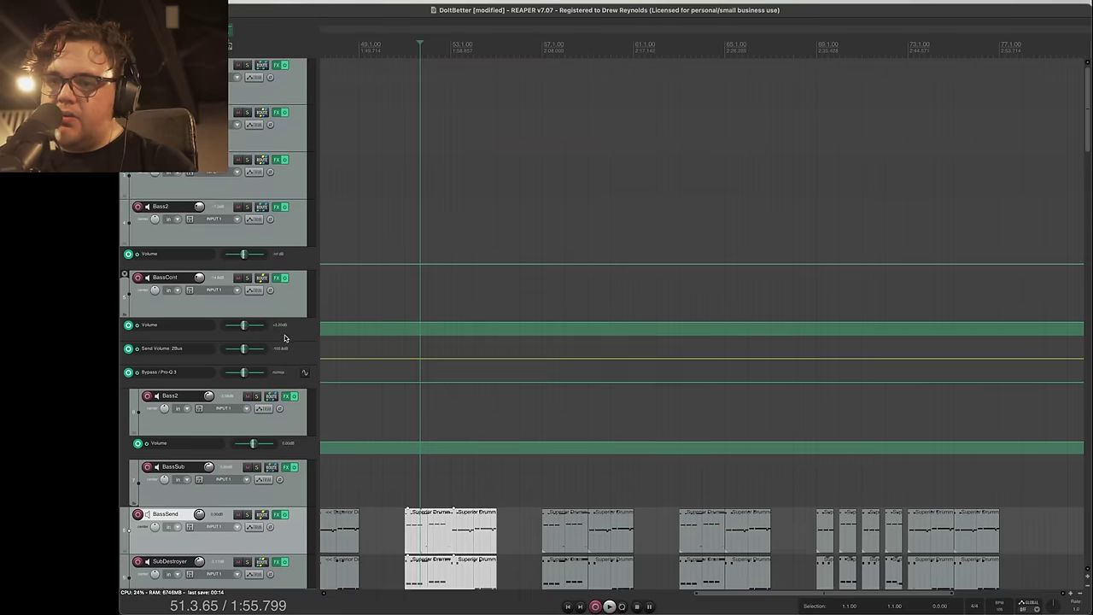
{"action": "scroll", "coordinate": [285, 339], "scroll_direction": "down", "scroll_amount": 3}
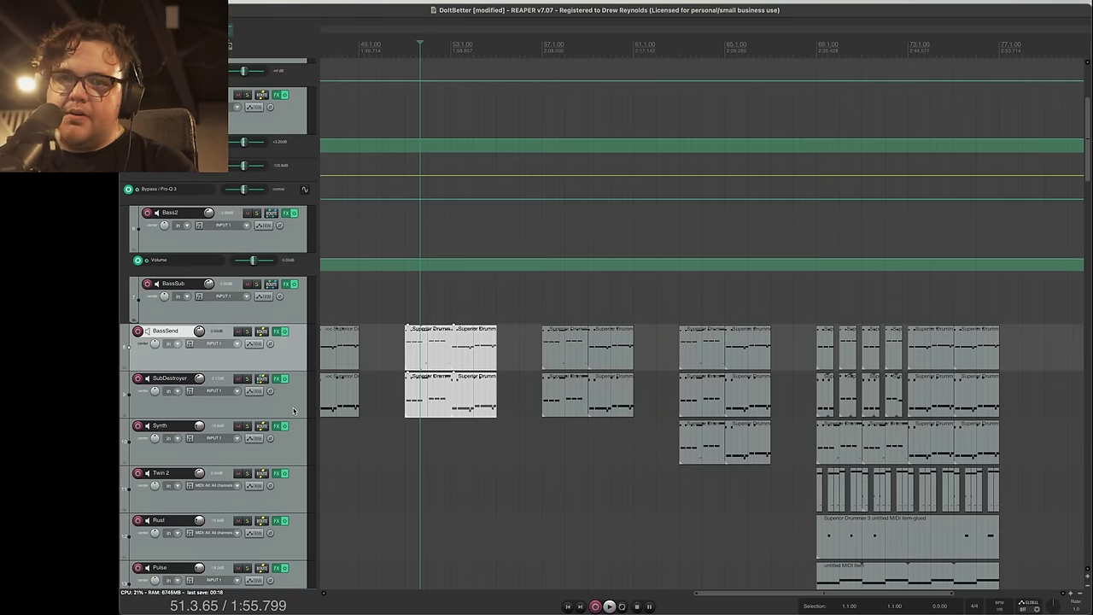
{"action": "scroll", "coordinate": [288, 413], "scroll_direction": "down", "scroll_amount": 6}
{"action": "left_click_drag", "start_coordinate": [418, 247], "coordinate": [995, 224]}
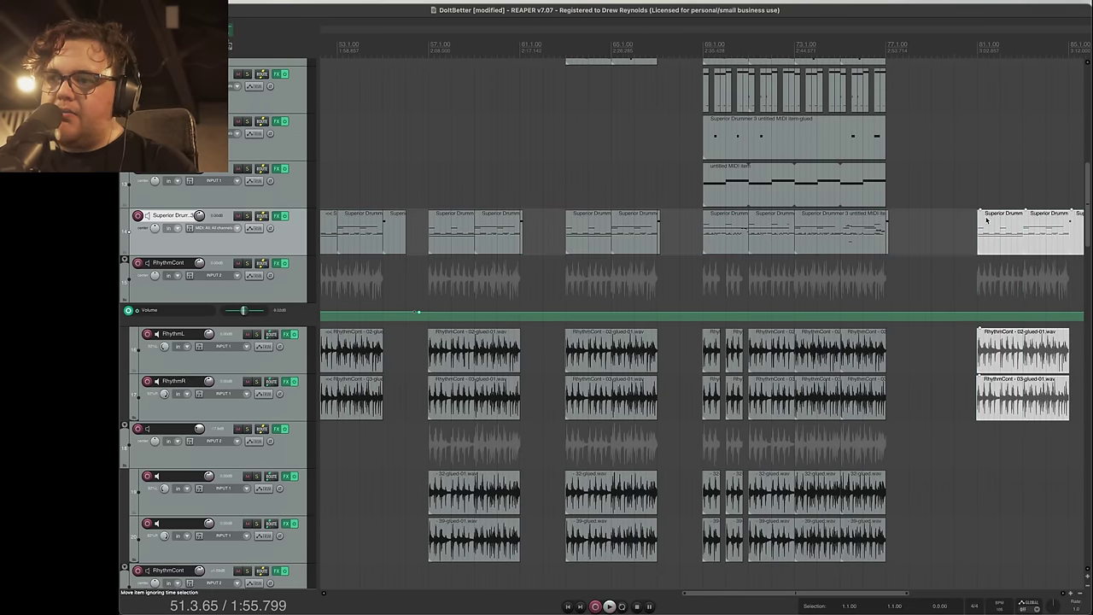
Step: Delete the copied rhythm guitar audio and set the play position to bar 80
{"action": "scroll", "coordinate": [691, 479], "scroll_direction": "up", "scroll_amount": 3}
{"action": "left_click", "coordinate": [691, 479]}
{"action": "key", "text": "Delete"}
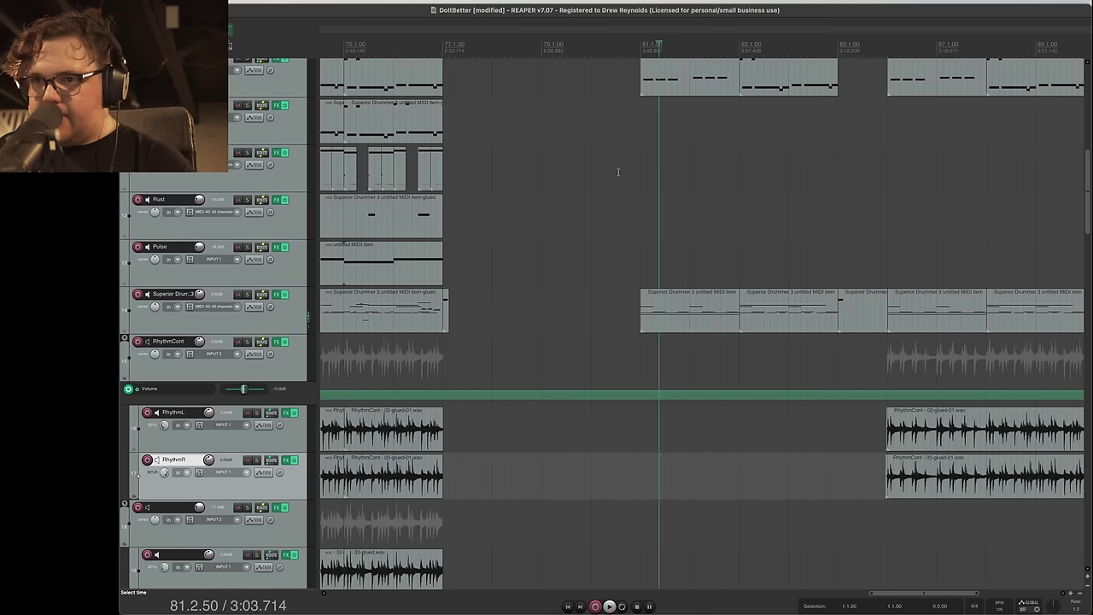
{"action": "left_click", "coordinate": [584, 52]}
{"action": "left_click", "coordinate": [589, 53]}
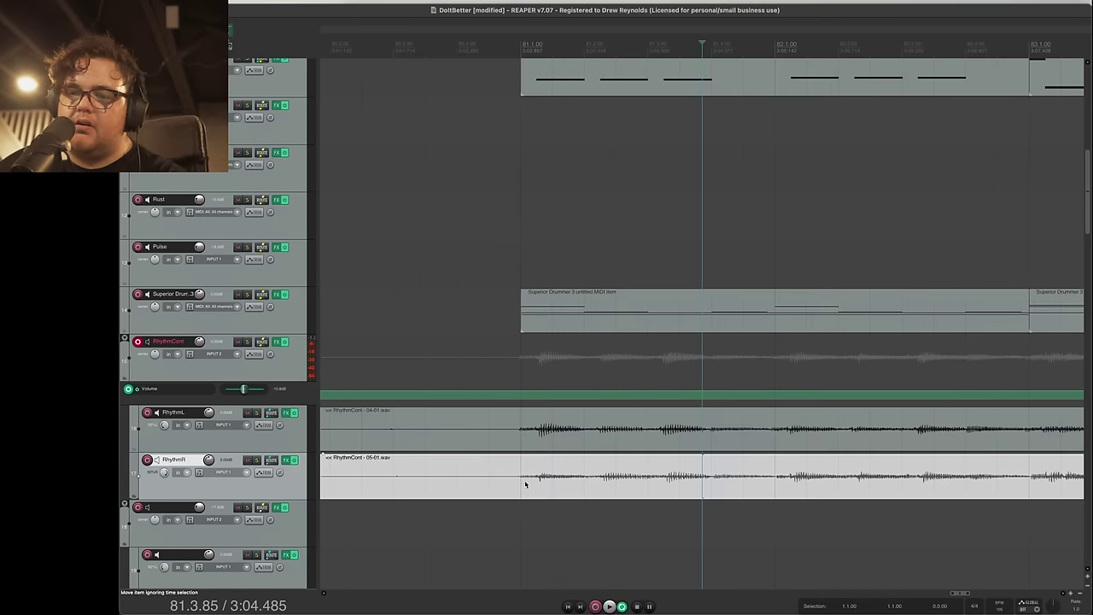
Step: Split the rhythm takes at bar 81, delete the earlier audio and audition from there
{"action": "left_click", "coordinate": [515, 481]}
{"action": "key", "text": "s"}
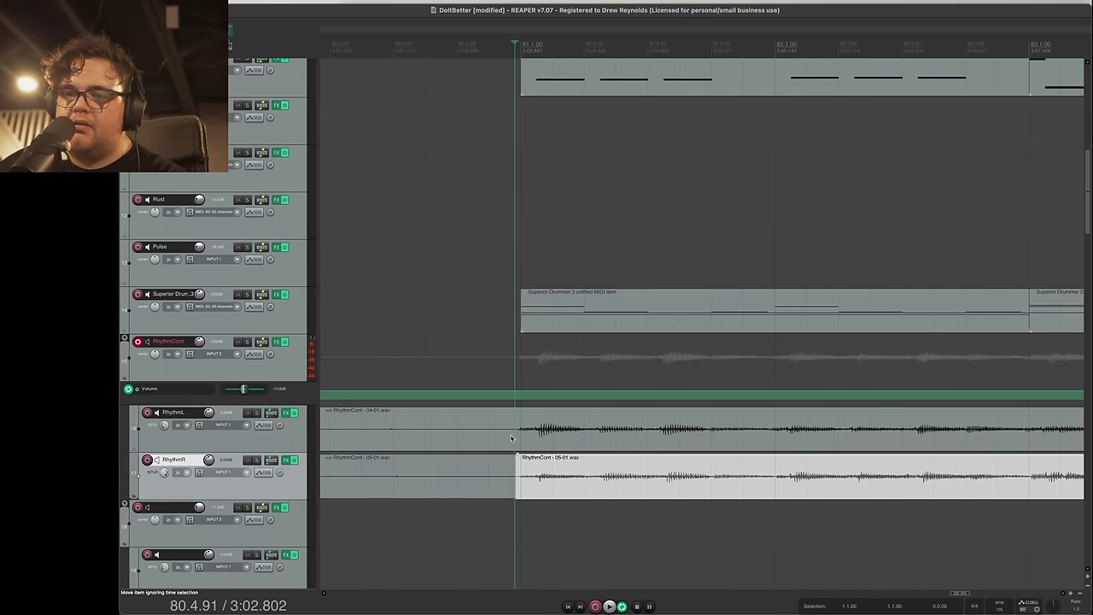
{"action": "left_click", "coordinate": [471, 481]}
{"action": "key", "text": "Delete"}
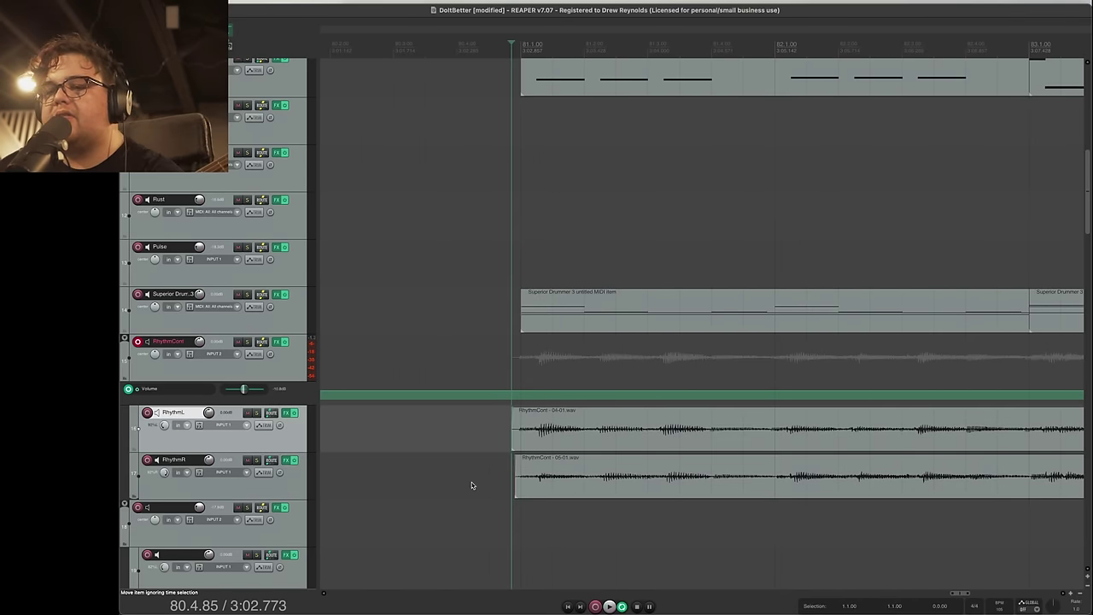
{"action": "left_click", "coordinate": [484, 437]}
{"action": "key", "text": "space"}
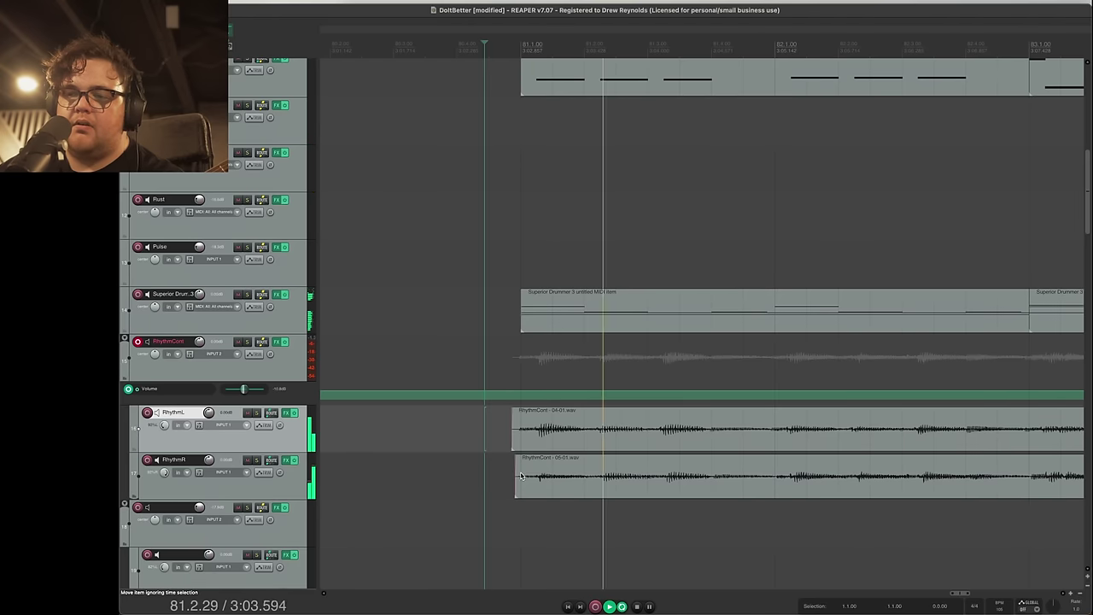
{"action": "scroll", "coordinate": [551, 474], "scroll_direction": "down", "scroll_amount": 3}
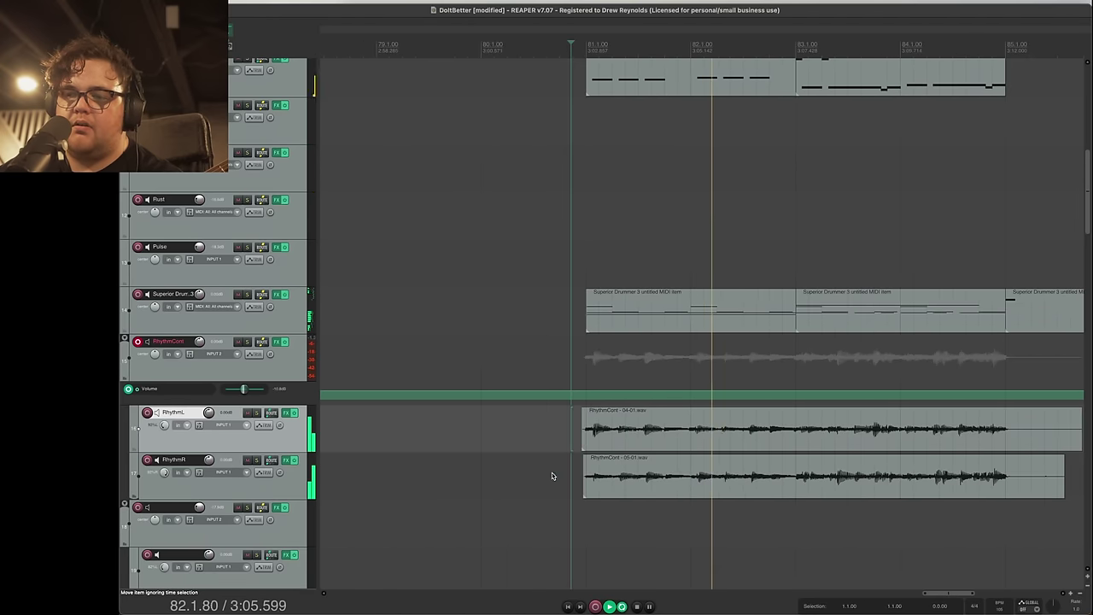
Step: Split the RhythmR and RhythmL takes at bar 85 and delete the audio after it
{"action": "left_click", "coordinate": [771, 476]}
{"action": "scroll", "coordinate": [771, 475], "scroll_direction": "up", "scroll_amount": 3}
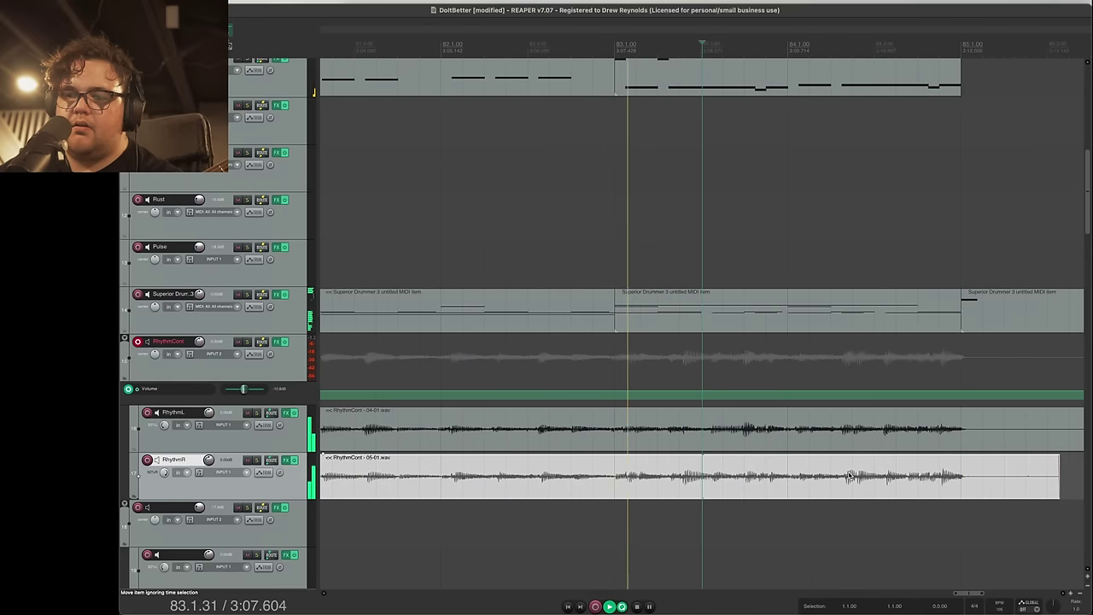
{"action": "key", "text": "s"}
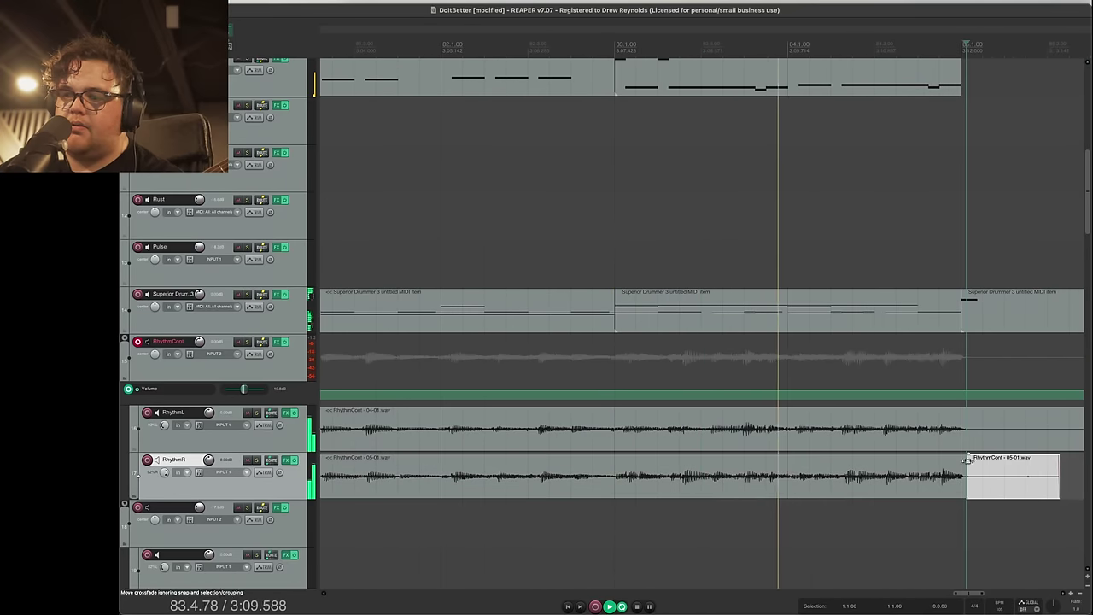
{"action": "left_click", "coordinate": [966, 439]}
{"action": "key", "text": "s"}
{"action": "left_click", "coordinate": [983, 466], "text": "ctrl"}
{"action": "key", "text": "Delete"}
Step: Select the RhythmL glued take and return playback to just before bar 86
{"action": "scroll", "coordinate": [957, 481], "scroll_direction": "down", "scroll_amount": 3}
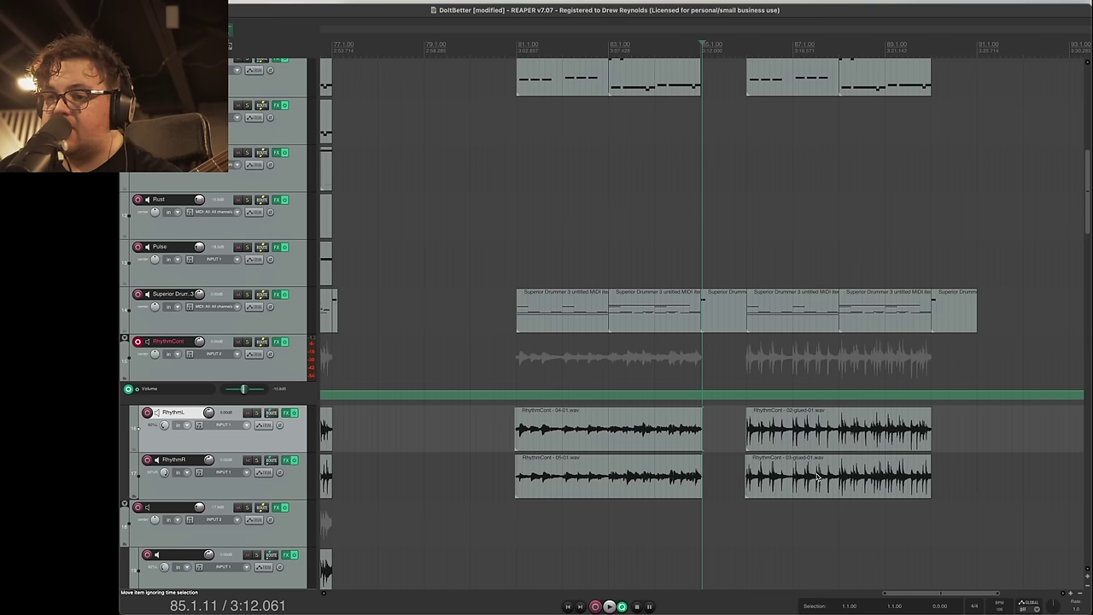
{"action": "left_click", "coordinate": [745, 424]}
{"action": "scroll", "coordinate": [725, 443], "scroll_direction": "up", "scroll_amount": 3}
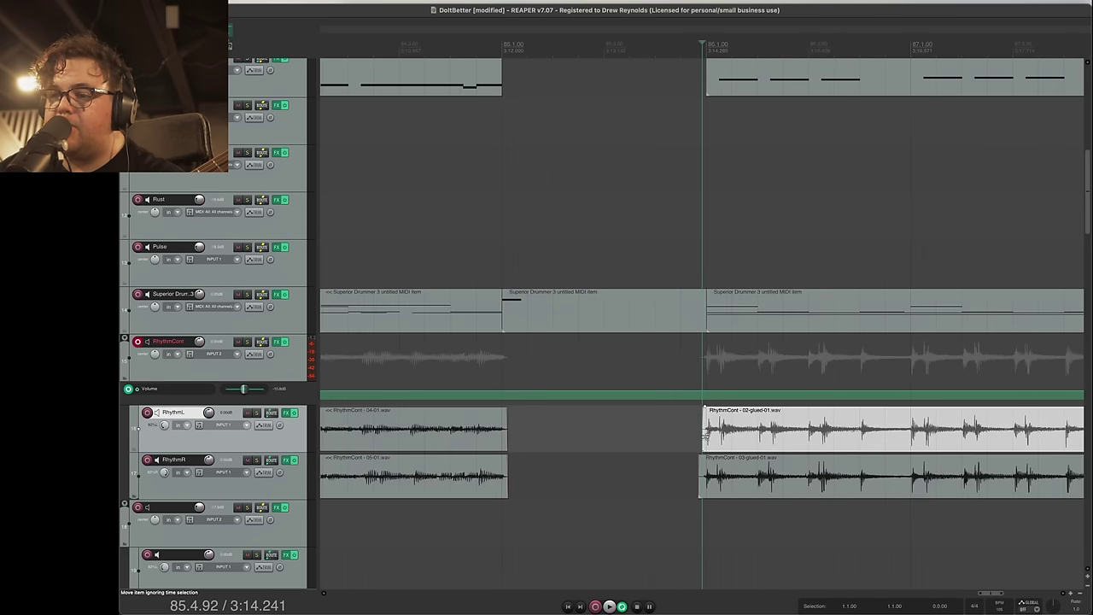
{"action": "left_click", "coordinate": [686, 434]}
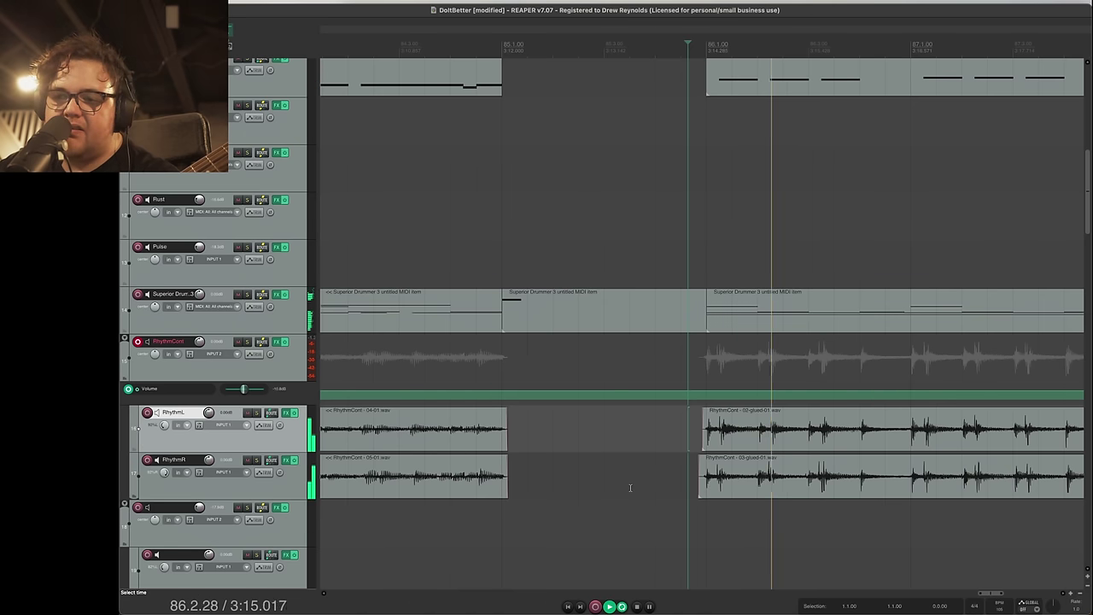
{"action": "scroll", "coordinate": [671, 480], "scroll_direction": "down", "scroll_amount": 4}
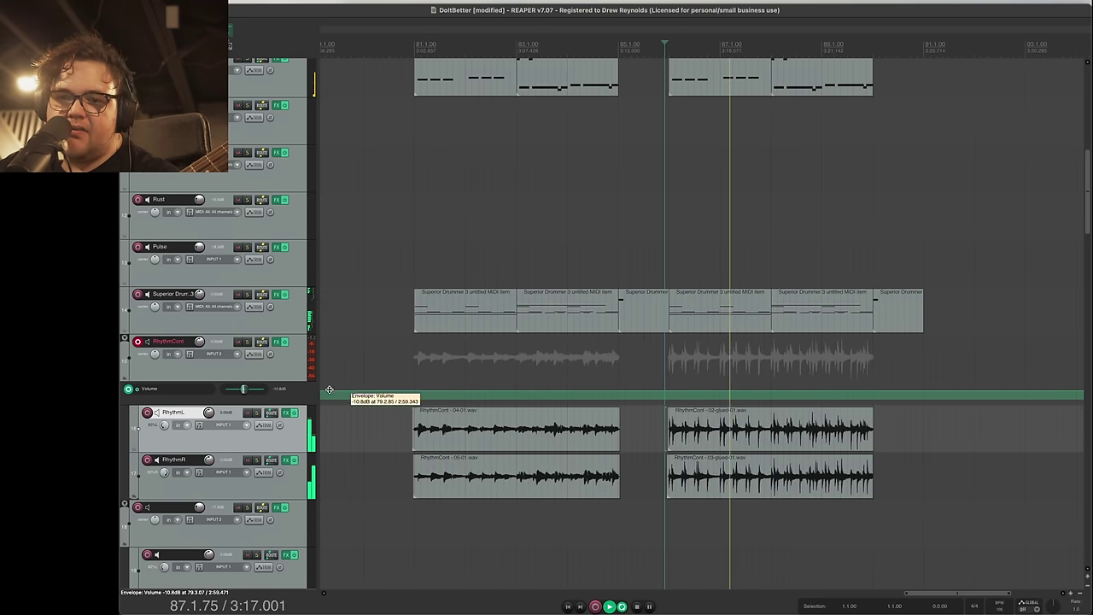
{"action": "left_click", "coordinate": [248, 343]}
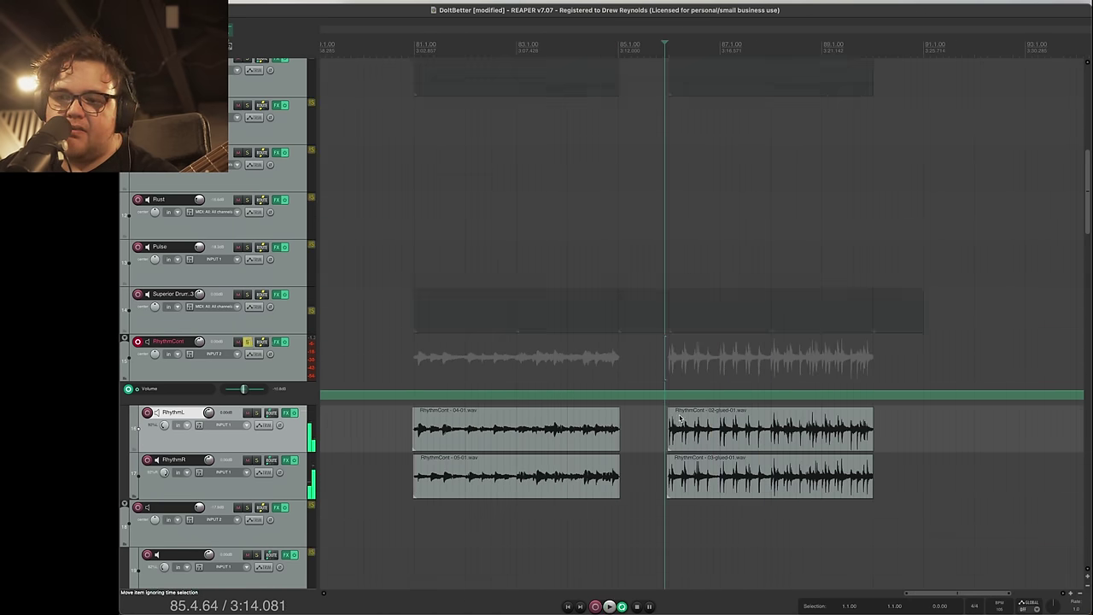
{"action": "left_click", "coordinate": [418, 376]}
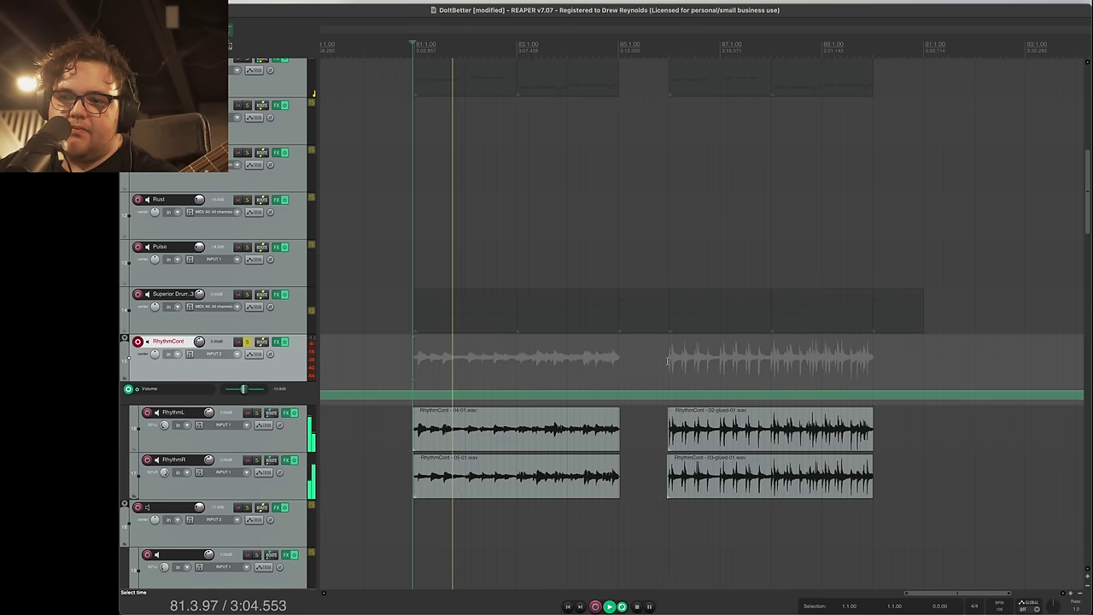
{"action": "left_click", "coordinate": [669, 395]}
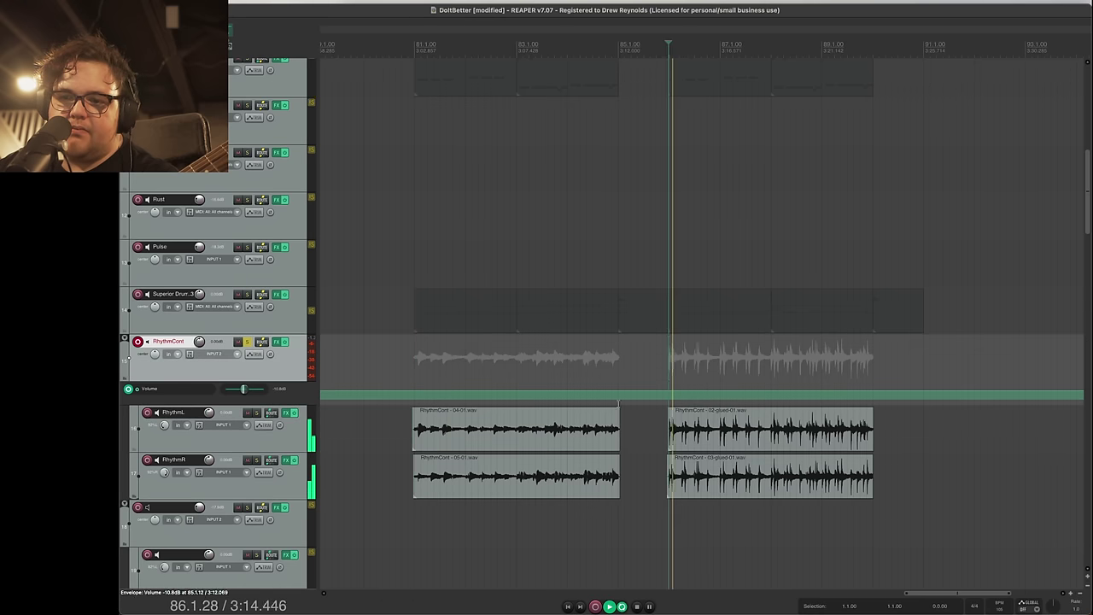
{"action": "left_click", "coordinate": [415, 357]}
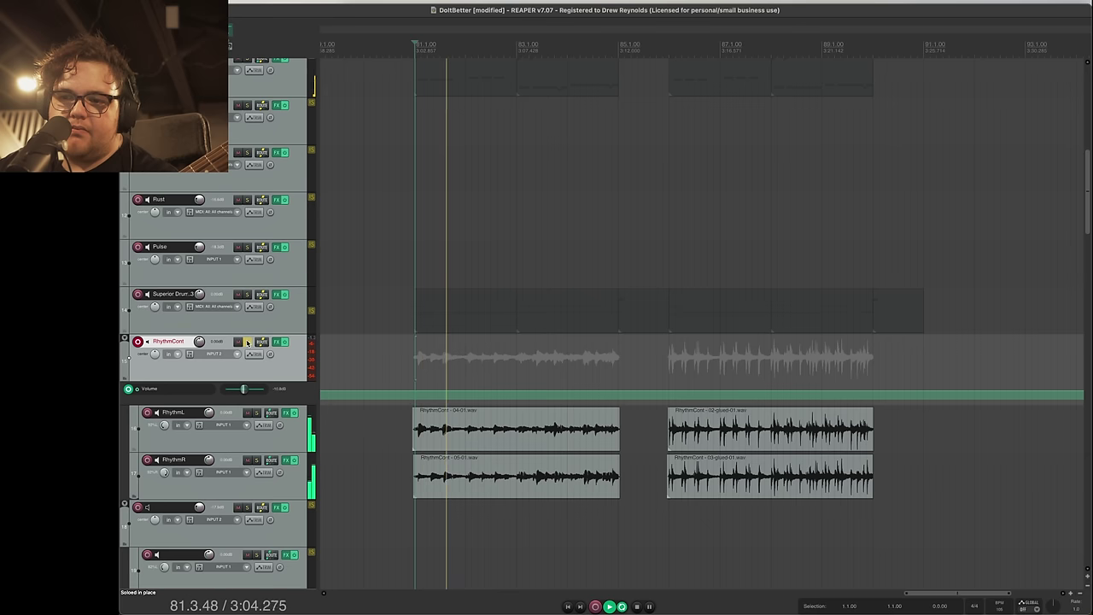
{"action": "key", "text": "space"}
{"action": "left_click", "coordinate": [247, 341]}
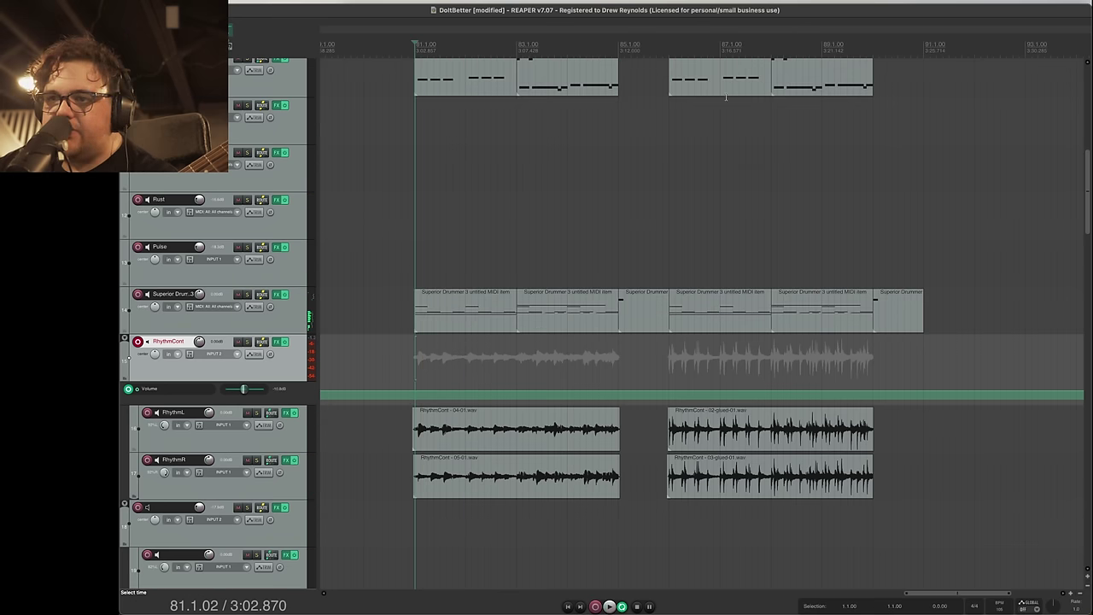
{"action": "scroll", "coordinate": [457, 425], "scroll_direction": "down", "scroll_amount": 3}
{"action": "scroll", "coordinate": [457, 425], "scroll_direction": "up", "scroll_amount": 2}
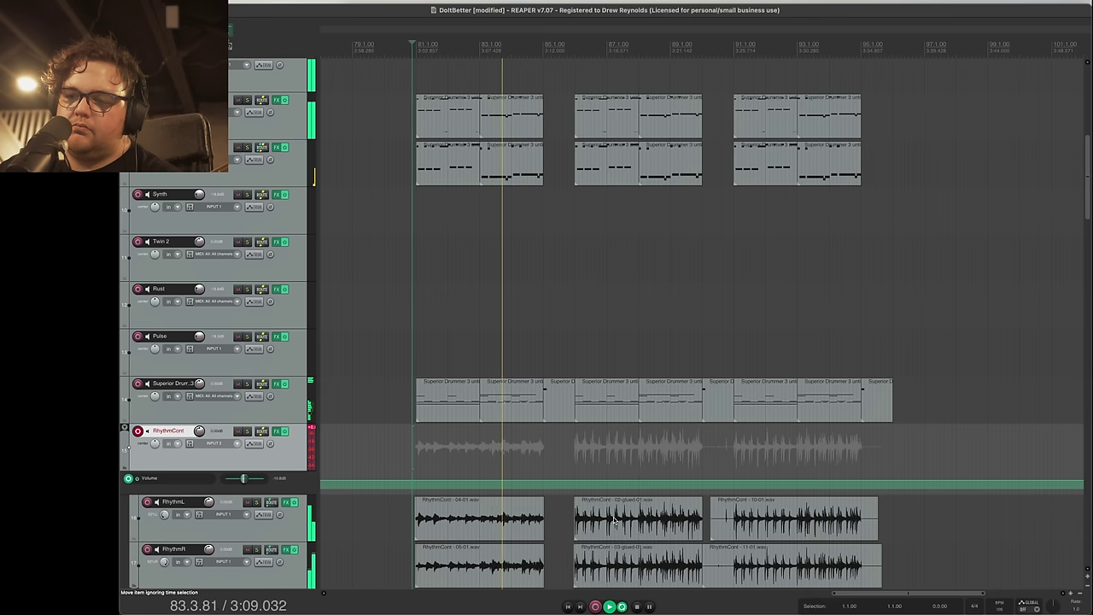
Step: Save the project and play back from just before bar 86
{"action": "left_click", "coordinate": [571, 456]}
{"action": "key", "text": "ctrl+s"}
{"action": "key", "text": "space"}
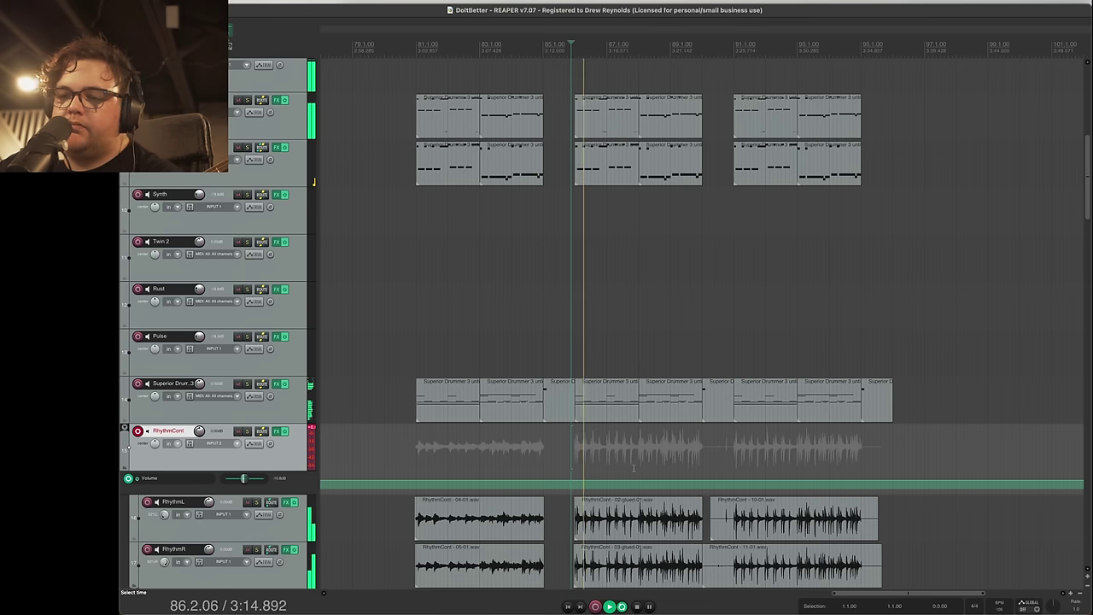
Step: Trim the starts of takes 10-01 and 11-01 and align 11-01 with 10-01
{"action": "left_click", "coordinate": [726, 538]}
{"action": "scroll", "coordinate": [683, 543], "scroll_direction": "up", "scroll_amount": 5}
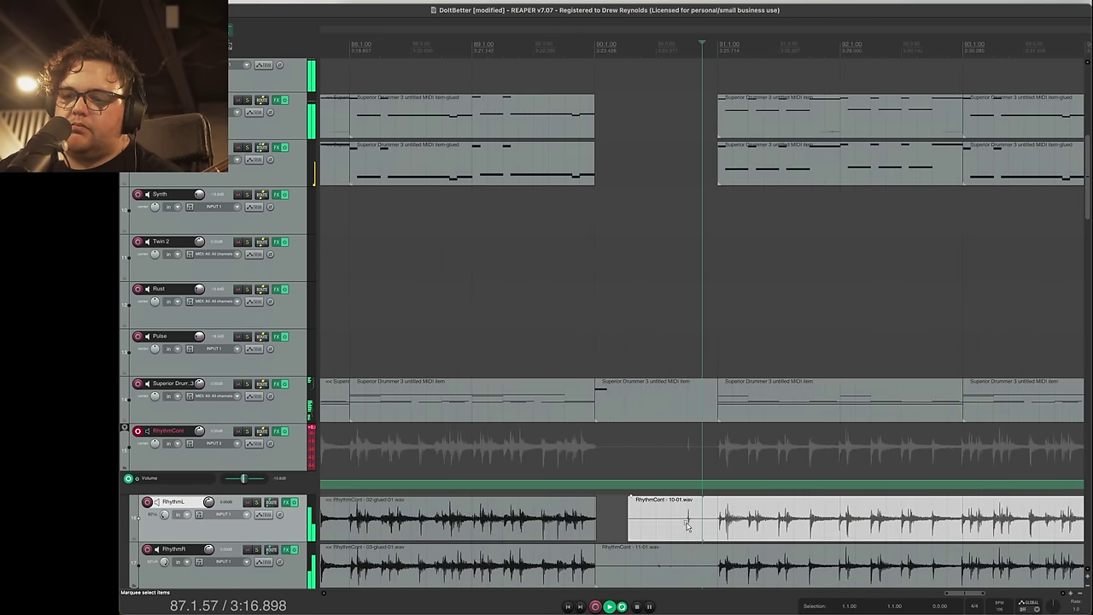
{"action": "left_click", "coordinate": [655, 547], "text": "ctrl"}
{"action": "left_click_drag", "start_coordinate": [631, 523], "coordinate": [704, 516]}
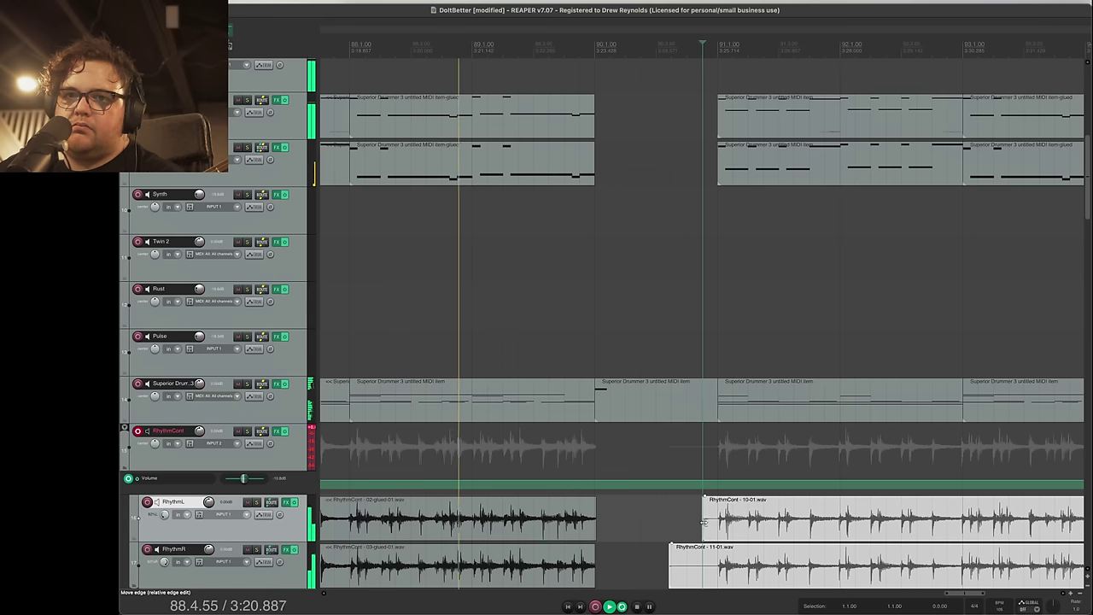
{"action": "left_click_drag", "start_coordinate": [701, 527], "coordinate": [715, 524]}
{"action": "left_click", "coordinate": [686, 572]}
{"action": "left_click_drag", "start_coordinate": [686, 572], "coordinate": [732, 581]}
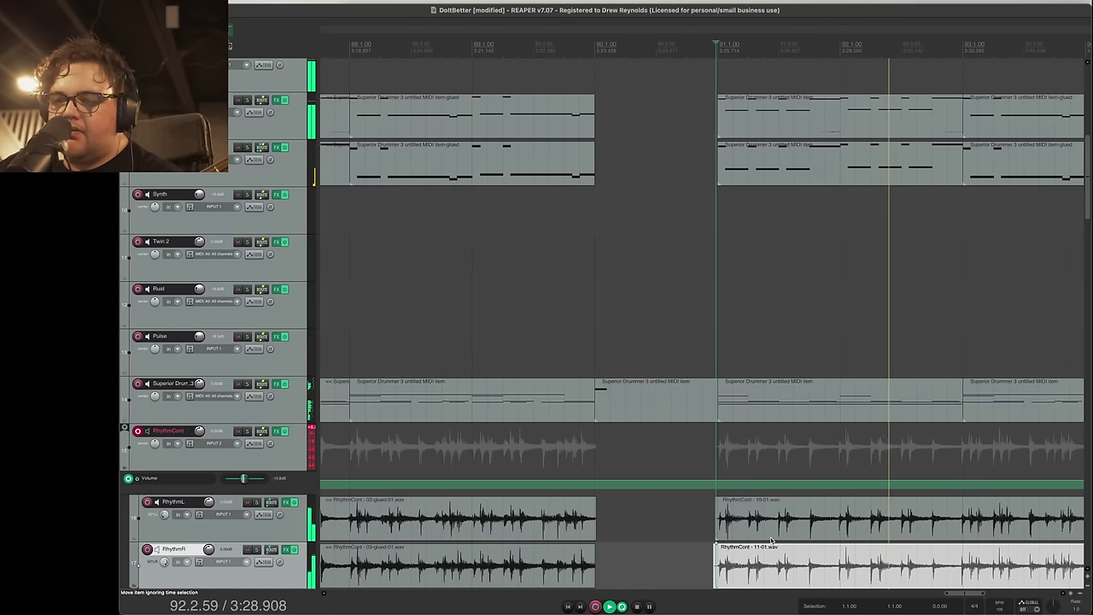
{"action": "scroll", "coordinate": [771, 538], "scroll_direction": "down", "scroll_amount": 2}
{"action": "scroll", "coordinate": [771, 538], "scroll_direction": "up", "scroll_amount": 2}
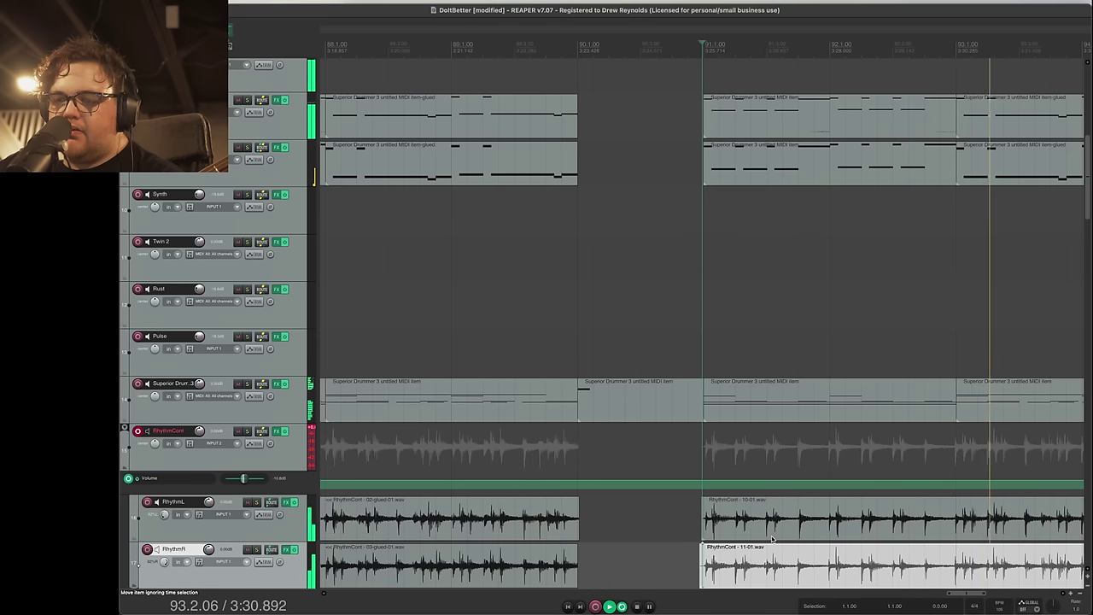
{"action": "scroll", "coordinate": [773, 538], "scroll_direction": "down", "scroll_amount": 2}
{"action": "scroll", "coordinate": [773, 538], "scroll_direction": "up", "scroll_amount": 3}
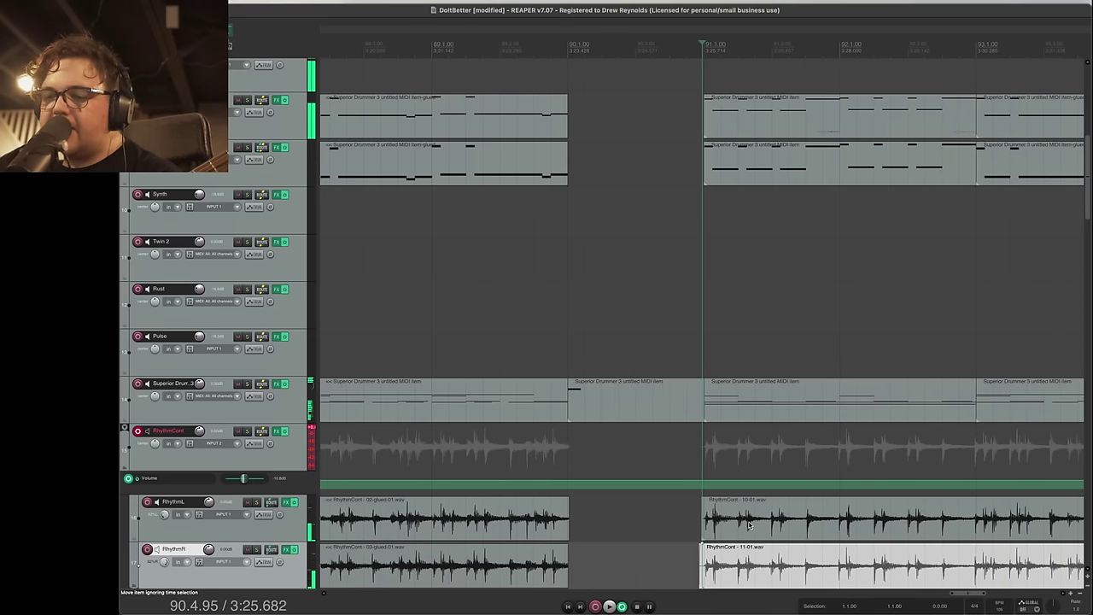
{"action": "left_click", "coordinate": [743, 524], "text": "ctrl"}
Step: Play from just before bar 91, then delete the whole block of items after bar 91
{"action": "left_click", "coordinate": [689, 439]}
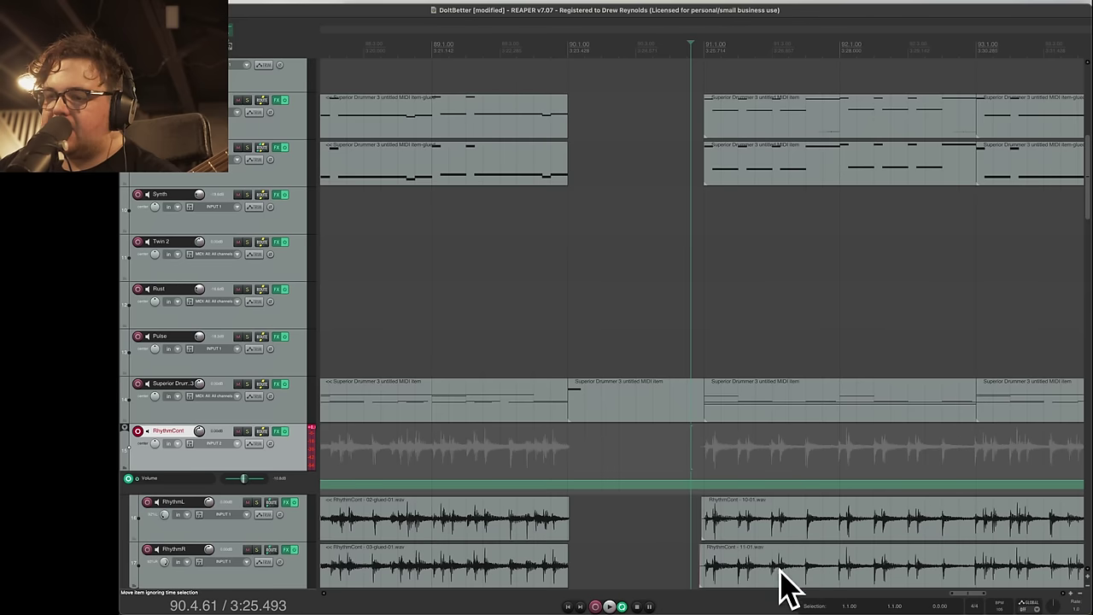
{"action": "key", "text": "space"}
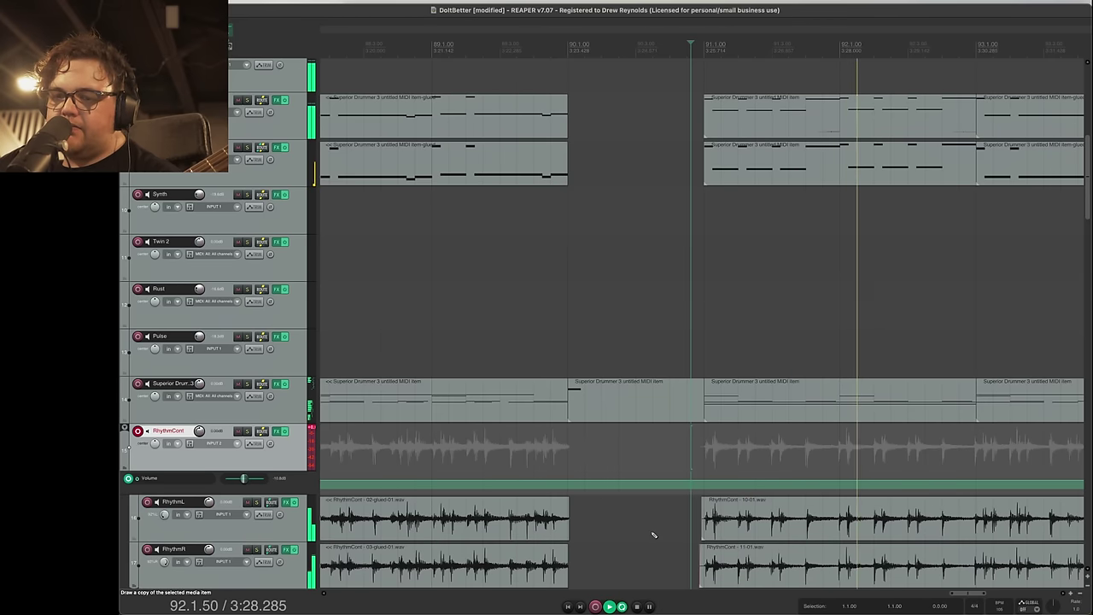
{"action": "scroll", "coordinate": [653, 535], "scroll_direction": "down", "scroll_amount": 5}
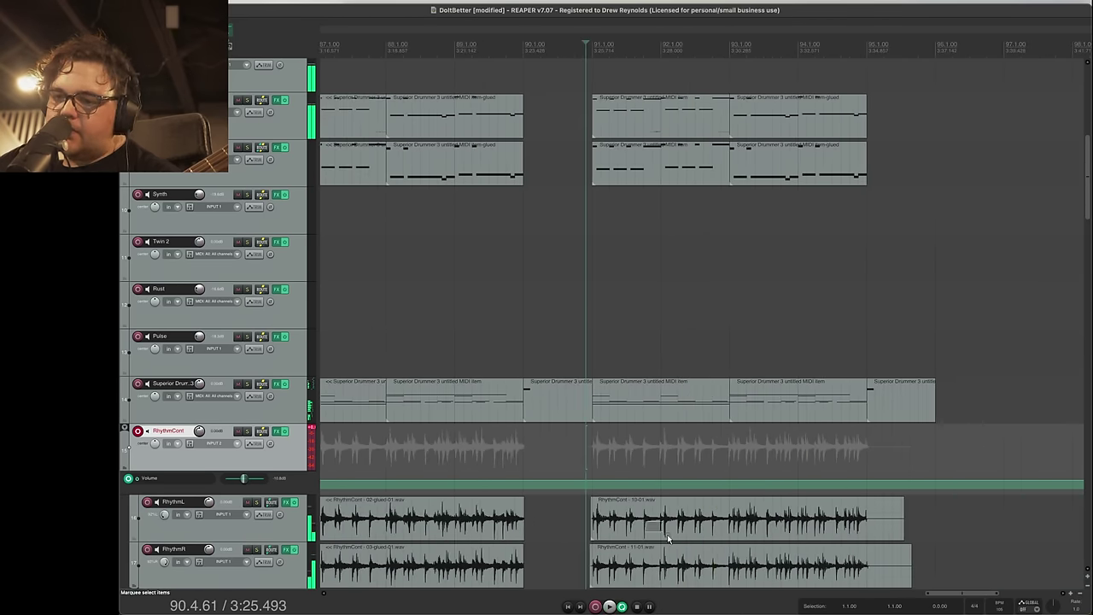
{"action": "left_click_drag", "start_coordinate": [595, 92], "coordinate": [945, 574]}
{"action": "key", "text": "Delete"}
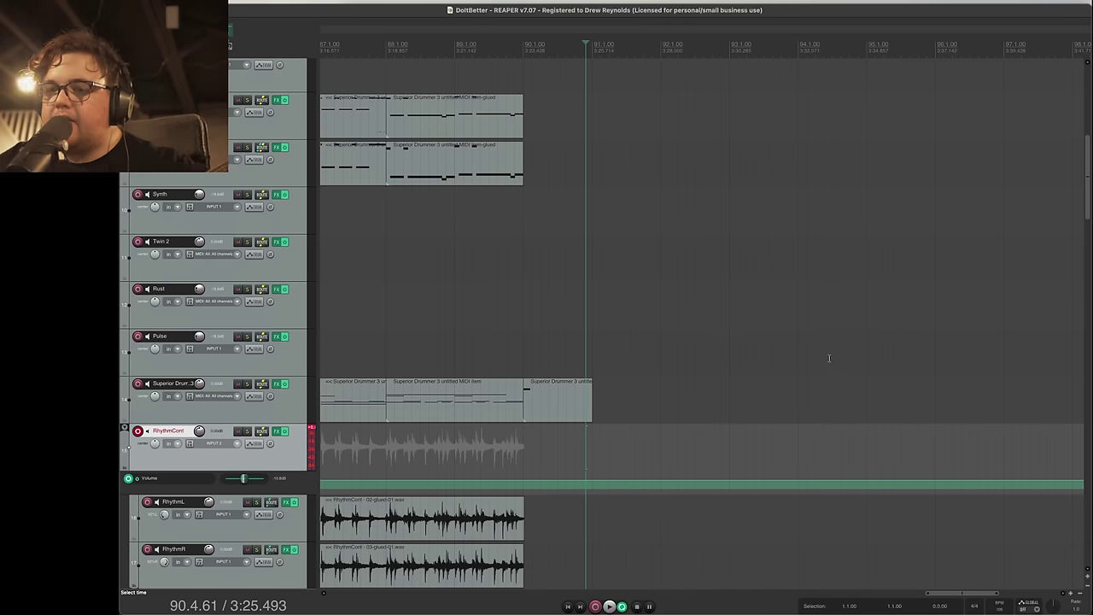